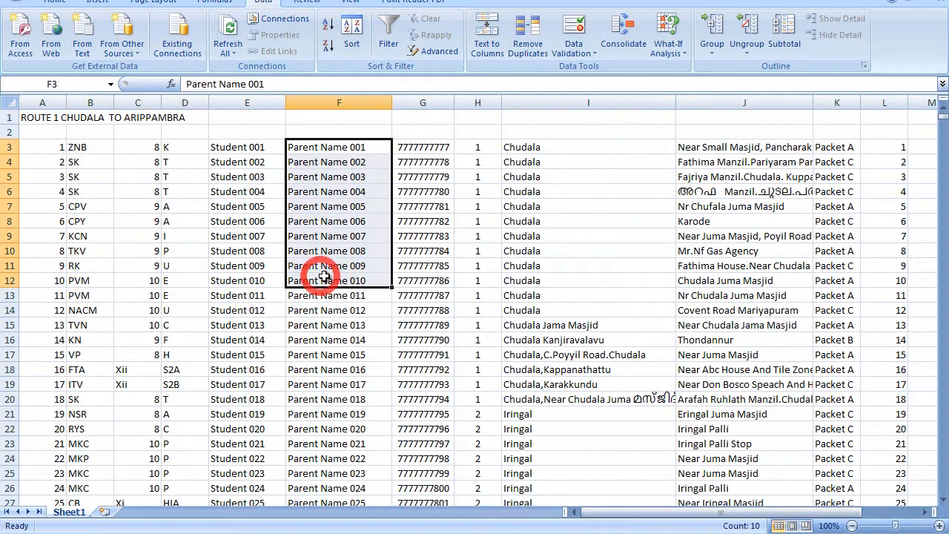
Step: Review the phone number, stop number, landmark and packet columns of the student list
left_click_drag(426, 142, 423, 308)
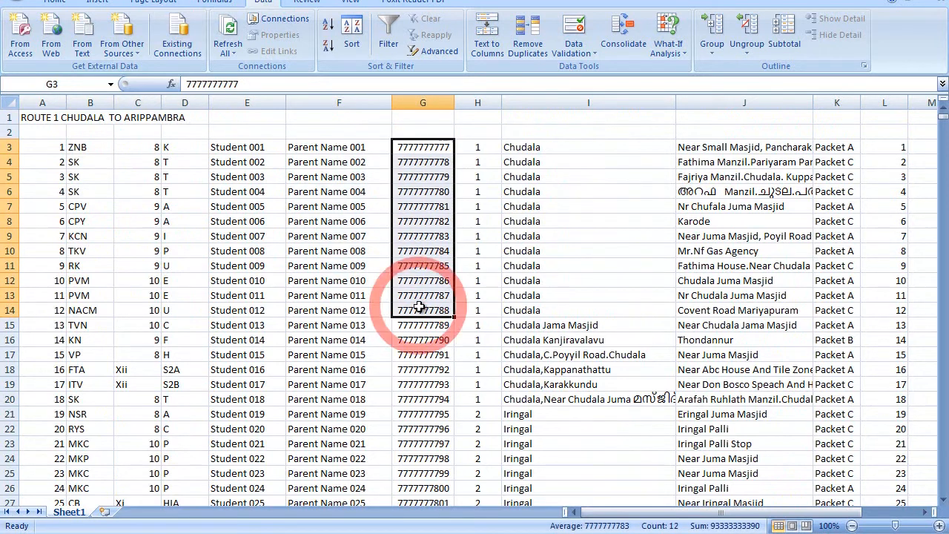
left_click_drag(479, 149, 473, 307)
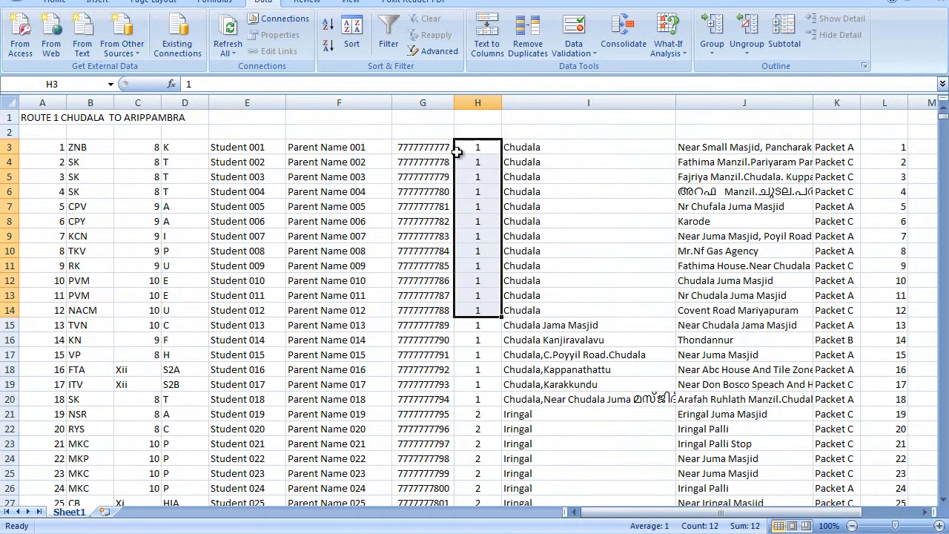
left_click_drag(712, 145, 716, 251)
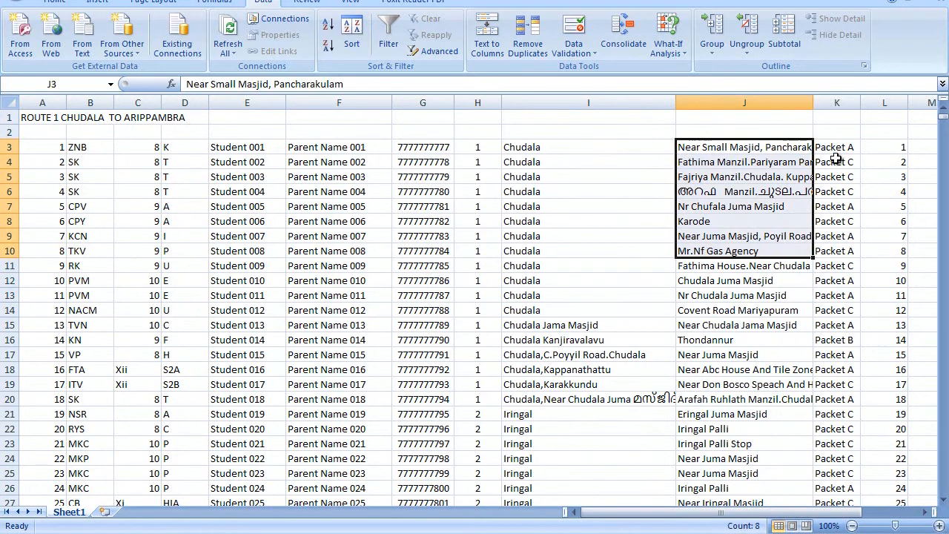
left_click_drag(837, 149, 838, 337)
Step: Delete column L, which holds the extra running numbers beside the packet column
right_click(886, 103)
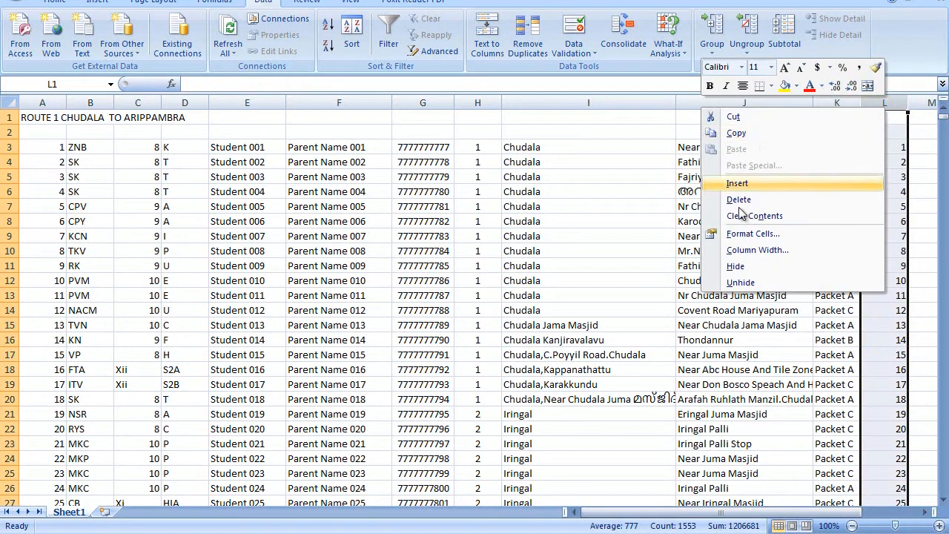
left_click(779, 200)
left_click(834, 163)
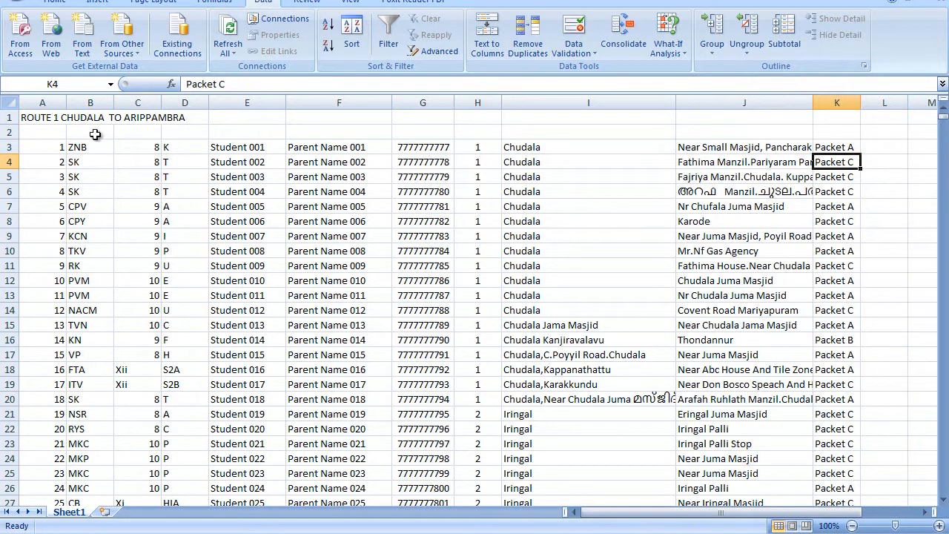
Step: Examine the route title in row 1, the place names in column I and the packet entries in column K
left_click_drag(43, 118, 196, 119)
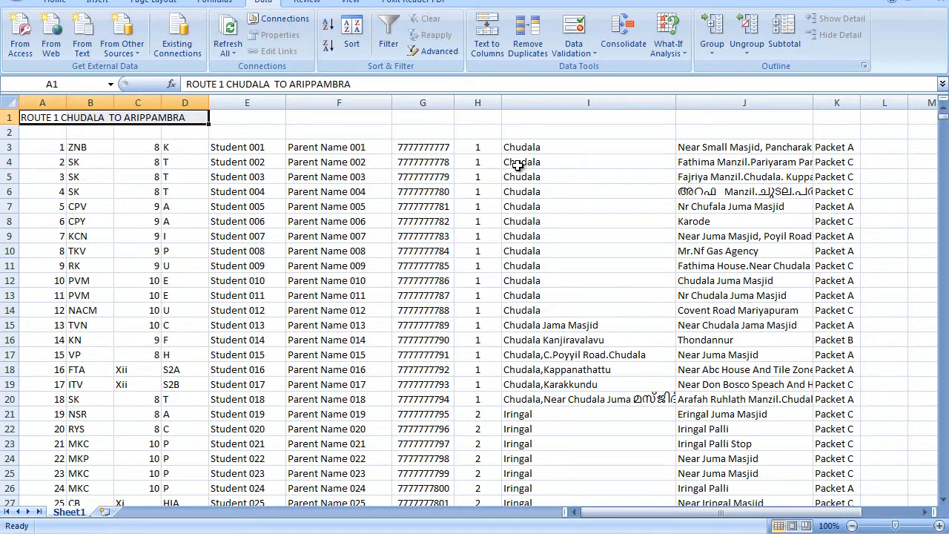
left_click_drag(518, 151, 523, 479)
scroll(485, 250, "up", 5)
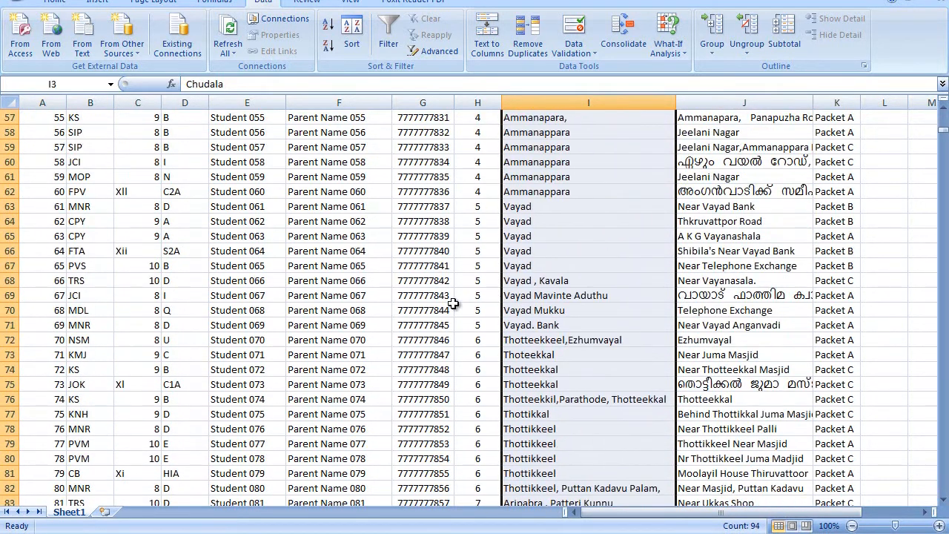
scroll(350, 236, "up", 19)
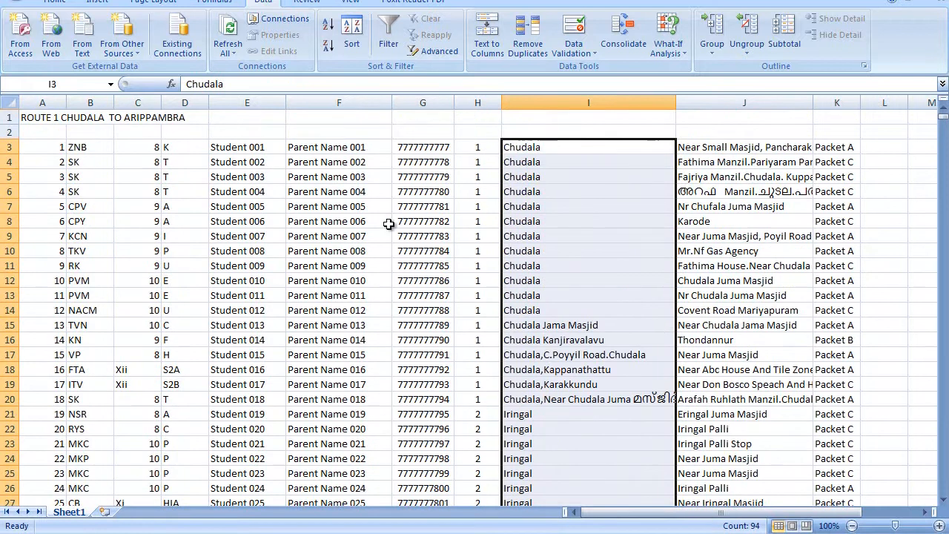
left_click_drag(533, 148, 525, 444)
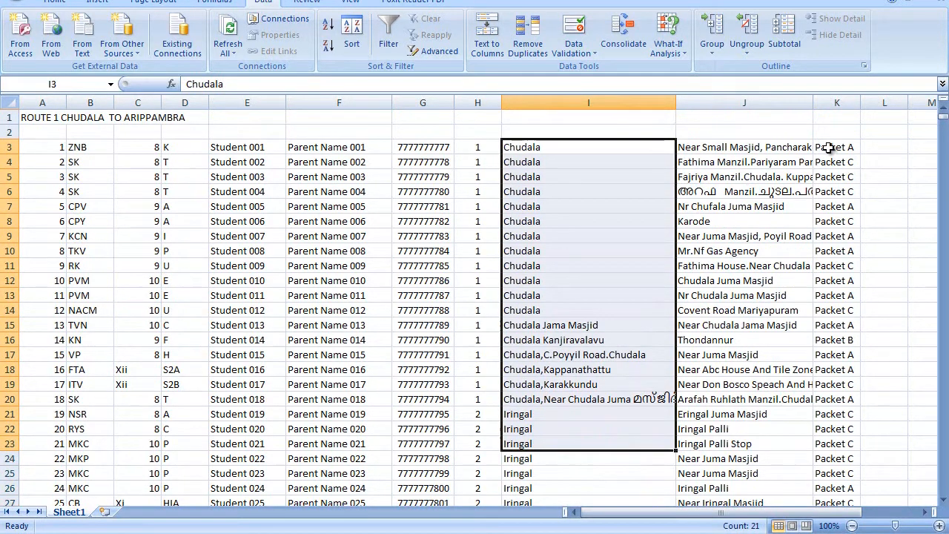
left_click_drag(828, 147, 833, 456)
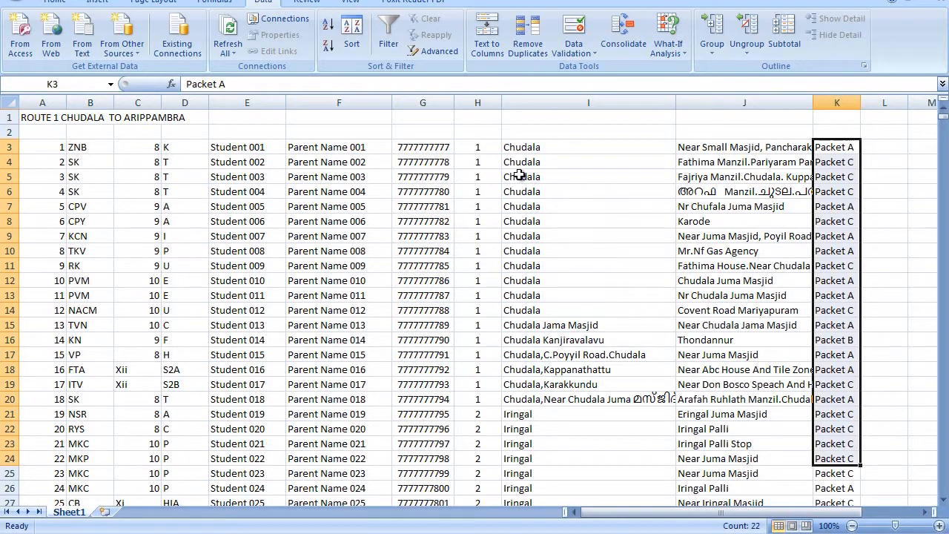
left_click_drag(524, 161, 505, 458)
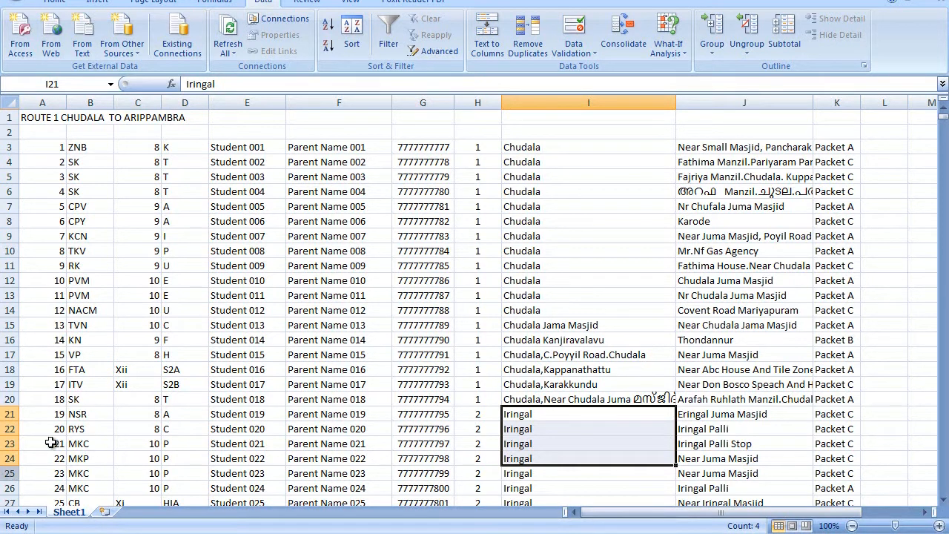
left_click(365, 327)
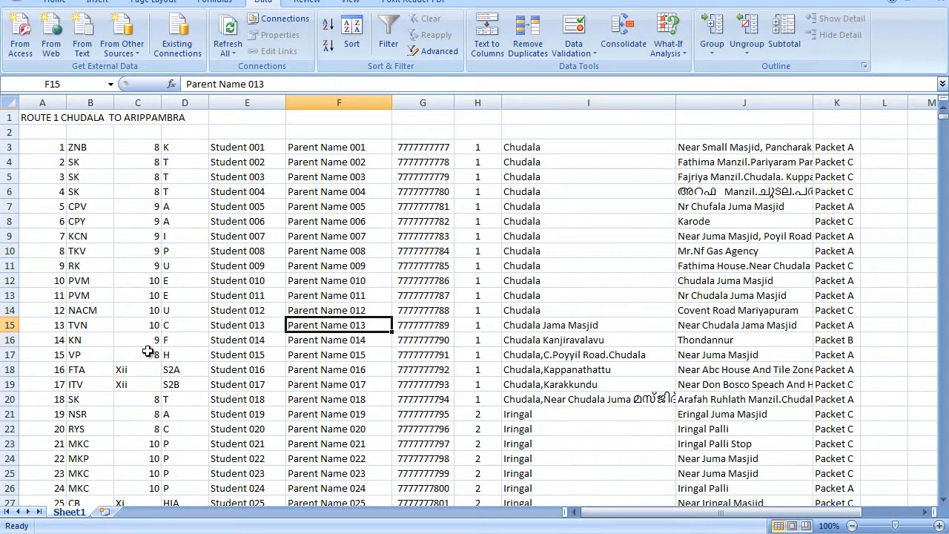
Step: Examine the class values in column C throughout the Route 1 student rows
left_click_drag(140, 148, 135, 395)
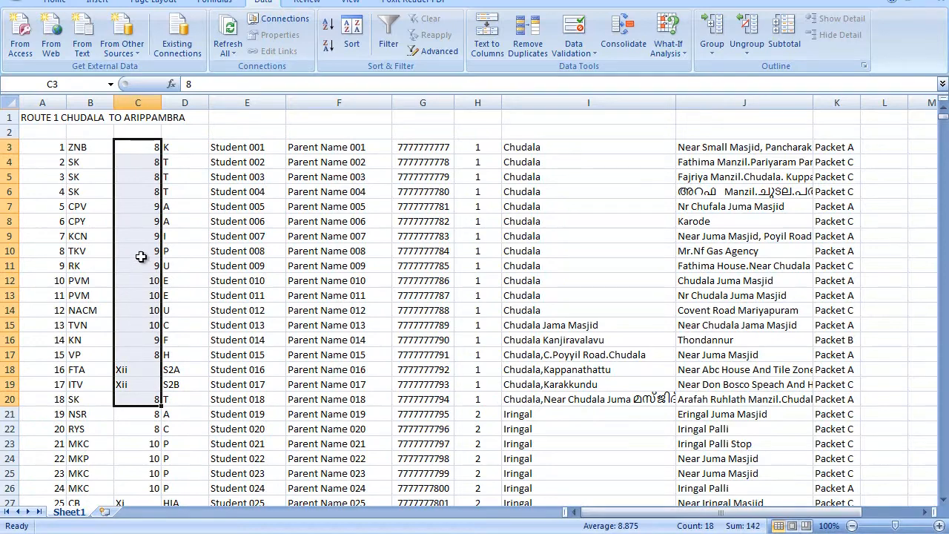
scroll(127, 442, "down", 3)
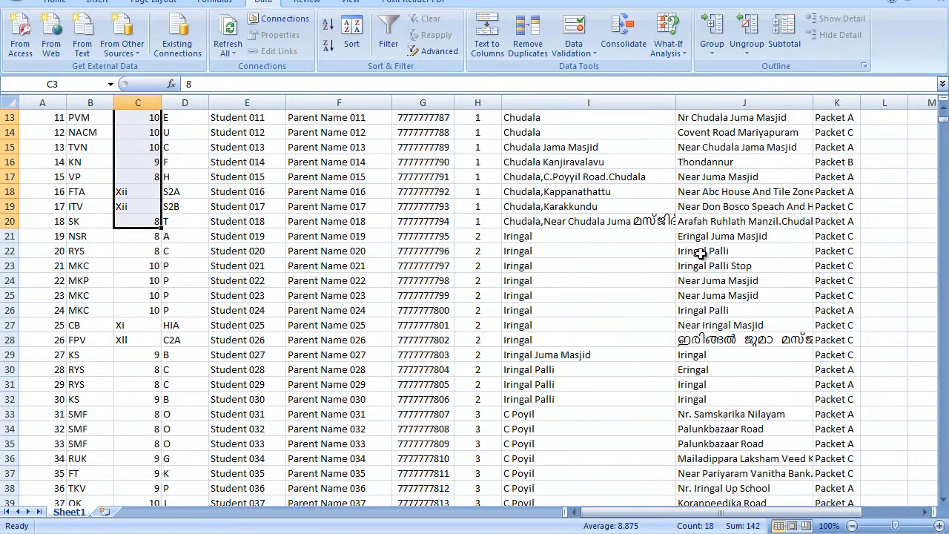
scroll(700, 245, "up", 4)
scroll(697, 234, "down", 20)
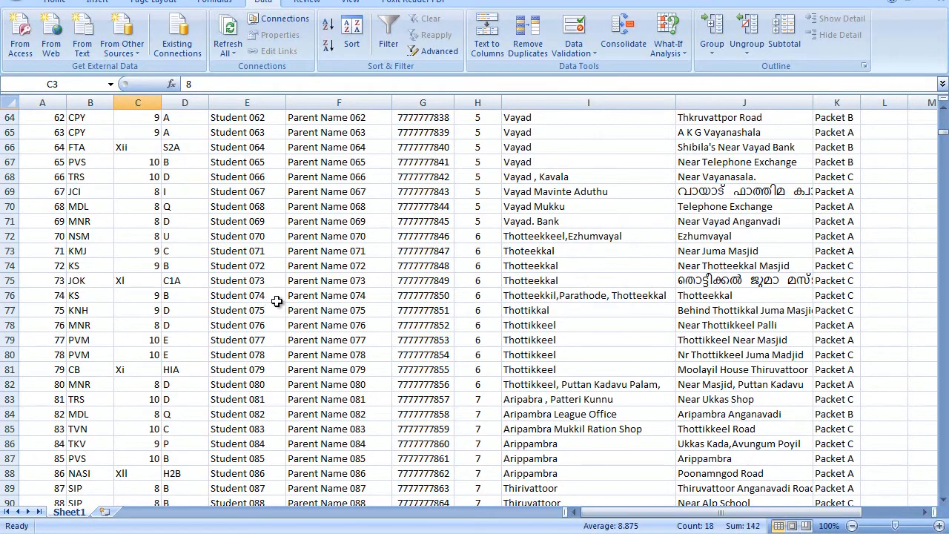
scroll(310, 303, "up", 20)
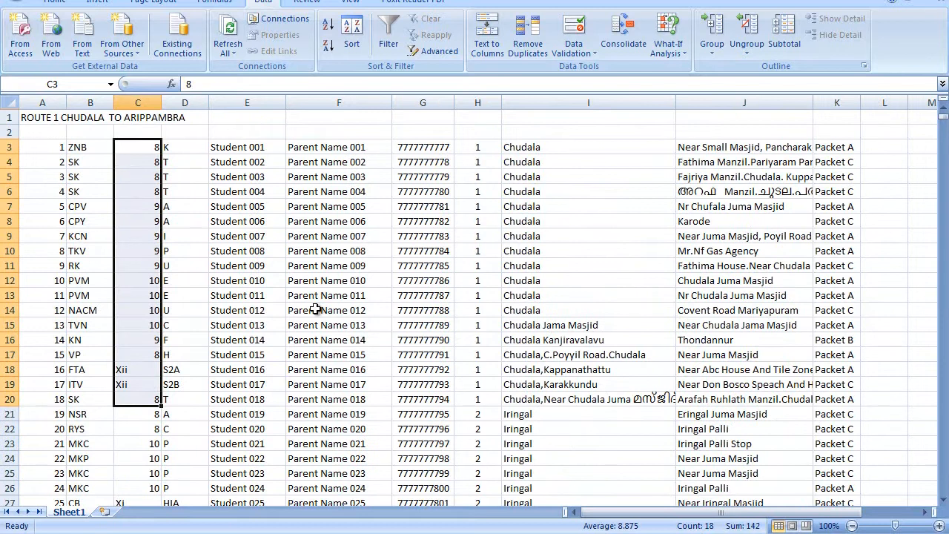
Step: Examine the Route 1 block from its title to its end and the title and blank rows that introduce Route 2
left_click(190, 130)
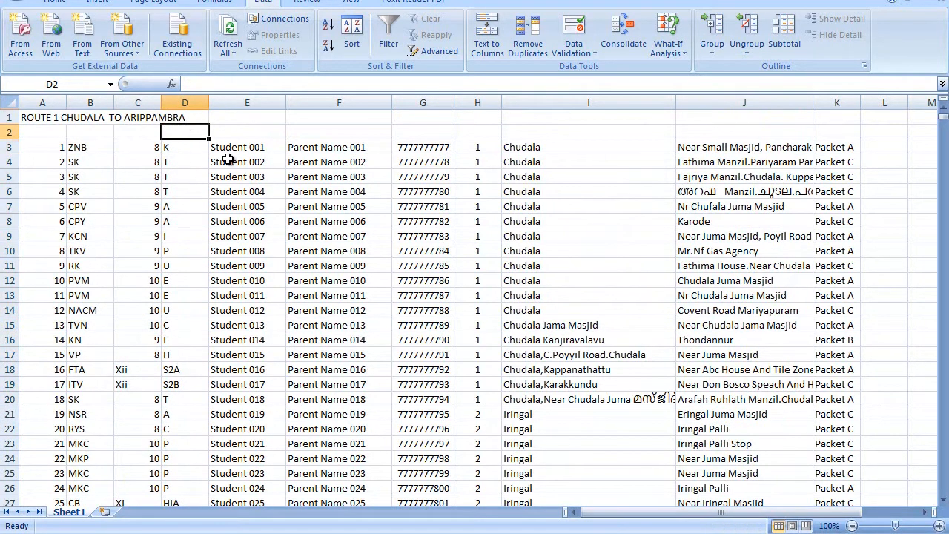
left_click(54, 120)
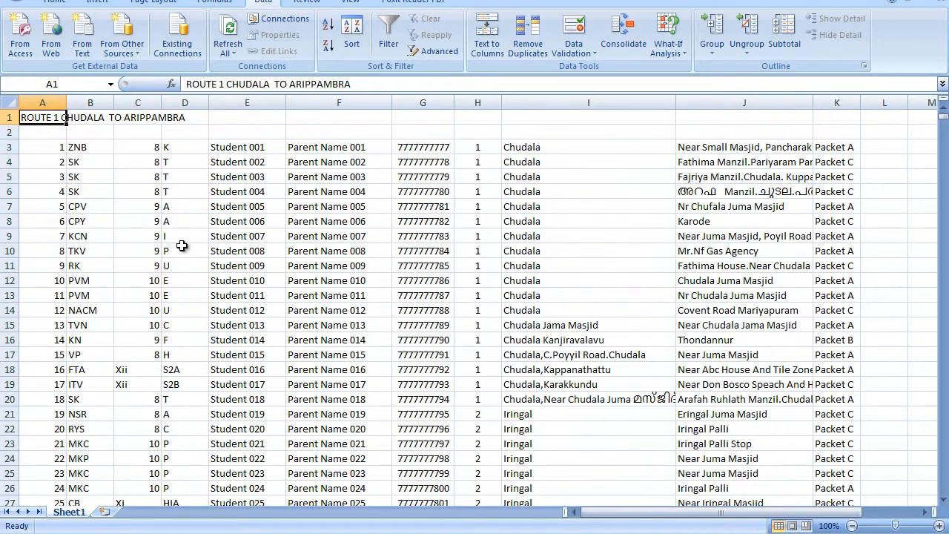
scroll(182, 248, "down", 20)
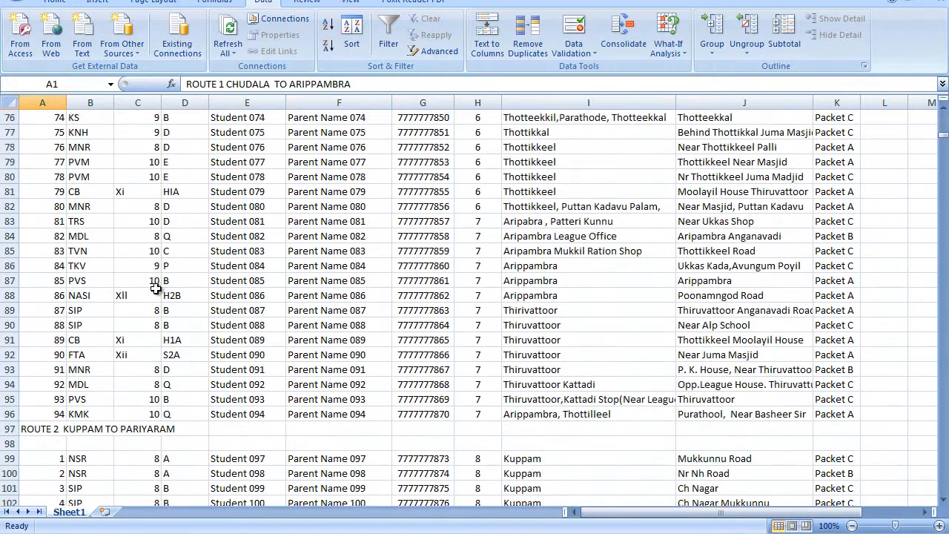
scroll(124, 400, "down", 10)
scroll(127, 398, "up", 8)
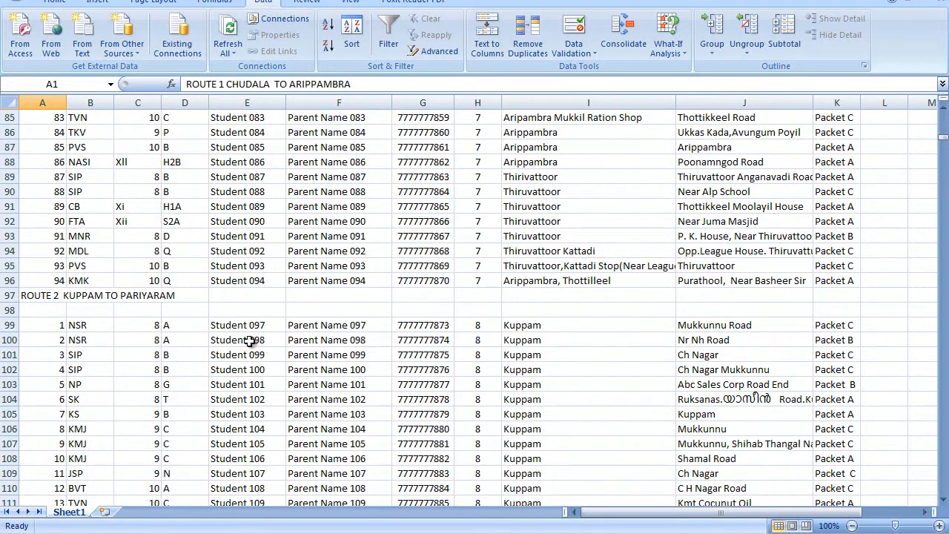
scroll(249, 340, "up", 7)
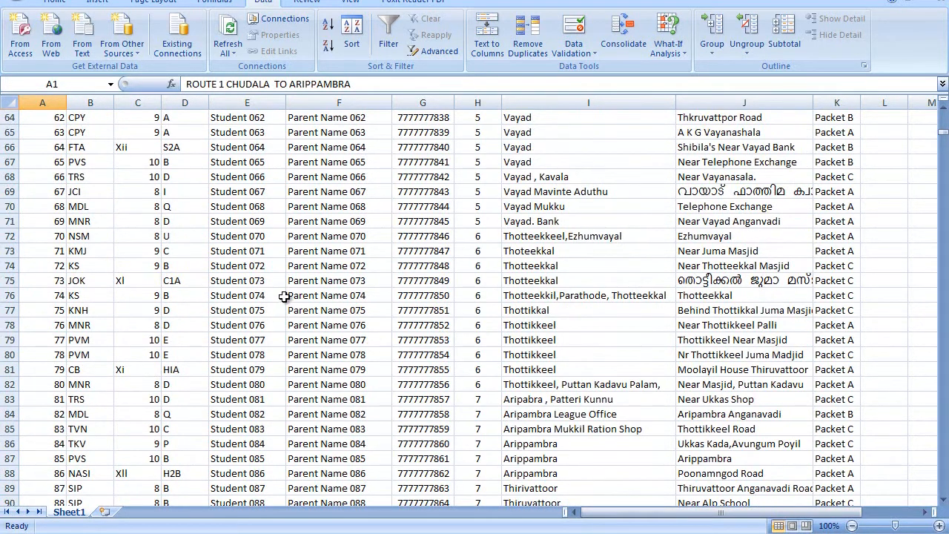
scroll(285, 297, "up", 2)
scroll(285, 297, "up", 19)
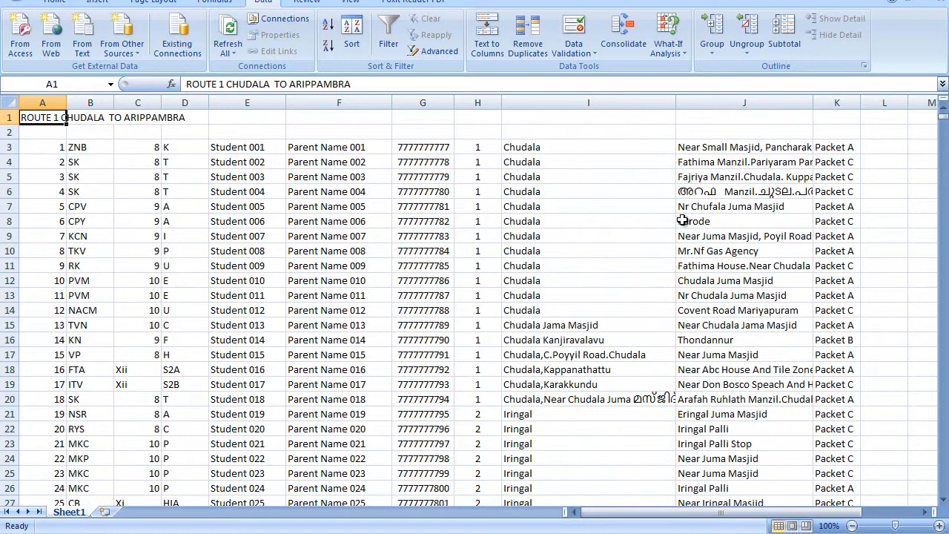
scroll(686, 245, "down", 19)
scroll(730, 307, "down", 10)
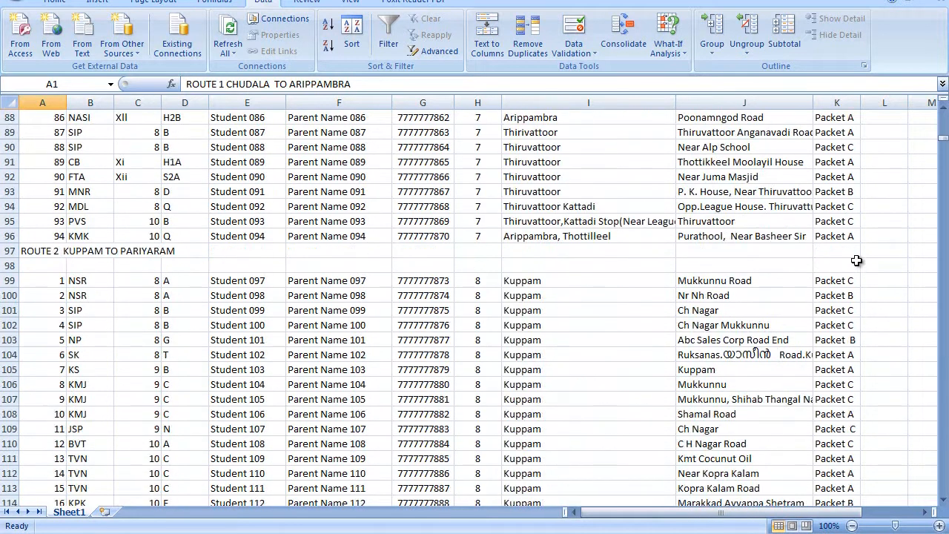
left_click_drag(835, 253, 771, 274)
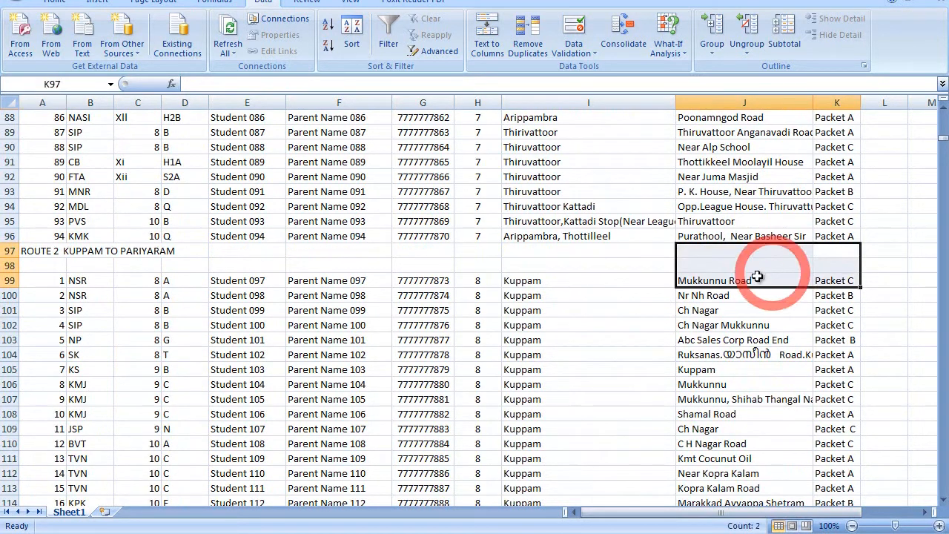
left_click(46, 363)
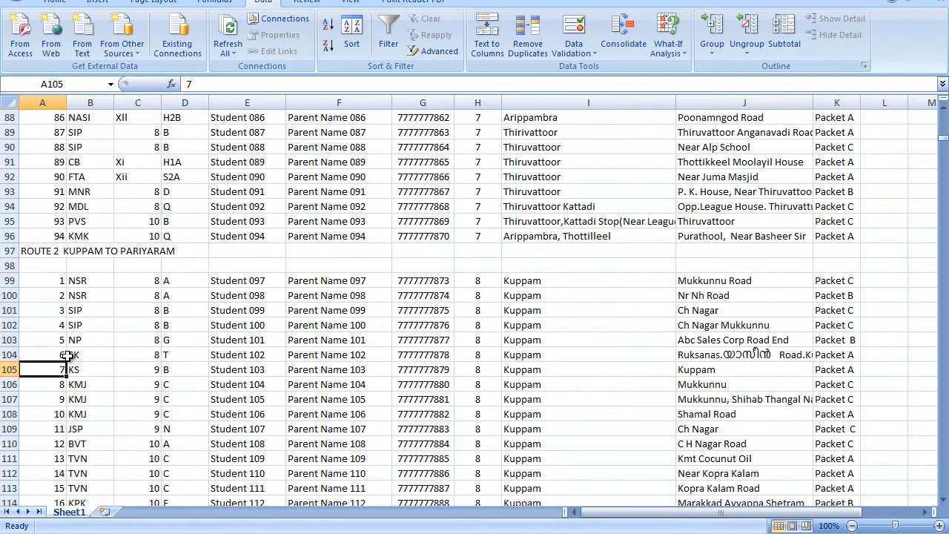
Step: Go to the end of the data and check how the other route blocks, such as Route 4, are separated
key("ctrl+End")
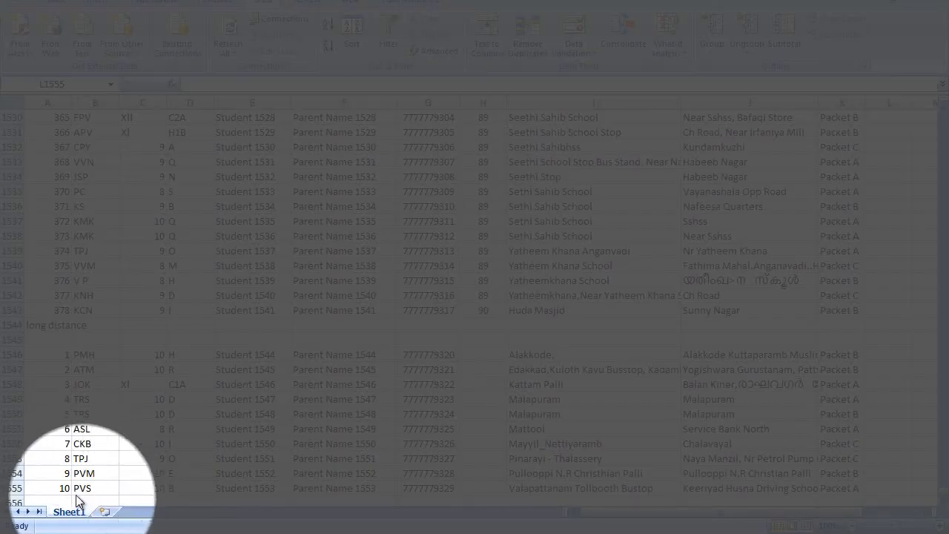
scroll(786, 304, "up", 8)
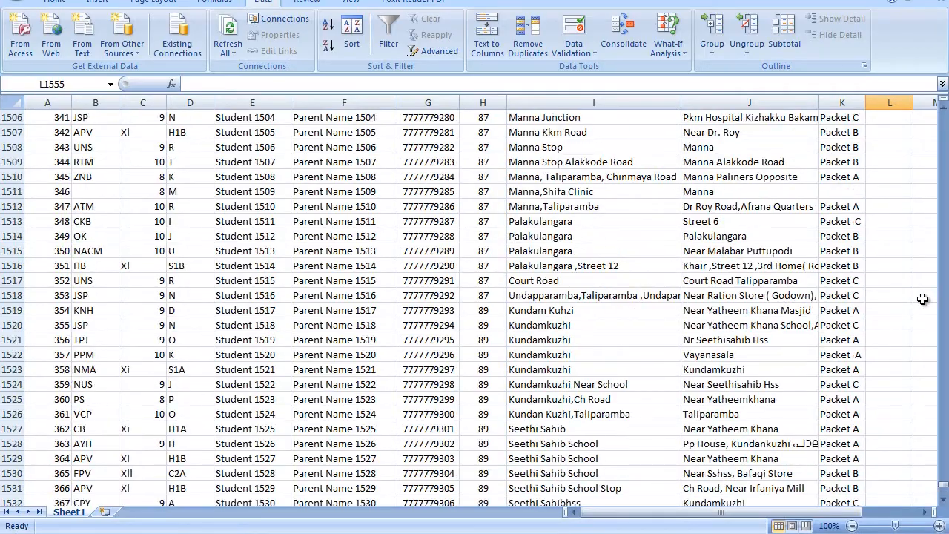
left_click_drag(943, 482, 942, 182)
scroll(833, 362, "down", 1)
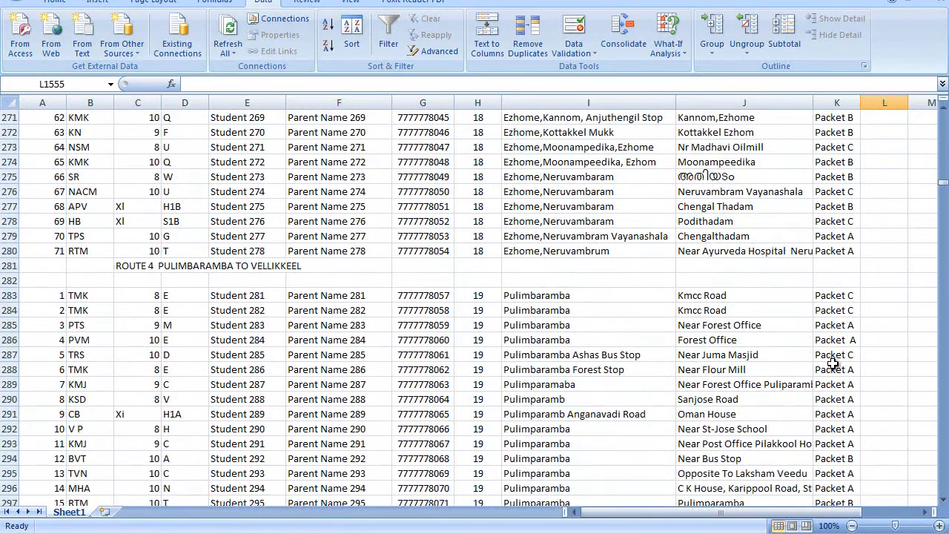
left_click_drag(829, 328, 832, 341)
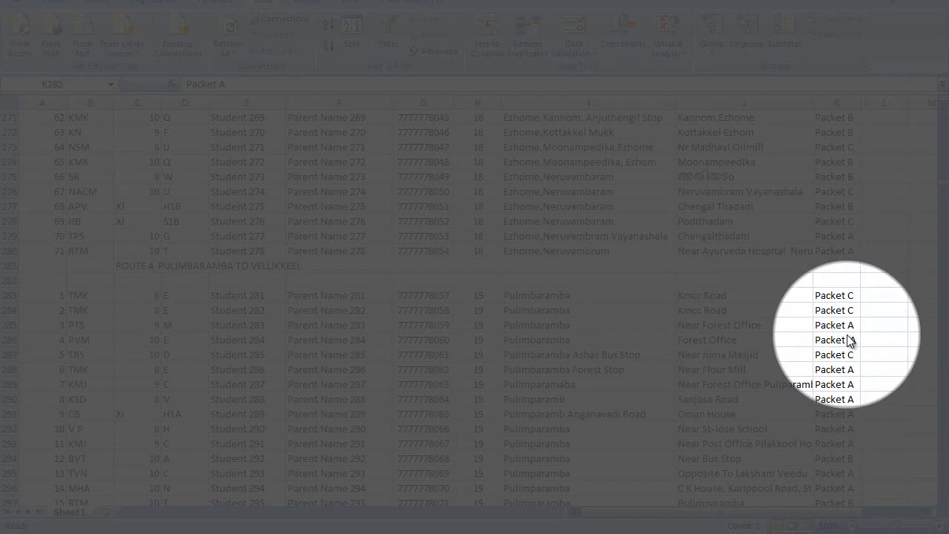
Step: Enter the column header "pack" in cell K2 above the packet entries
scroll(843, 202, "up", 6)
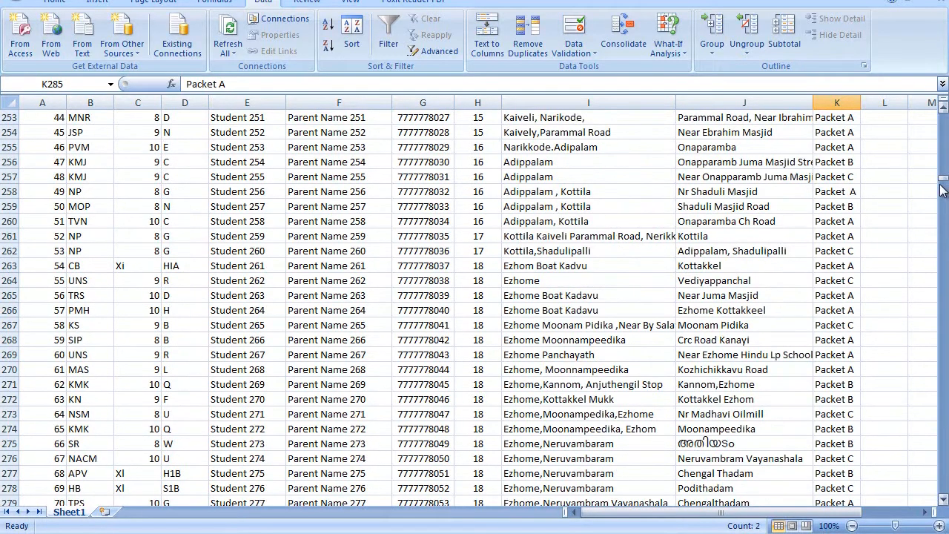
left_click_drag(943, 179, 943, 115)
left_click(836, 142)
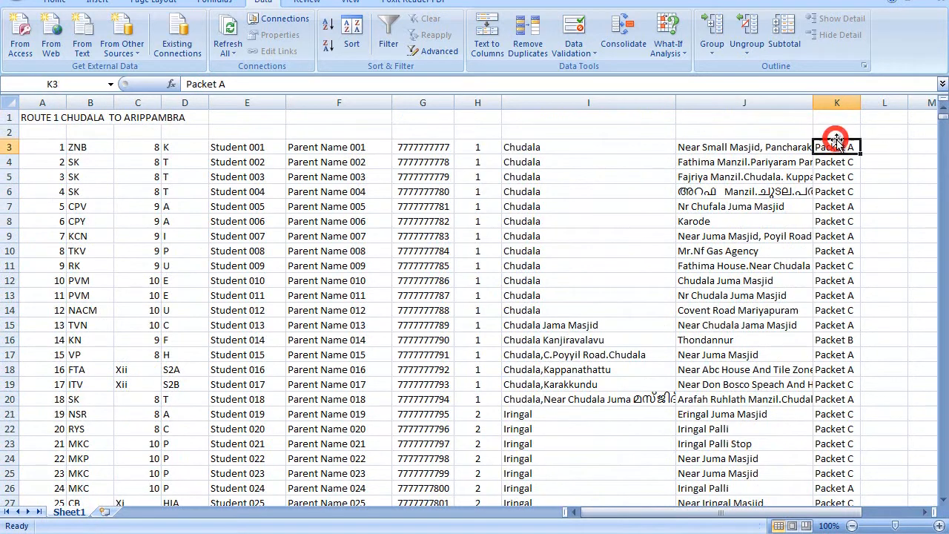
left_click(837, 131)
type("pack")
key("Return")
left_click(836, 131)
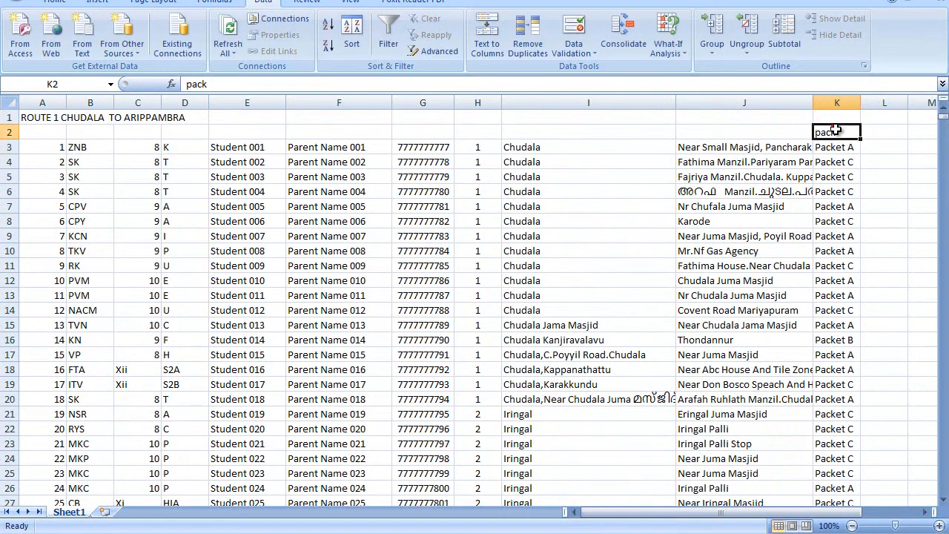
Step: Try filtering column K to leave out the blank entries, and remove the filter again
left_click(389, 30)
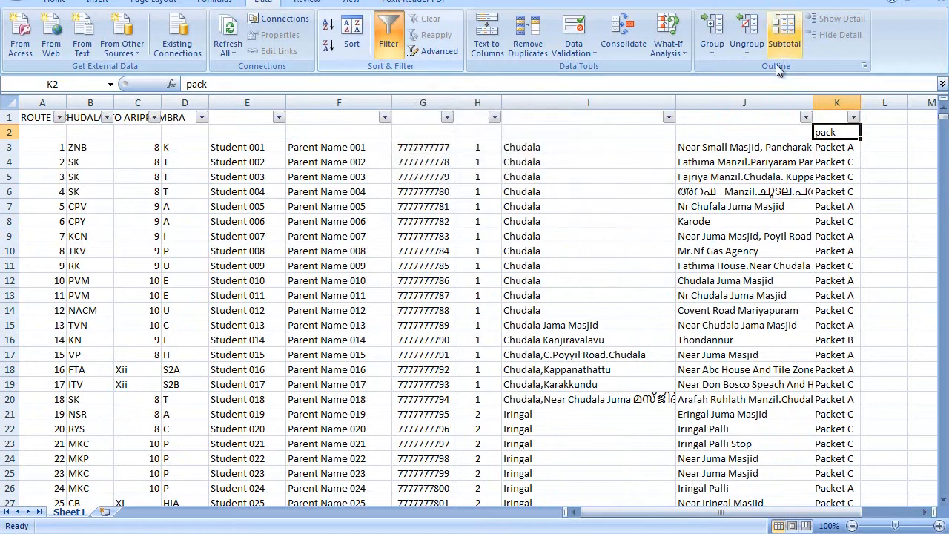
left_click(854, 119)
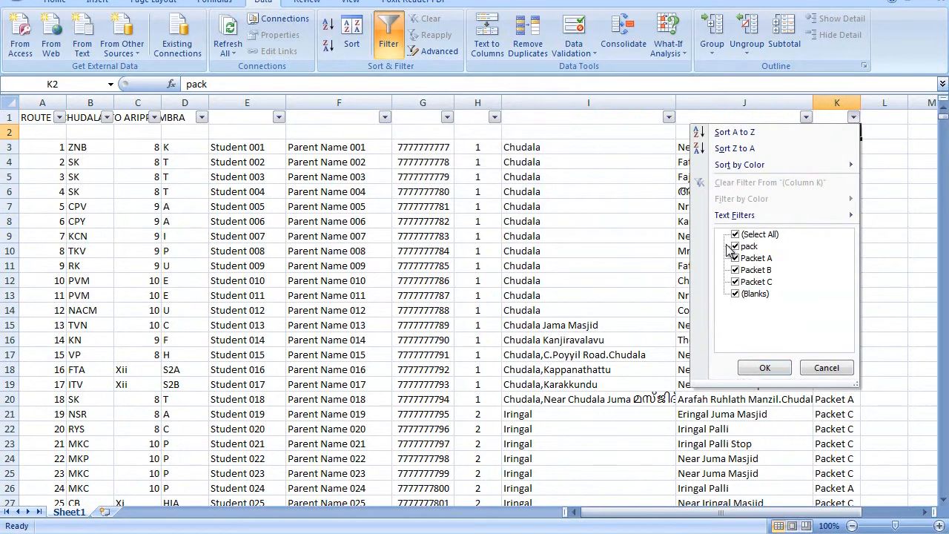
left_click(735, 294)
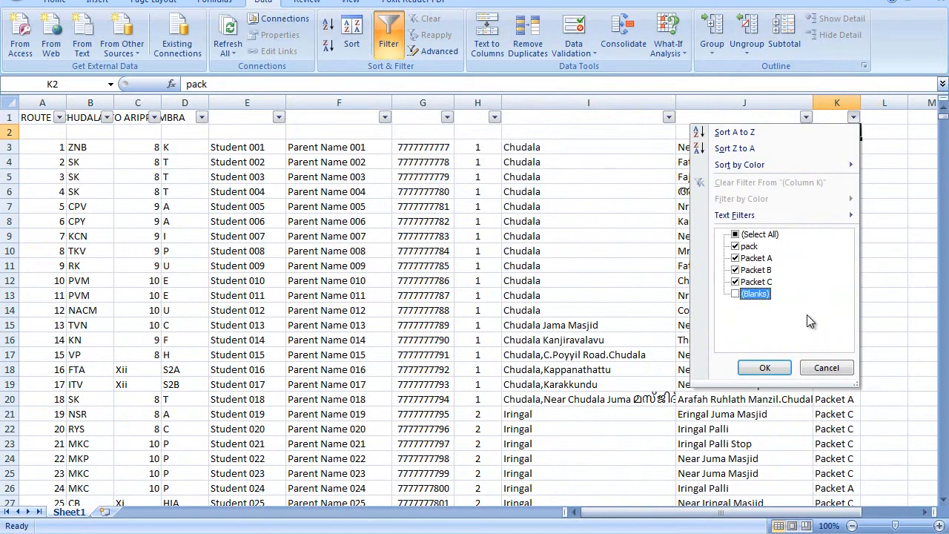
left_click(760, 371)
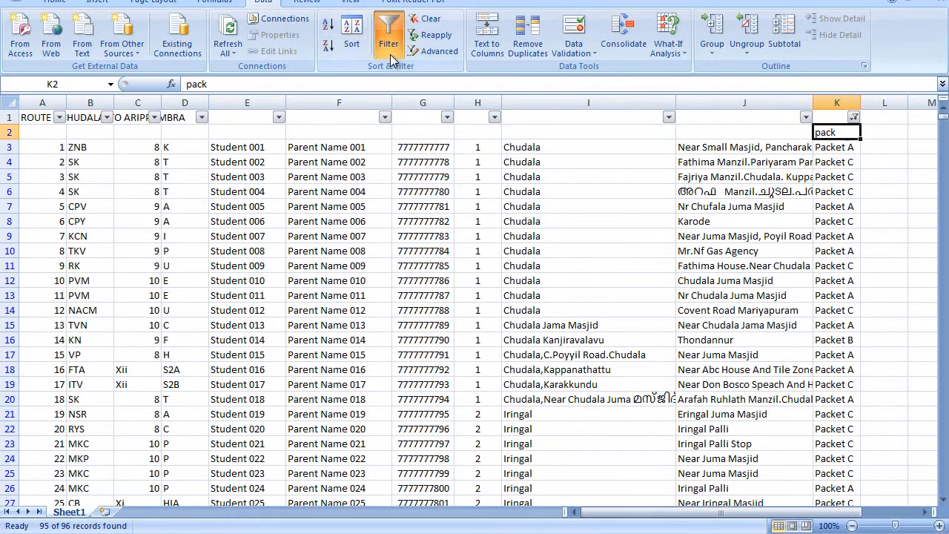
left_click(389, 40)
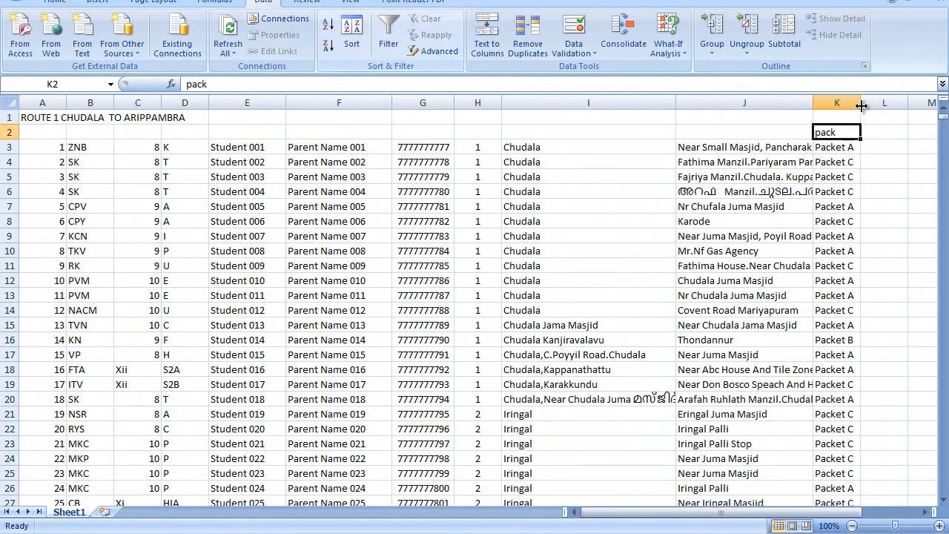
Step: Examine the empty packet cells K97:K98 beside the Route 2 title and blank row
scroll(790, 253, "down", 20)
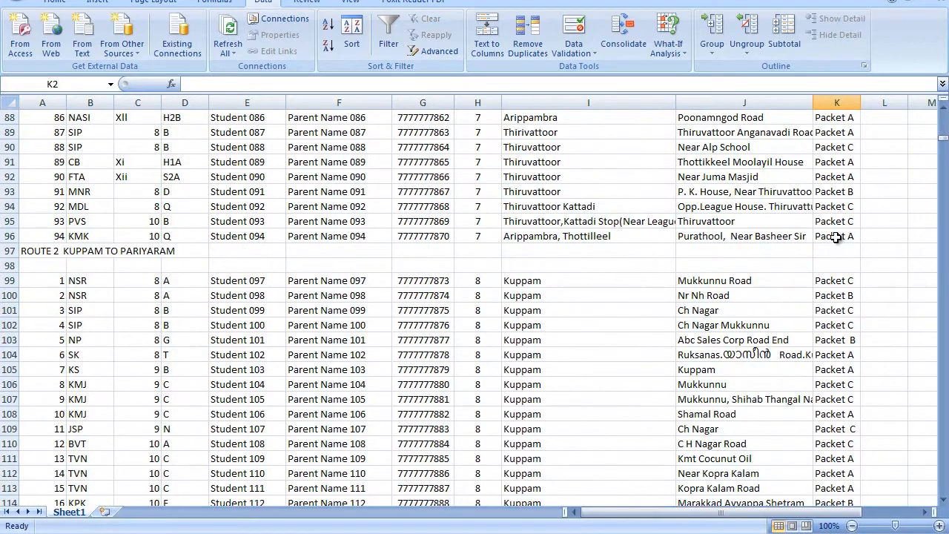
left_click(836, 253)
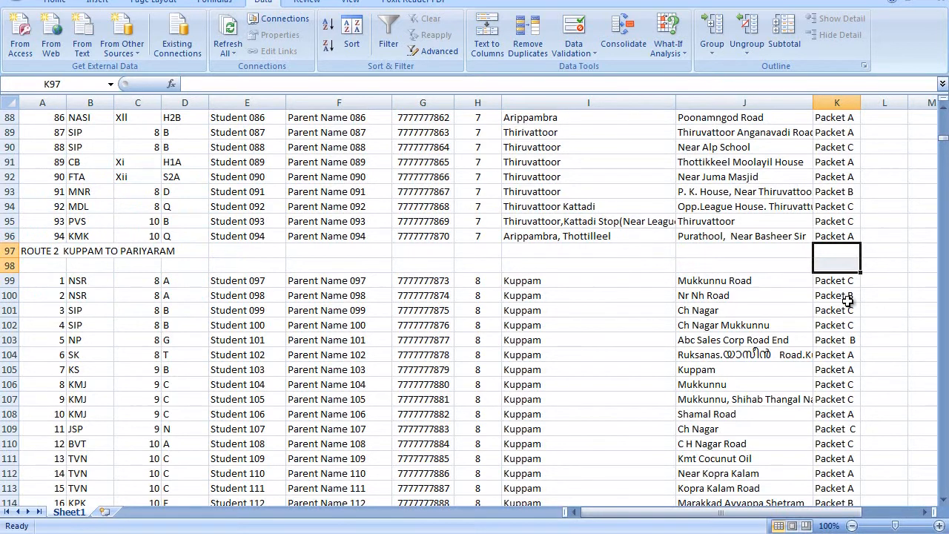
scroll(872, 266, "up", 20)
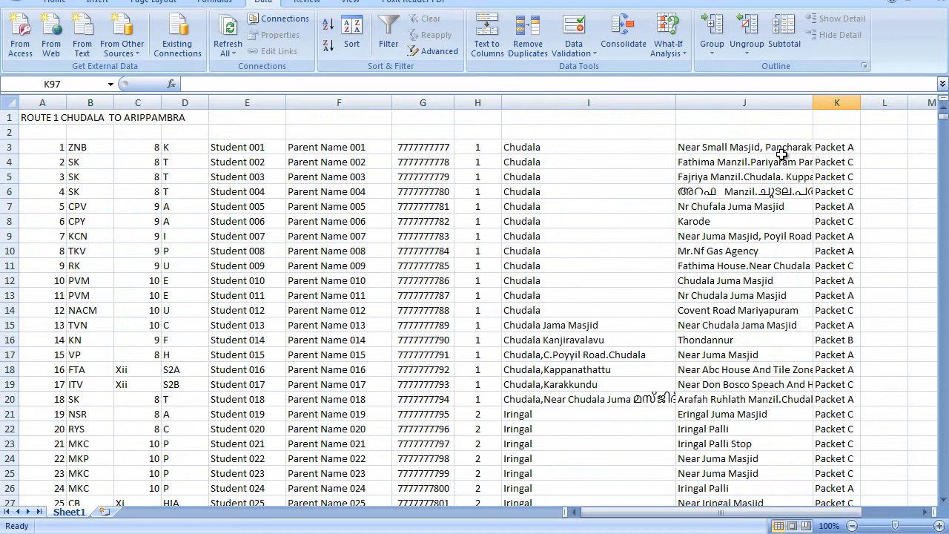
Step: Enter 1 in cell L3 as the first running number beside the packet column
left_click(874, 150)
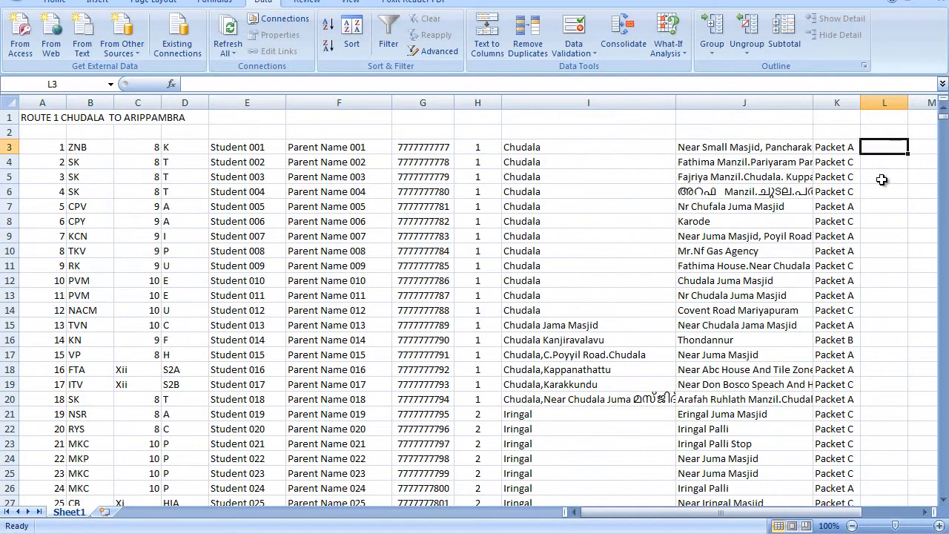
scroll(872, 193, "down", 20)
scroll(827, 423, "up", 20)
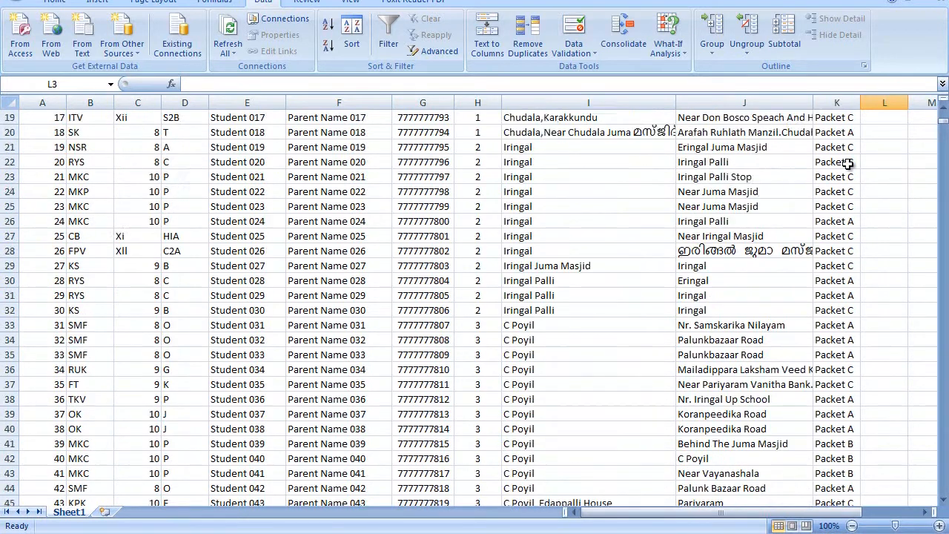
scroll(847, 163, "up", 6)
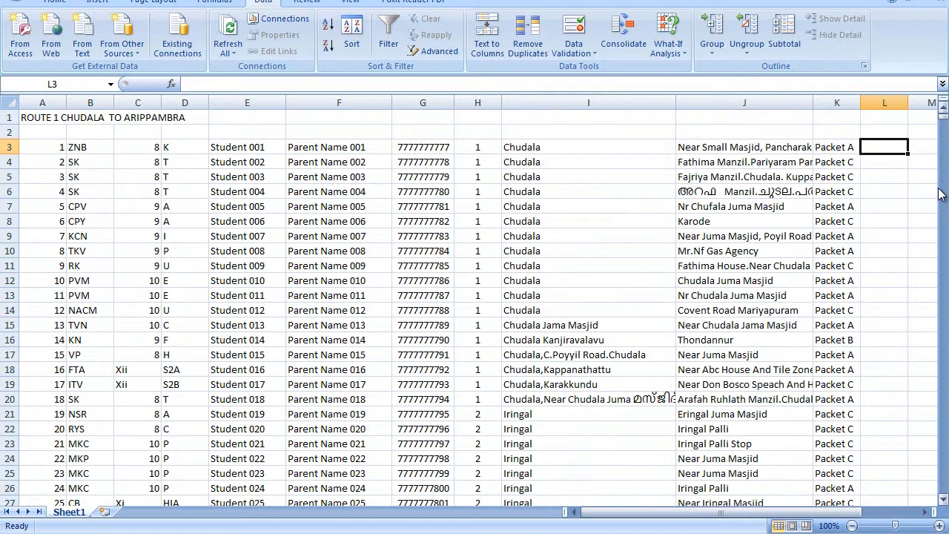
type("1")
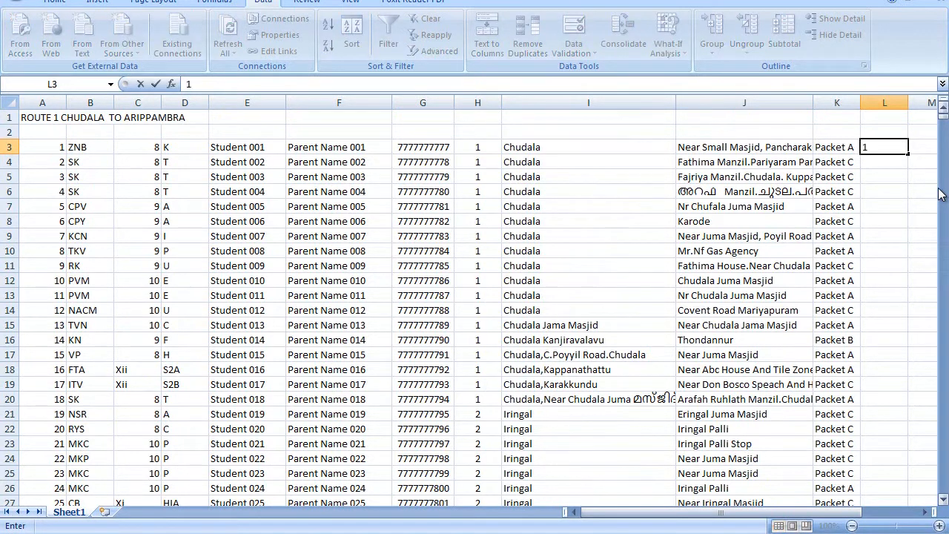
key("Return")
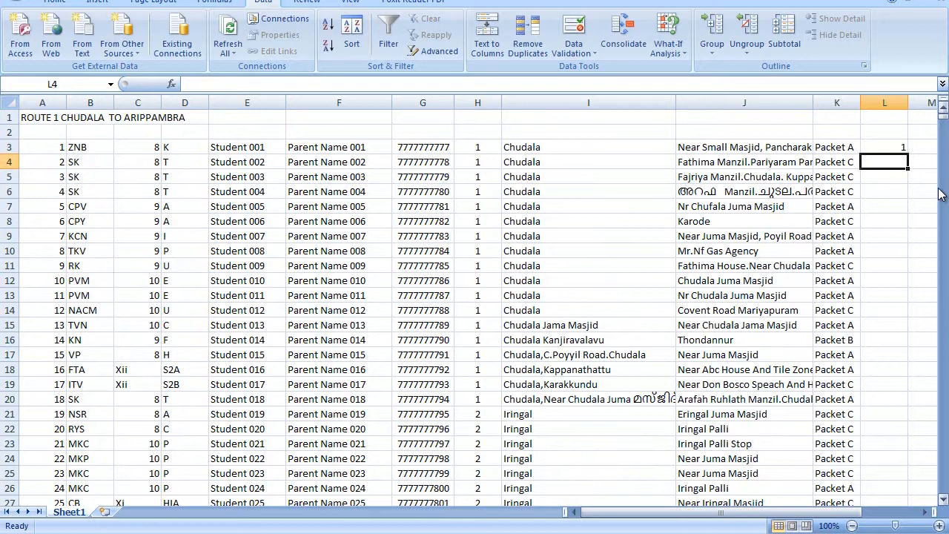
Step: Enter the formula =L3+1 in cell L4 and fill it down to L8
type("=")
left_click(881, 149)
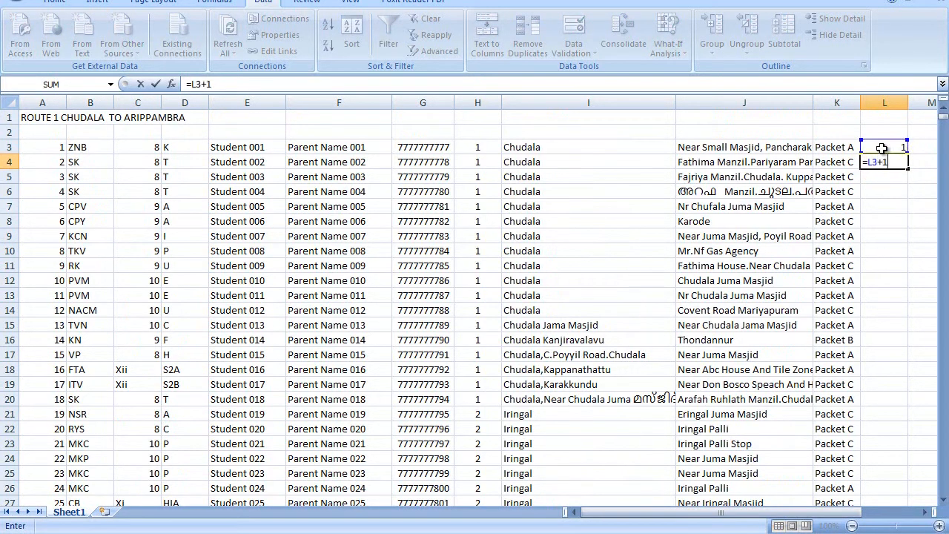
key("Return")
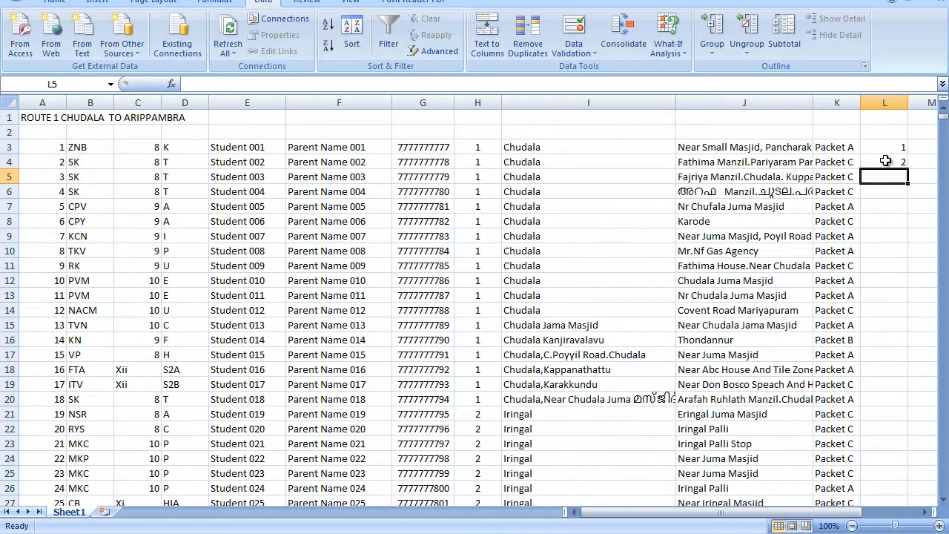
left_click(883, 163)
left_click_drag(908, 169, 901, 221)
left_click(881, 219)
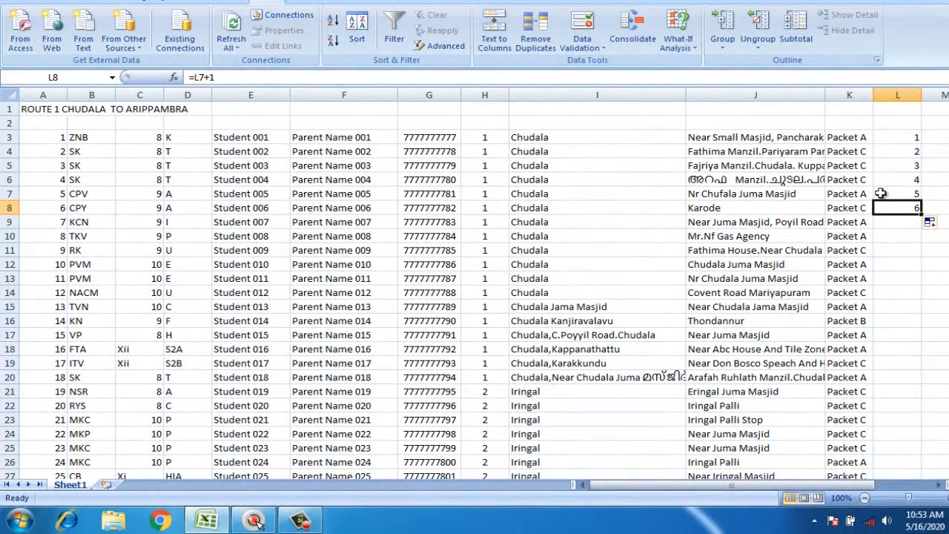
key("ctrl+c")
key("shift+Down")
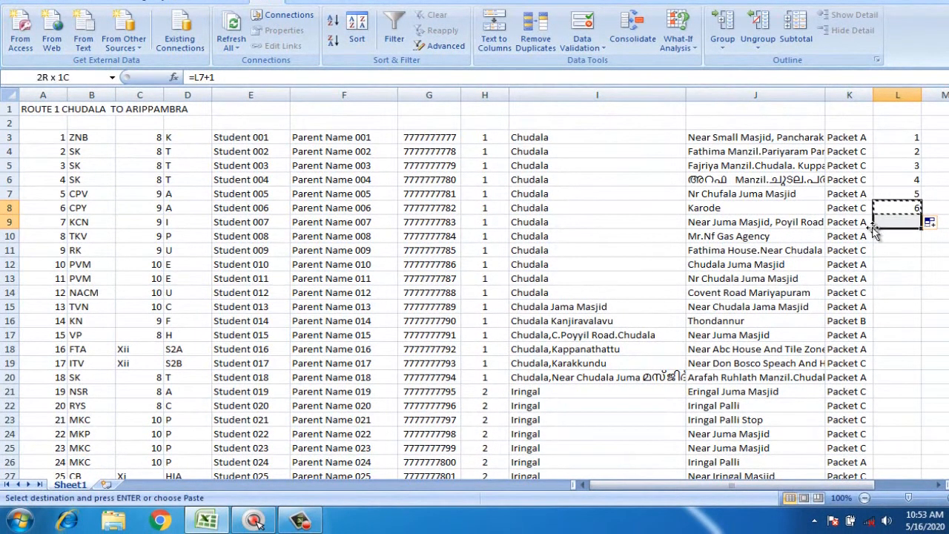
key("shift+Down")
key("shift+Down")
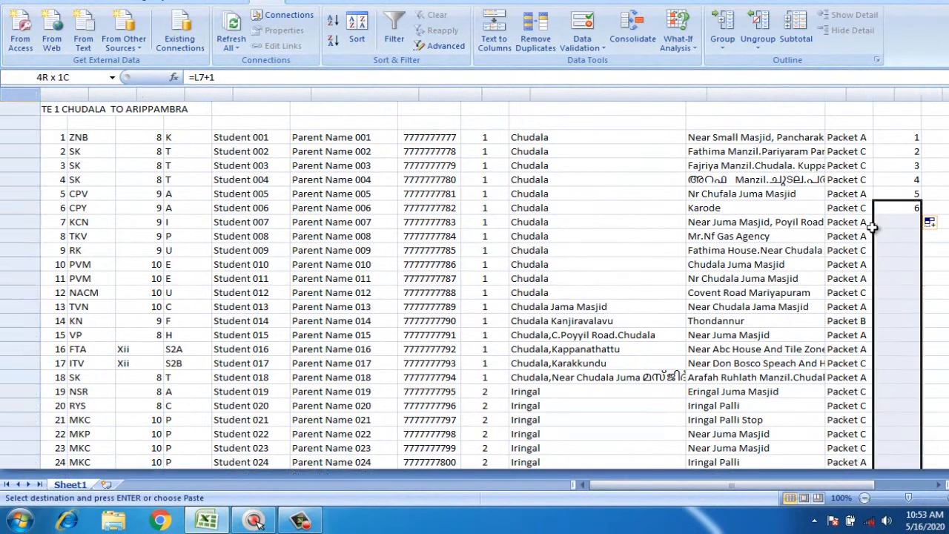
key("ctrl+shift+Down")
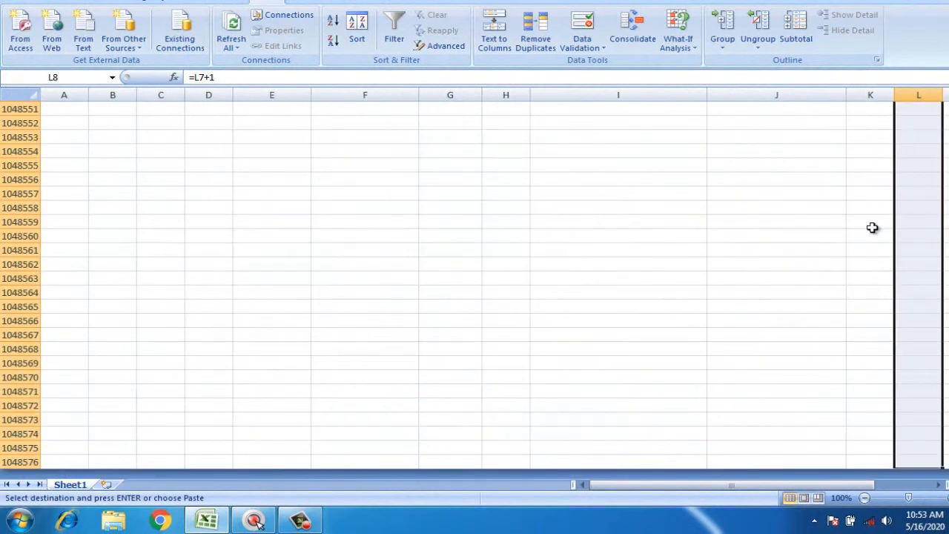
key("Escape")
key("ctrl+BackSpace")
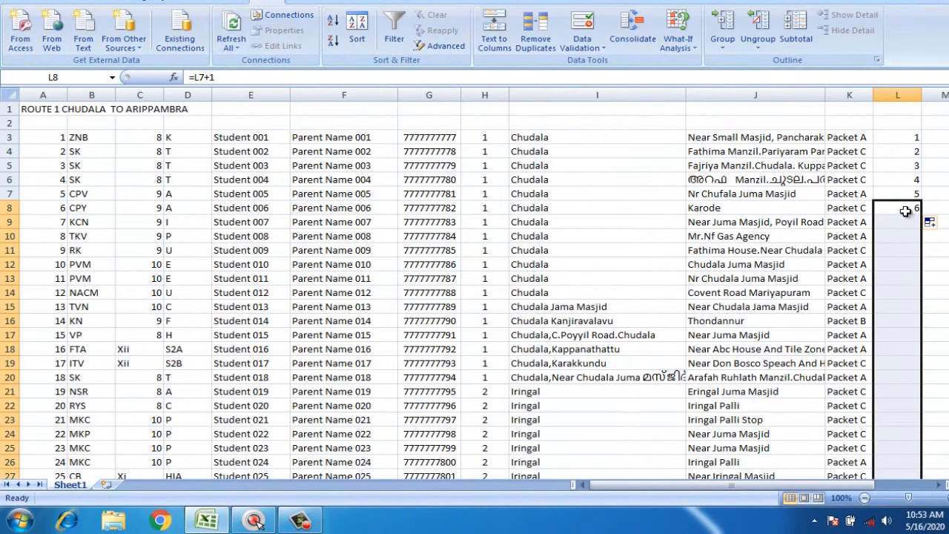
left_click(906, 211)
left_click(848, 239)
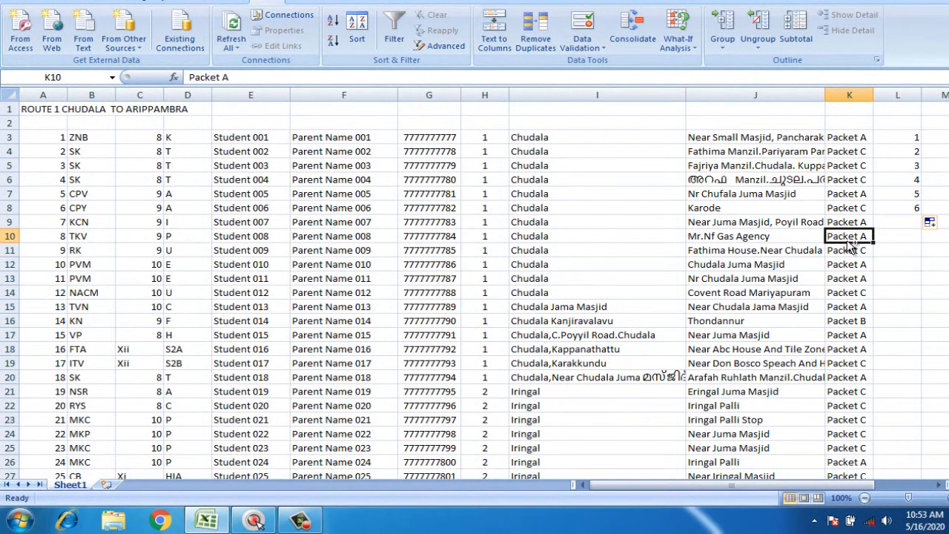
Step: Enter the end marker "xxxx" in cell L1555, beside the last student row
key("ctrl+End")
scroll(844, 246, "down", 1)
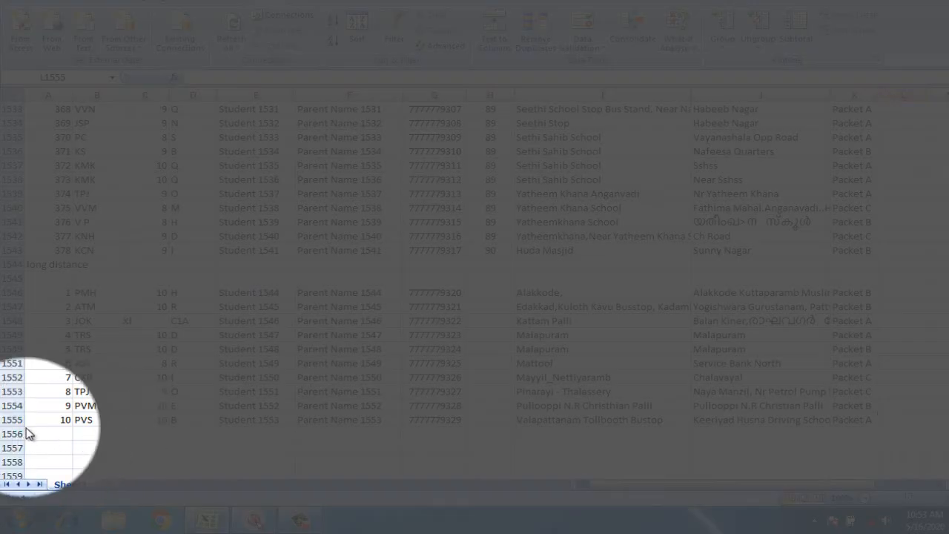
type("xxxx")
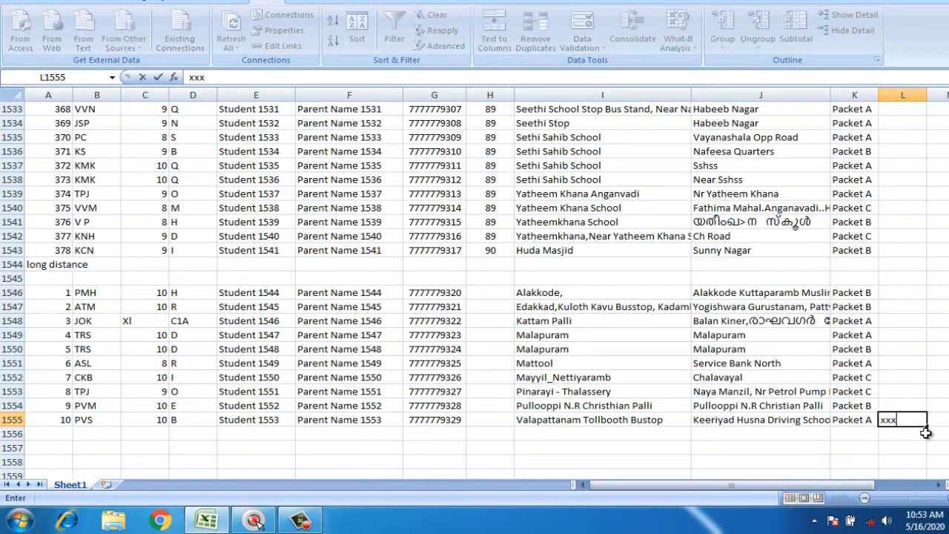
key("Return")
Step: Copy the numbering formula from L8 down through the marked cell L1555
key("Up")
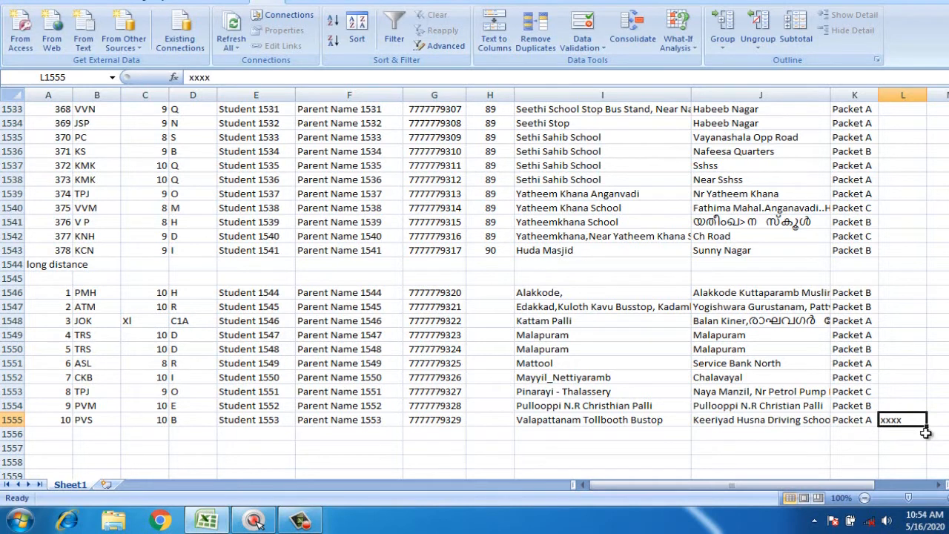
key("ctrl+Up")
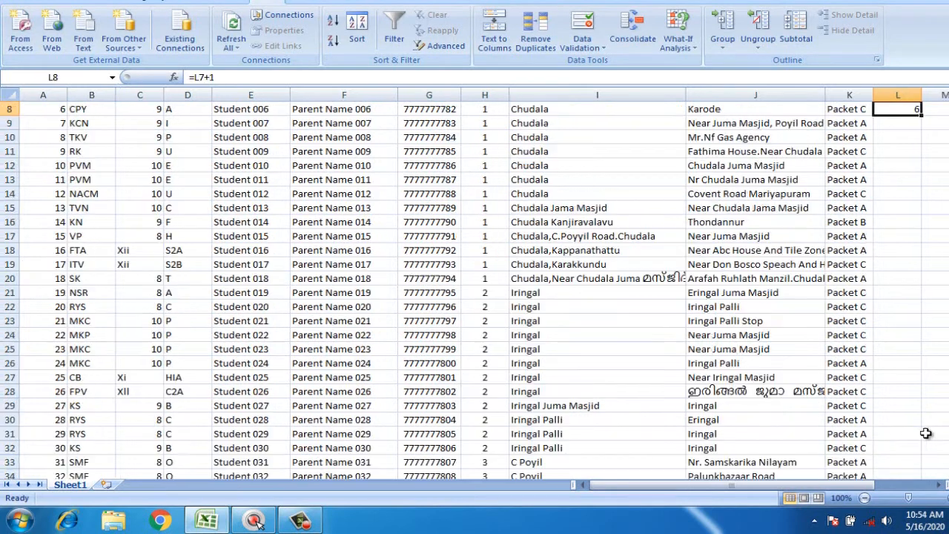
scroll(926, 433, "up", 1)
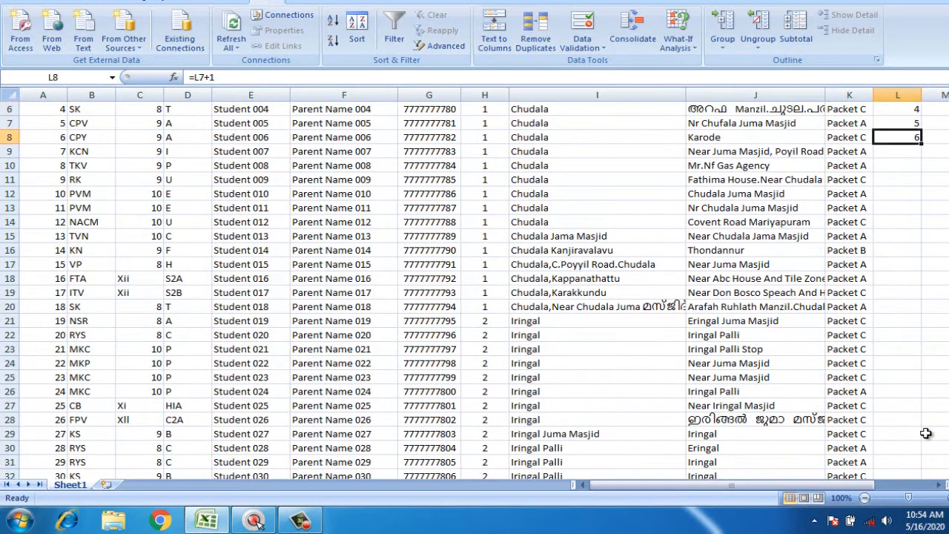
key("ctrl+c")
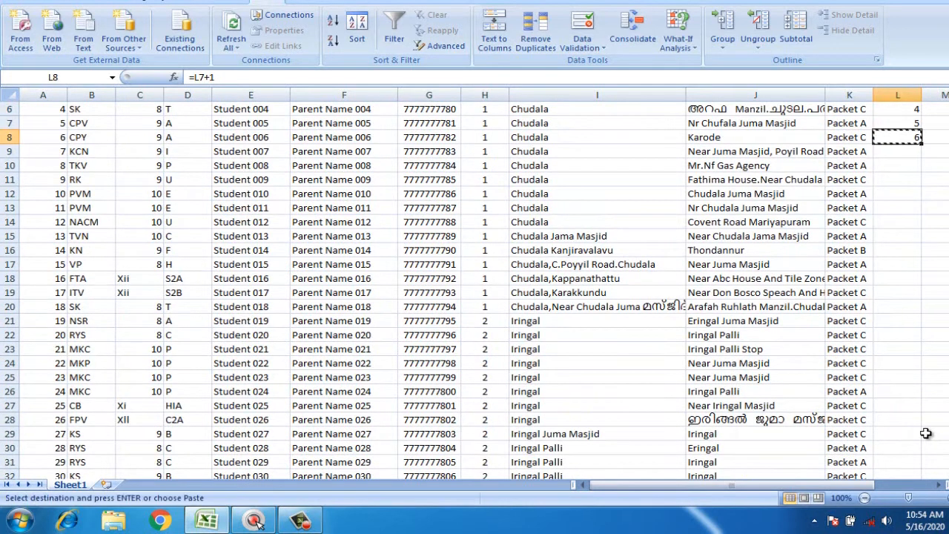
key("ctrl+shift+Down")
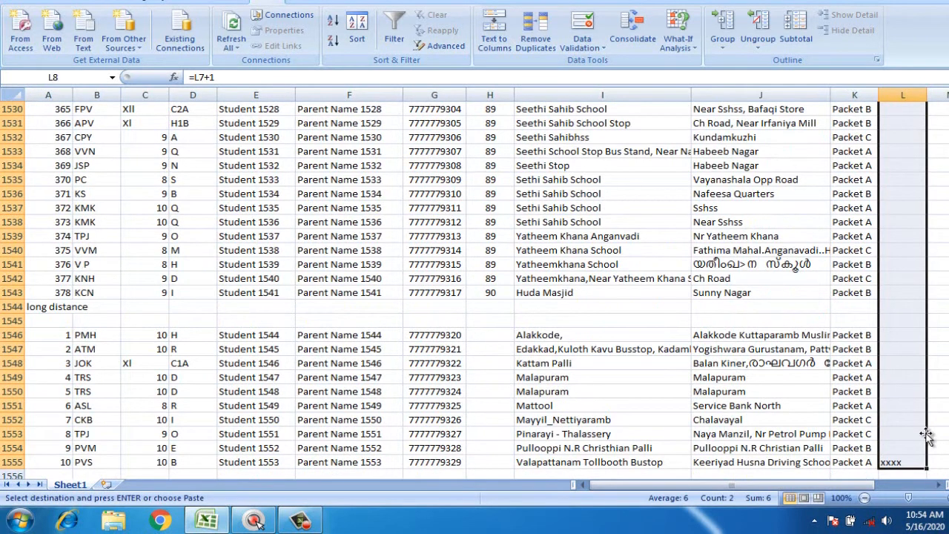
key("Return")
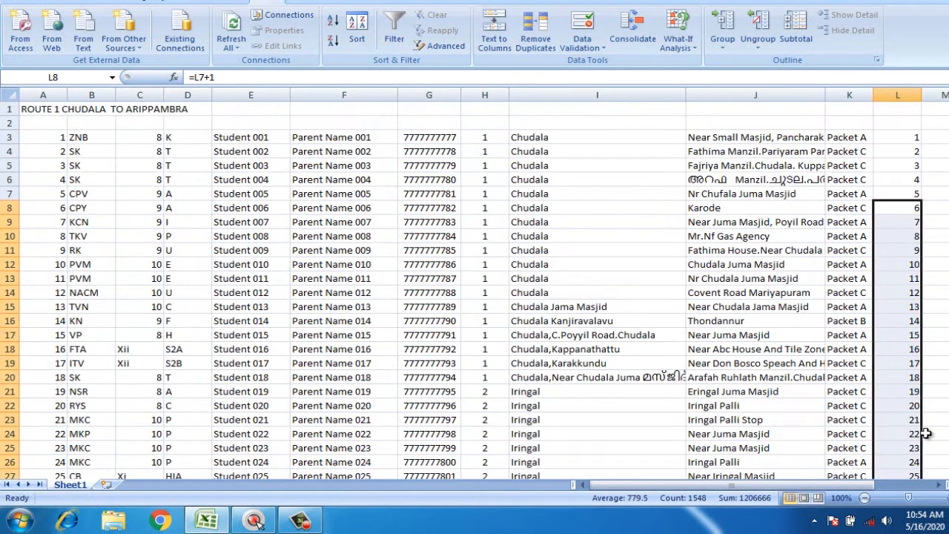
Step: Check the running numbers in column L down to the last student row and return to the beginning of the list
scroll(890, 270, "down", 7)
scroll(897, 270, "down", 13)
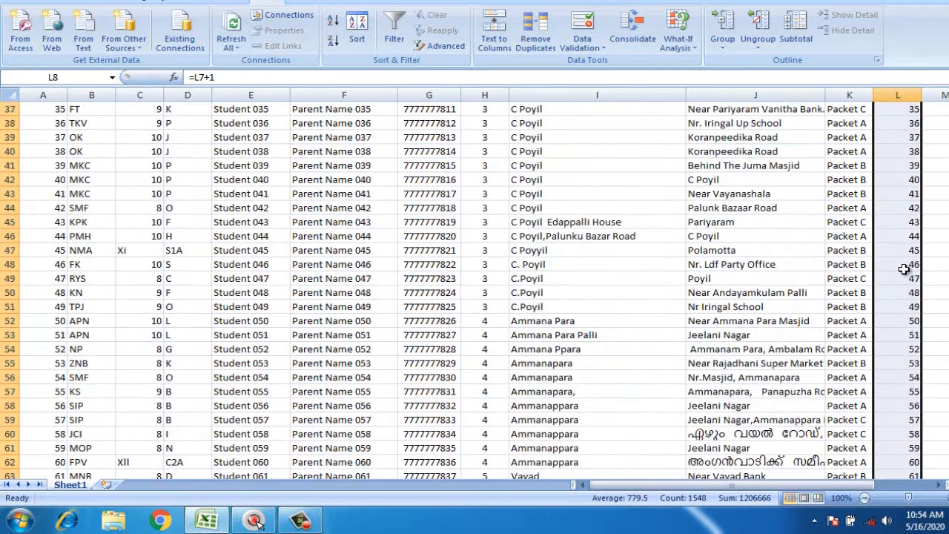
left_click(912, 277)
key("ctrl+Down")
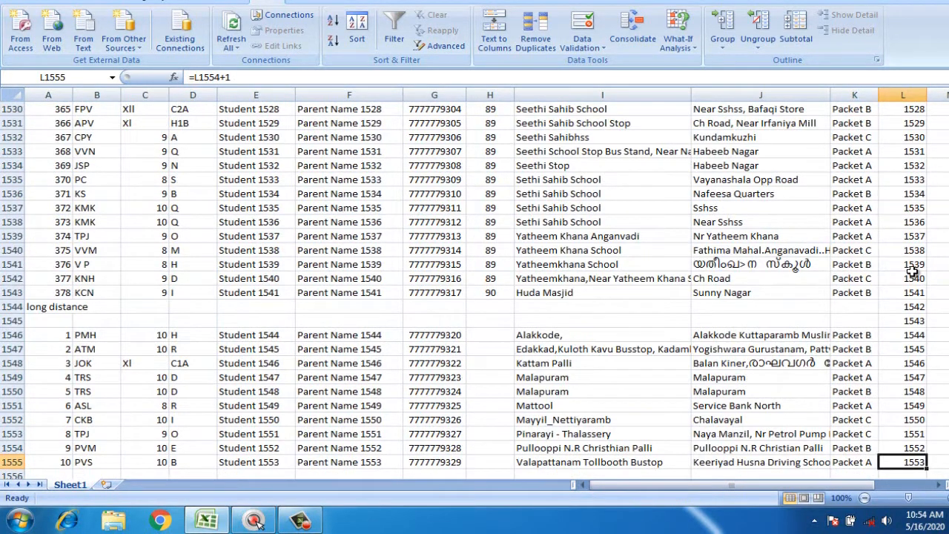
key("ctrl+Up")
Step: Enter the column headers "pack" in K2 and "sort no" in L2
left_click(851, 122)
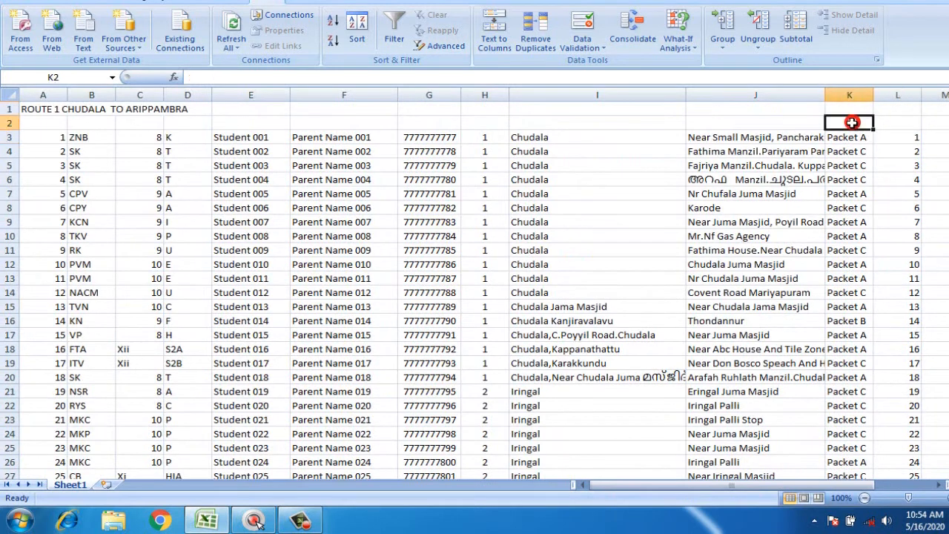
type("pack")
key("Delete")
key("Tab")
type("sor")
key("Return")
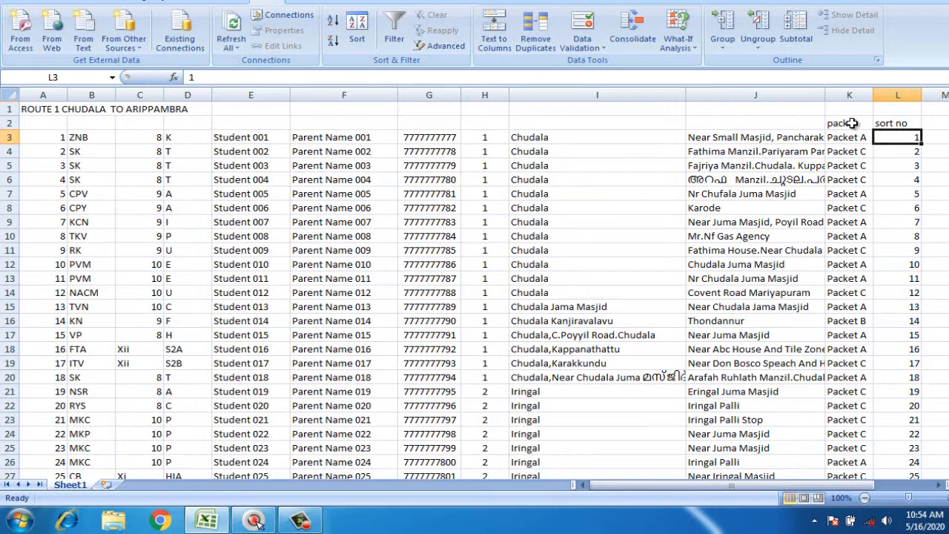
Step: Add filters to the headers in K2:L2 and show only both spellings of Packet A in the pack column
left_click_drag(857, 123, 906, 117)
left_click(394, 30)
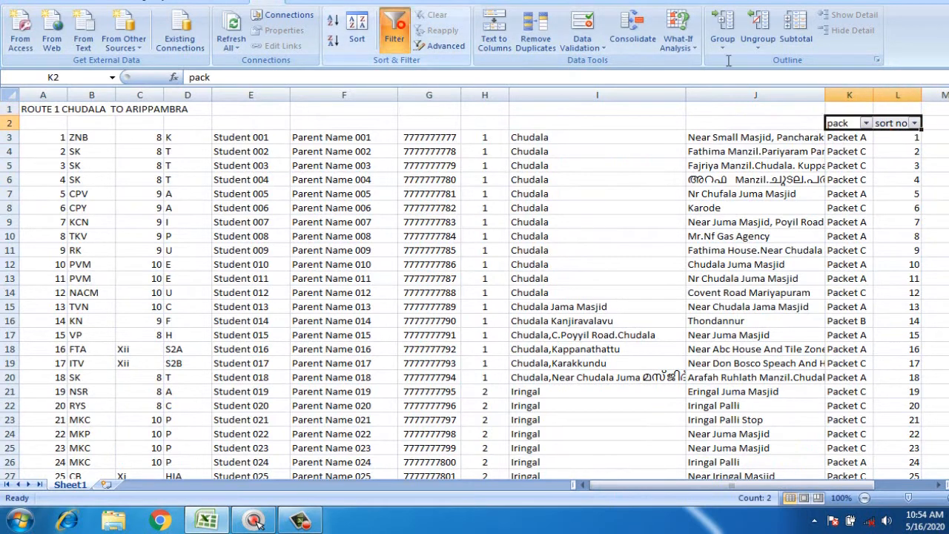
left_click(866, 123)
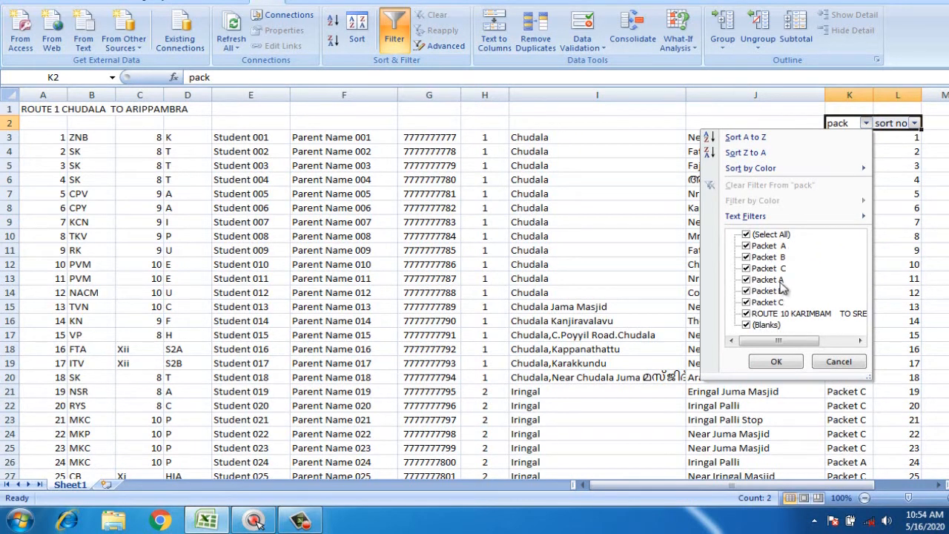
left_click(746, 235)
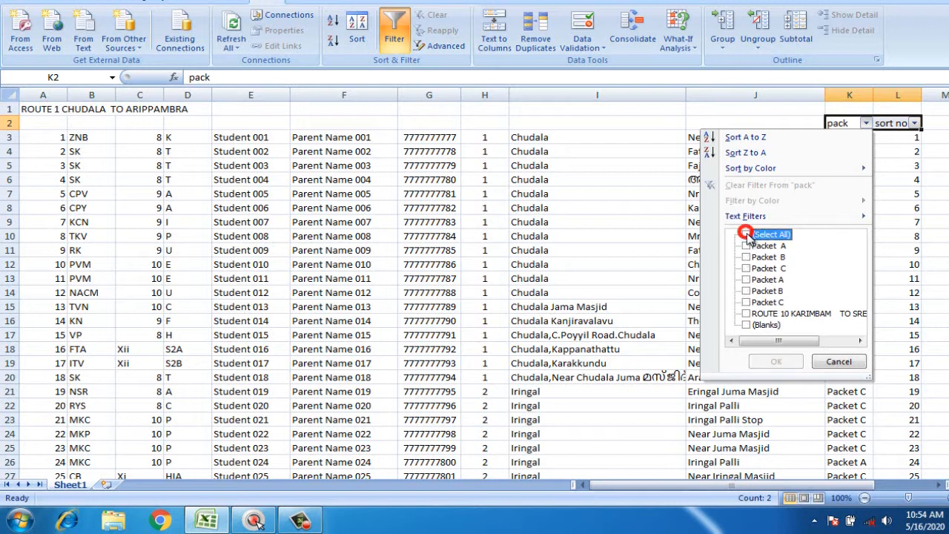
left_click(746, 245)
left_click(747, 280)
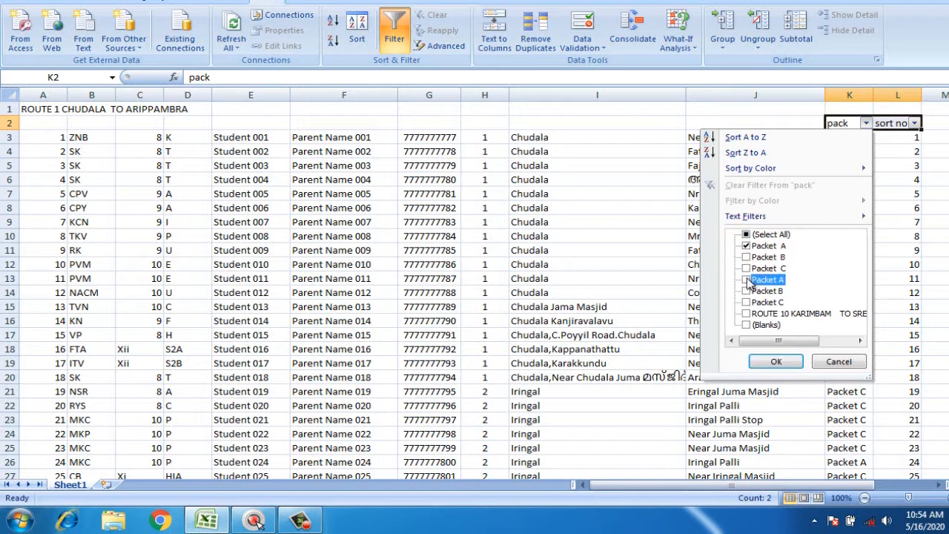
left_click(775, 361)
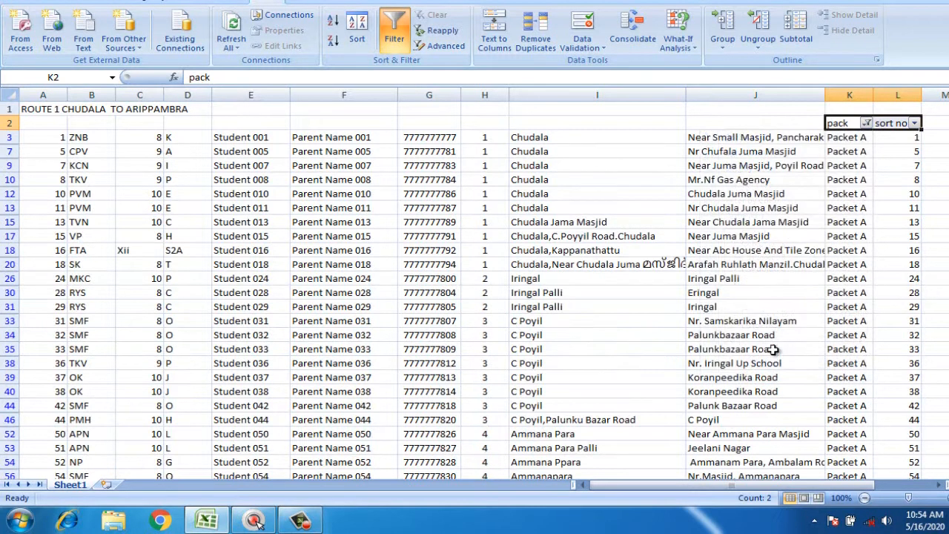
Step: Check the filtered pack entries for spacing differences and fill "Packet A" from K3 down column K
left_click(845, 193)
scroll(853, 215, "down", 20)
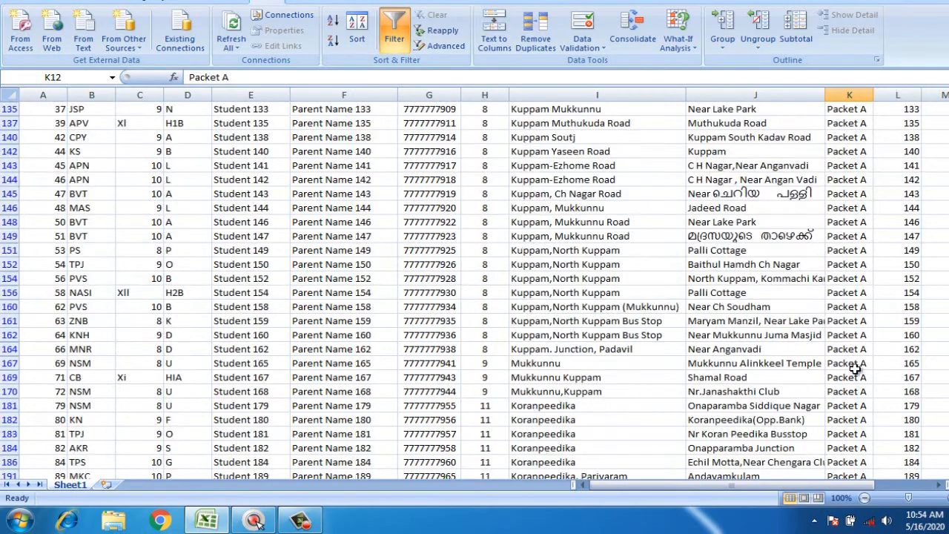
scroll(855, 368, "down", 15)
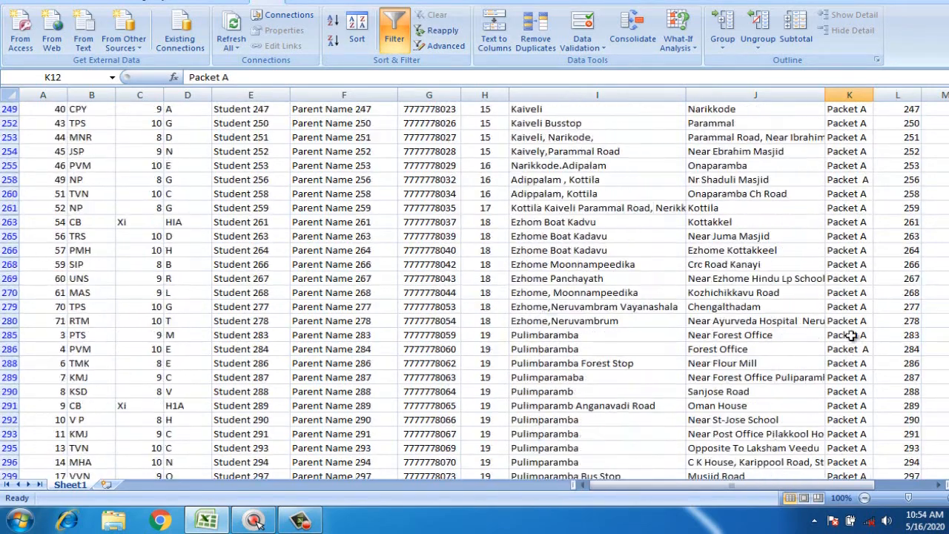
left_click(853, 182)
scroll(864, 171, "up", 14)
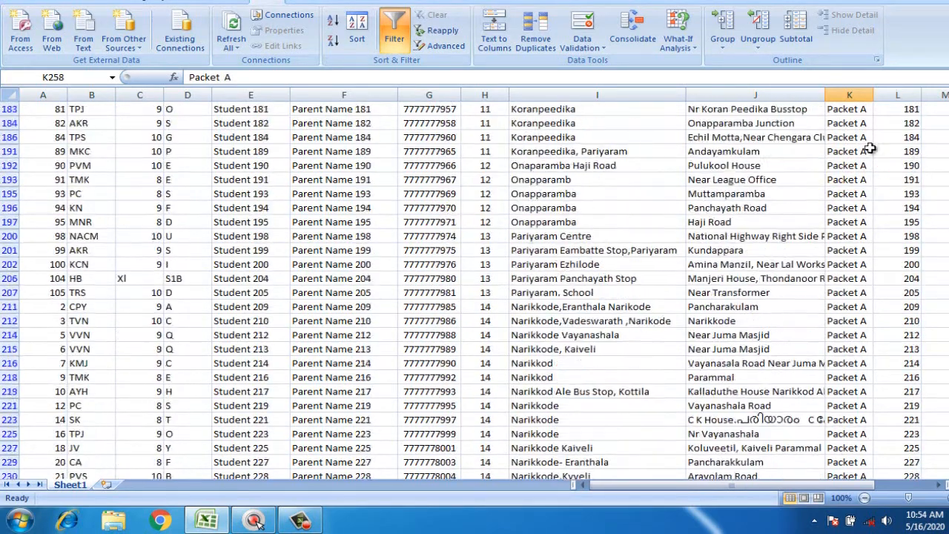
scroll(868, 143, "up", 20)
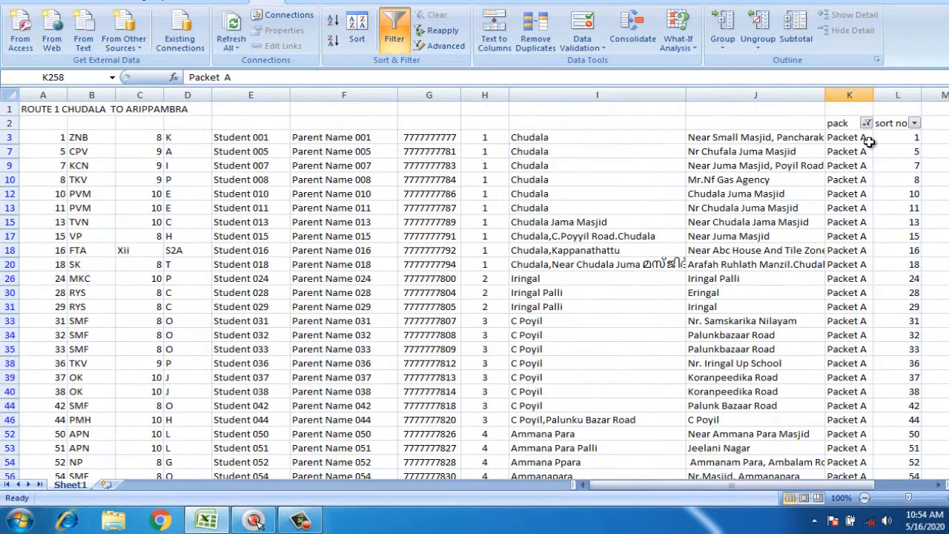
left_click(859, 138)
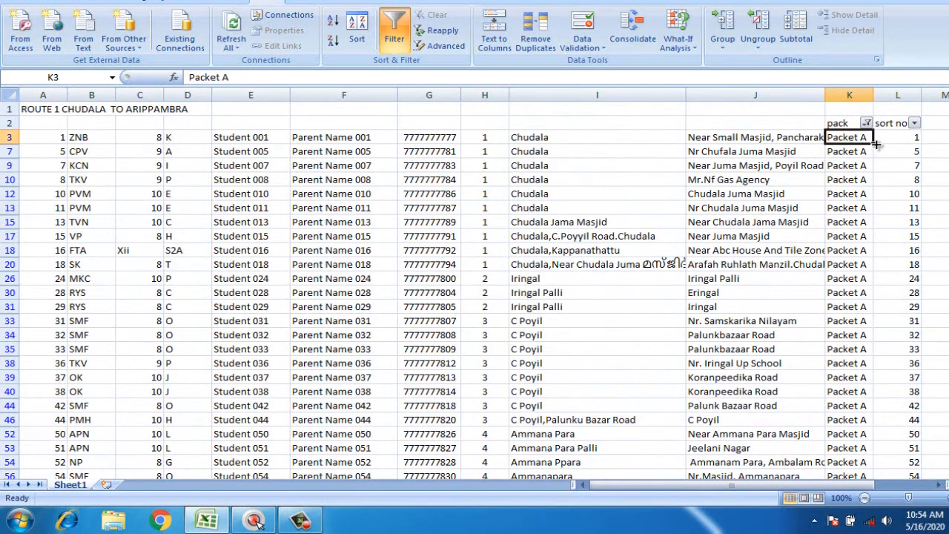
key("ctrl+shift+Down")
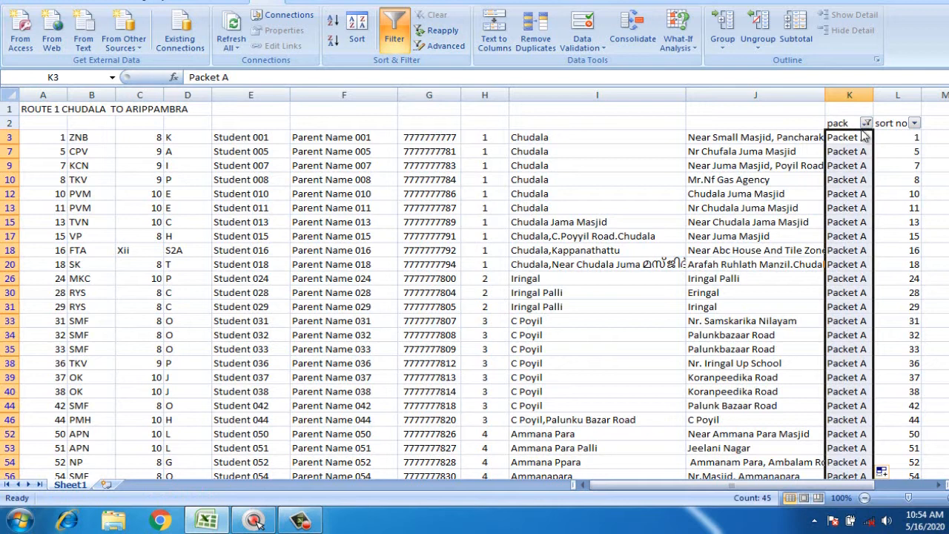
Step: Reapply the pack filter with both Packet A spellings and review the rows in column K
left_click(866, 123)
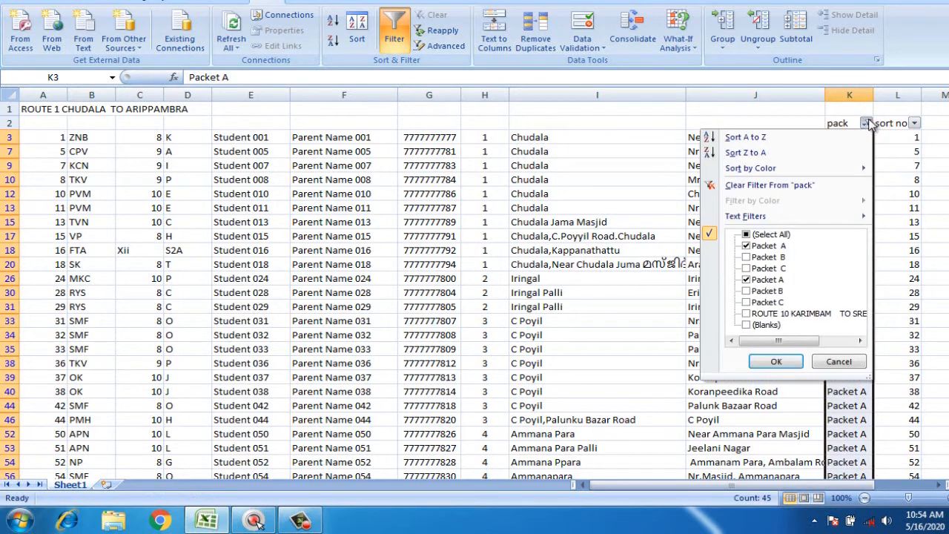
left_click(776, 361)
left_click(856, 396)
scroll(848, 406, "down", 9)
scroll(848, 406, "down", 9)
scroll(890, 148, "up", 18)
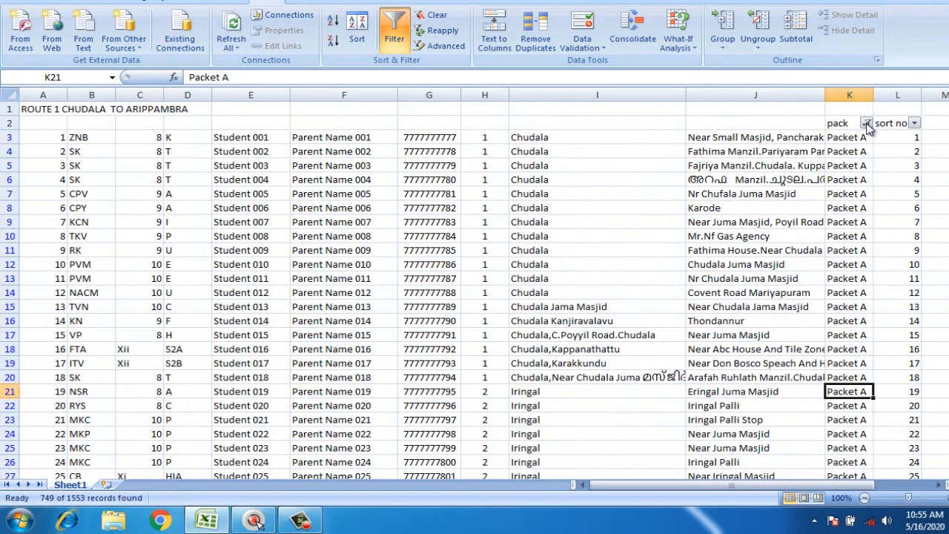
left_click(866, 123)
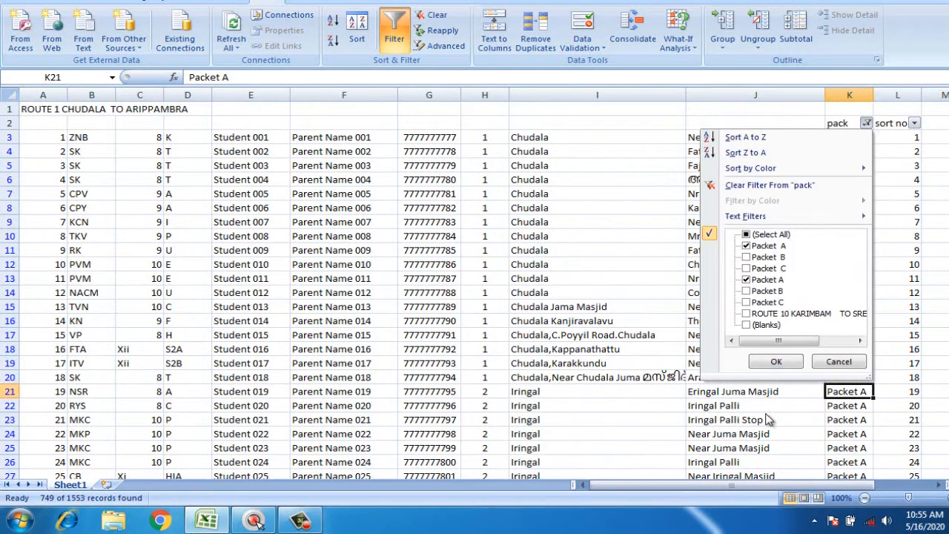
left_click(776, 361)
Step: Copy "Packet A" from K3 over all filtered pack cells down to K1555
left_click(848, 139)
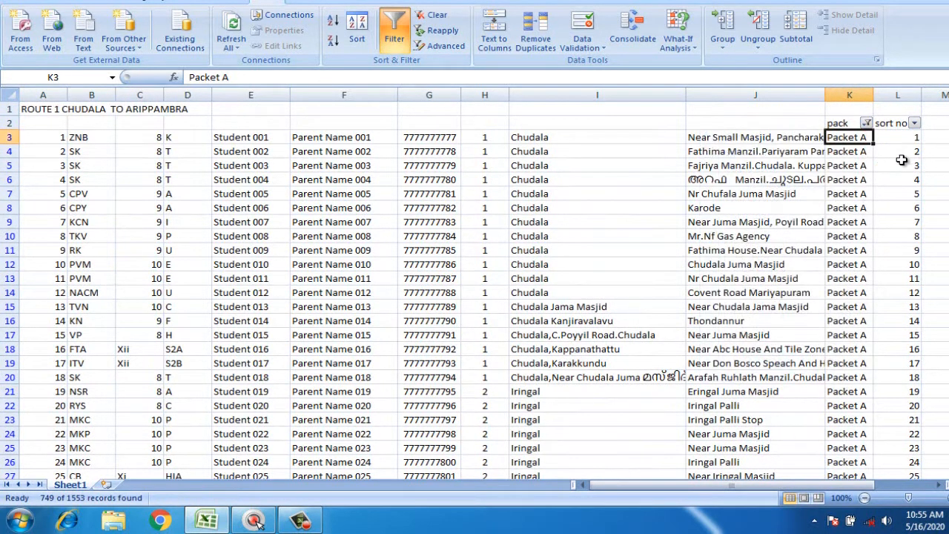
key("ctrl+c")
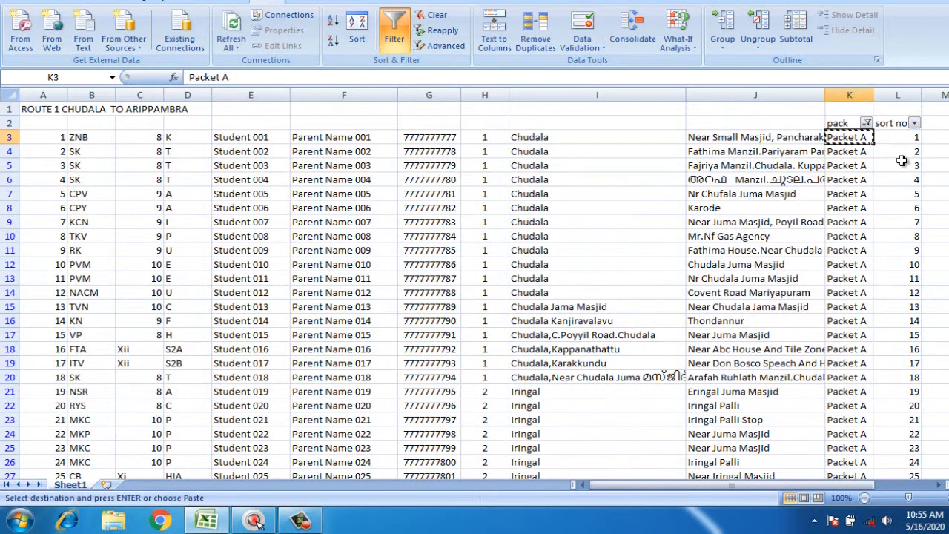
key("ctrl+shift+Down")
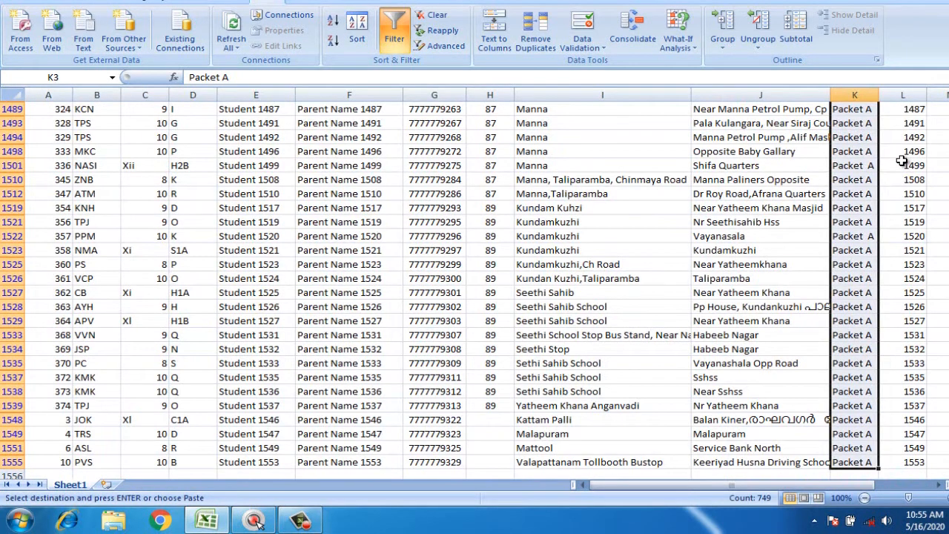
key("Return")
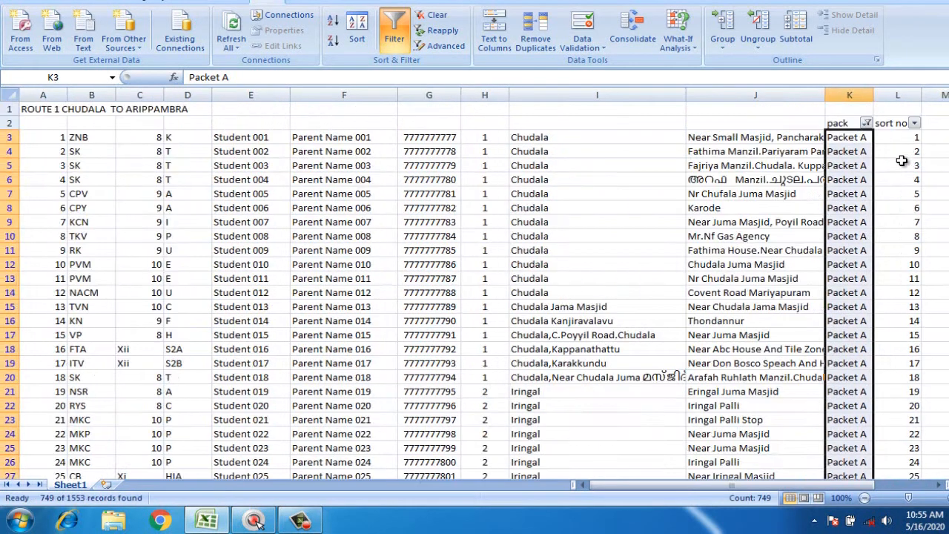
Step: Filter the pack column to show only both spellings of Packet C
left_click(866, 123)
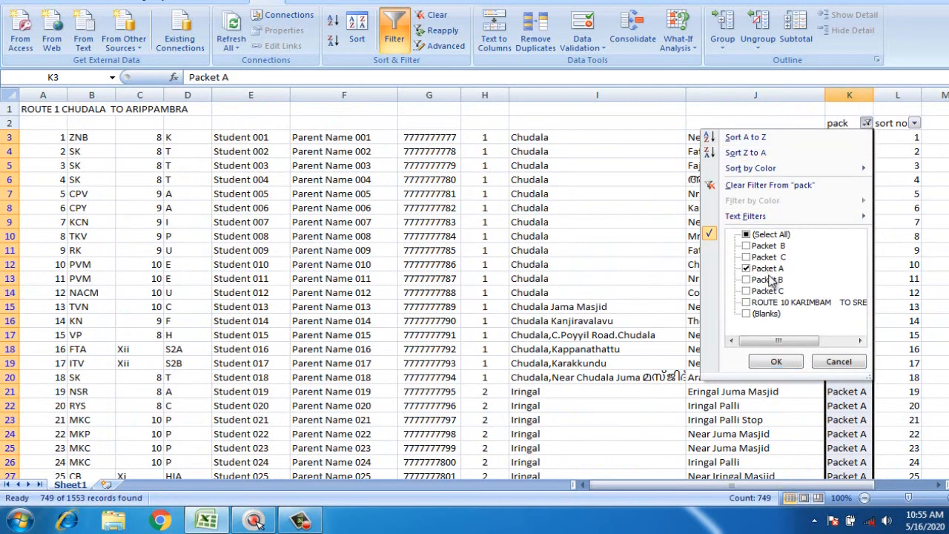
left_click(747, 268)
left_click(764, 256)
left_click(746, 291)
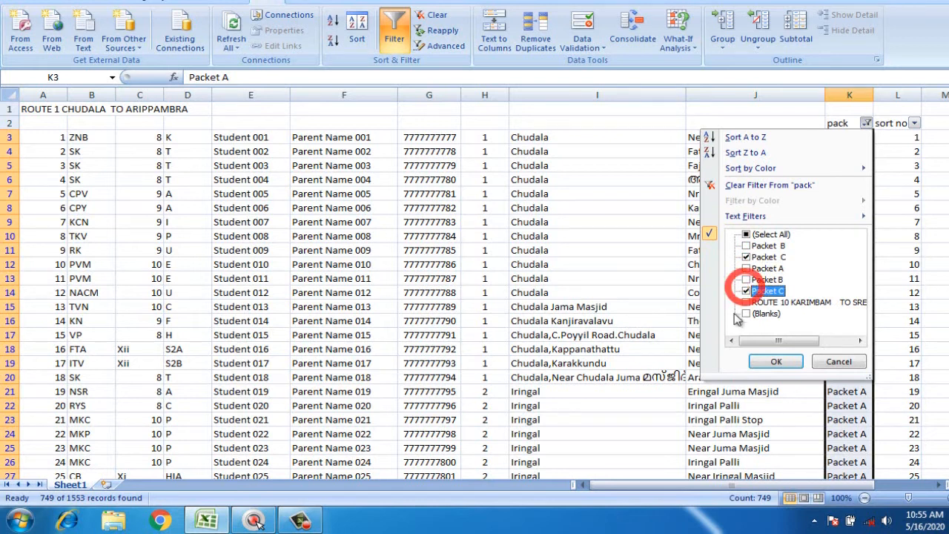
left_click(776, 361)
Step: Copy "Packet C" from K99 over all filtered pack cells down to K1553
left_click(848, 141)
key("ctrl+c")
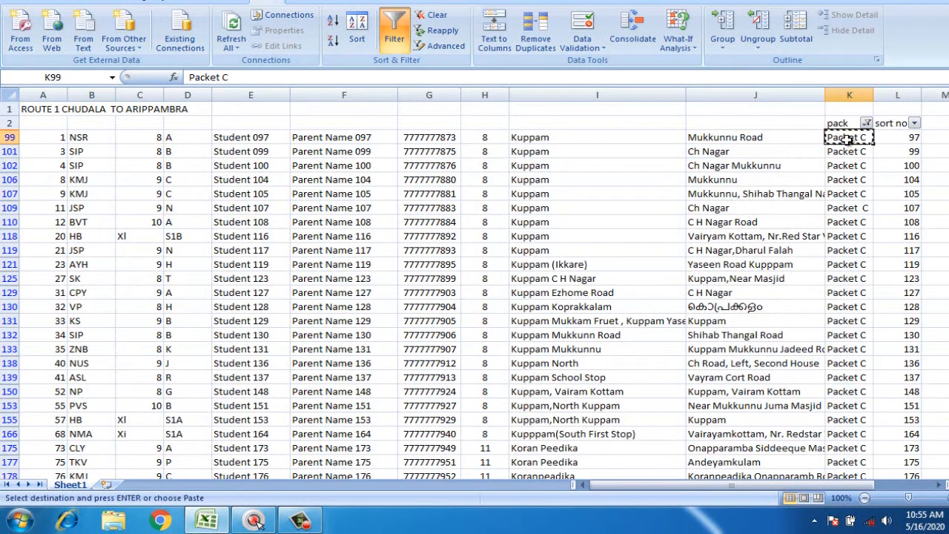
key("ctrl+shift+Down")
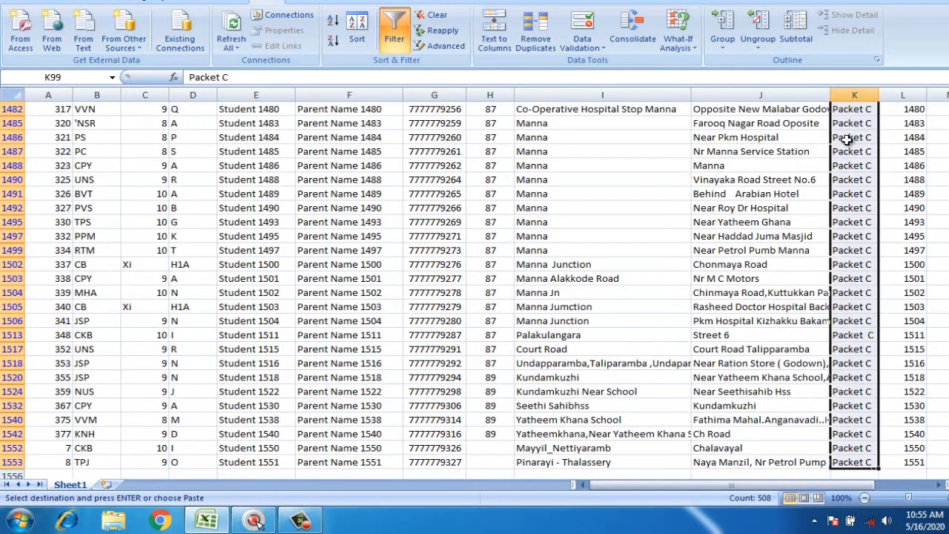
key("ctrl+BackSpace")
Step: Filter the pack column to show only both spellings of Packet B
left_click(866, 123)
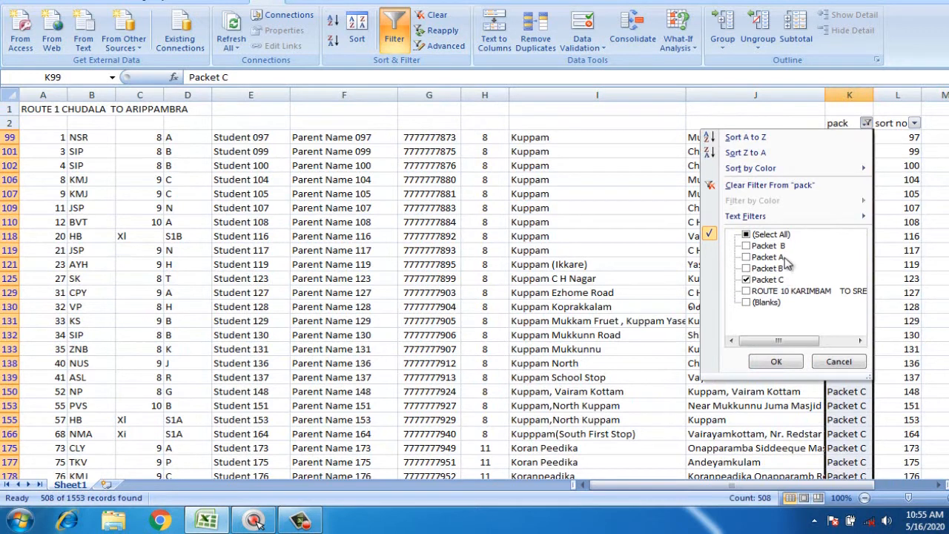
left_click(746, 279)
left_click(747, 268)
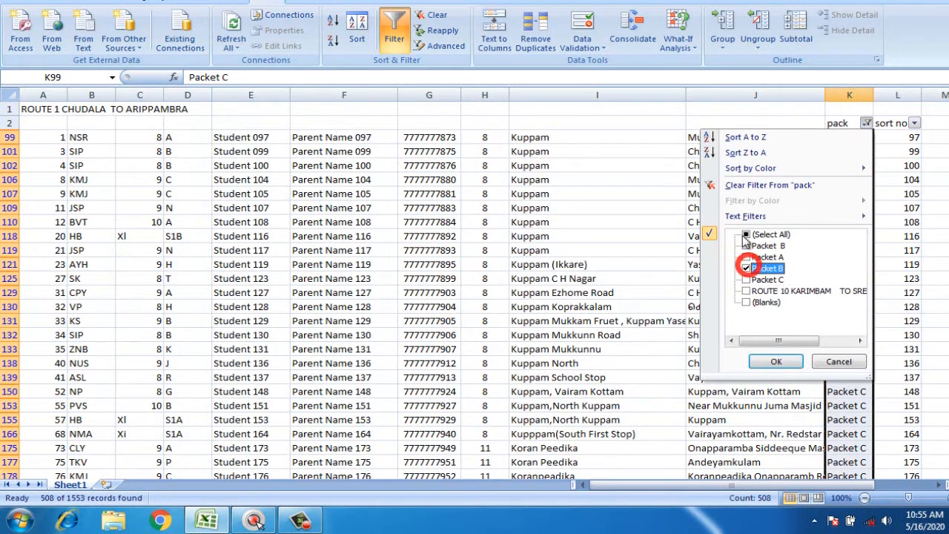
left_click(746, 246)
left_click(776, 361)
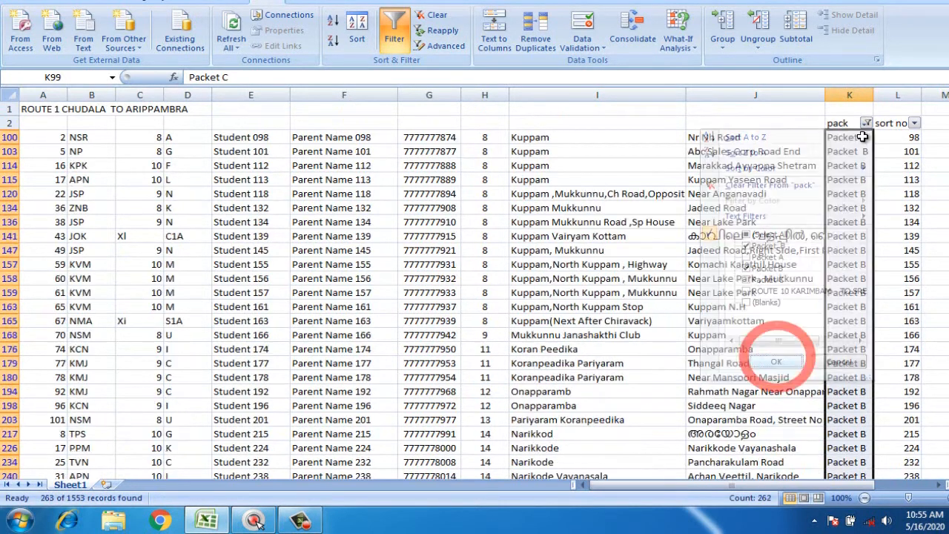
Step: Copy "Packet B" from K100 over all filtered pack cells down to the last one
left_click(866, 138)
key("ctrl+c")
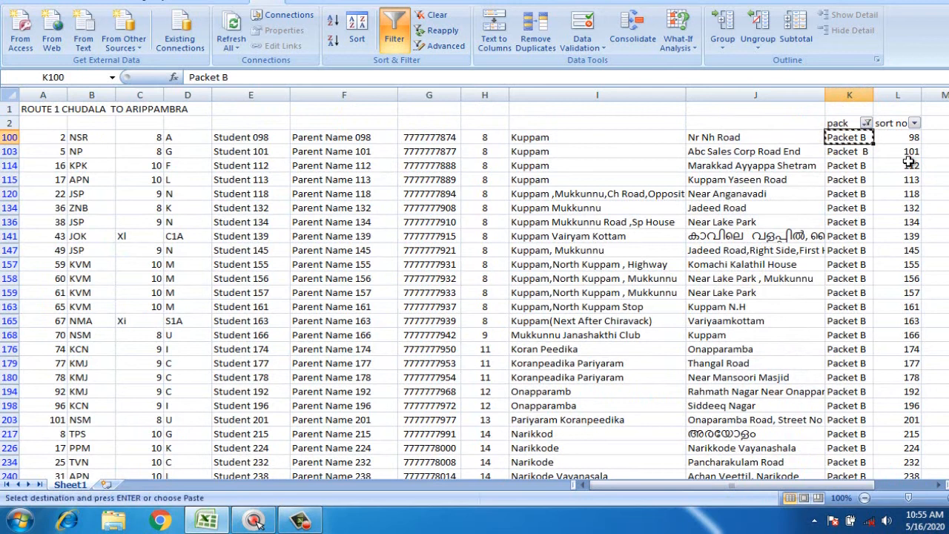
key("ctrl+shift+Down")
key("Return")
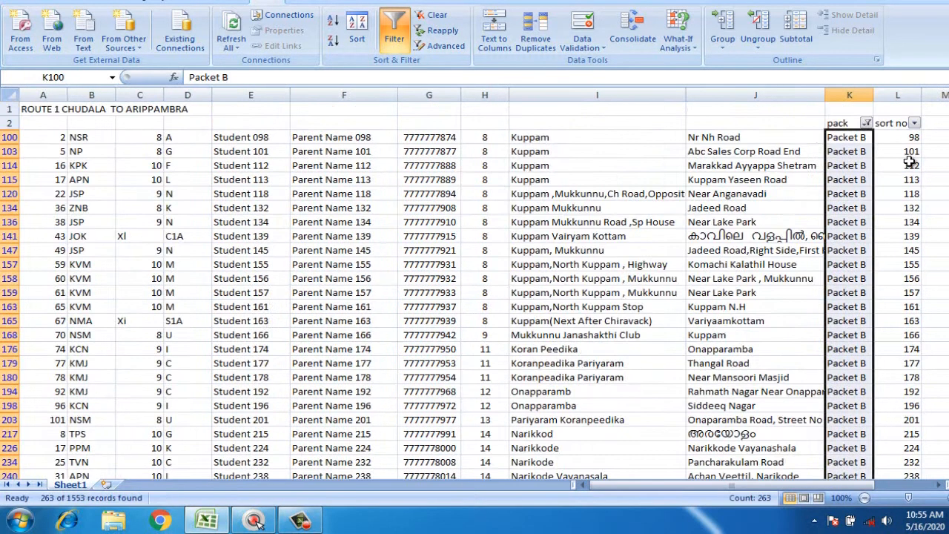
Step: Show all values of the pack column again and remove the filters from the header row
left_click(866, 124)
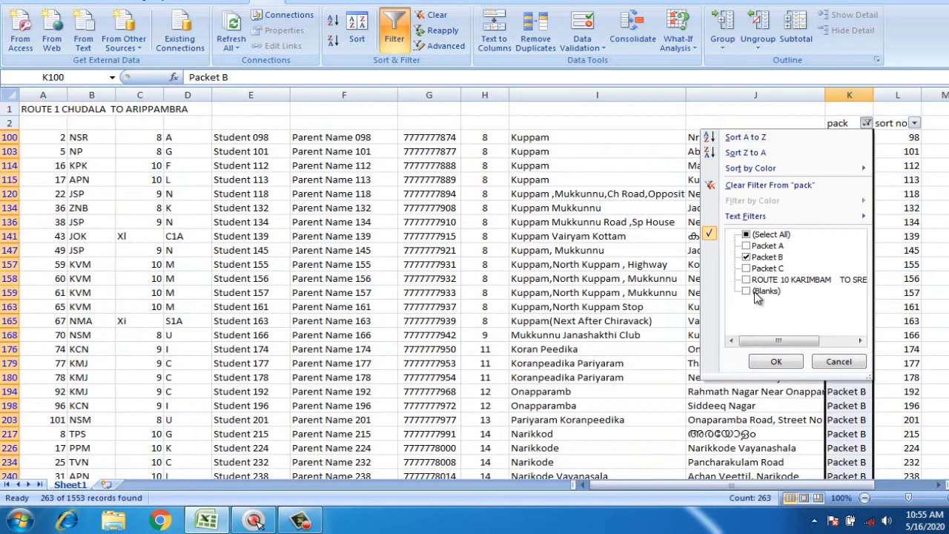
left_click(747, 258)
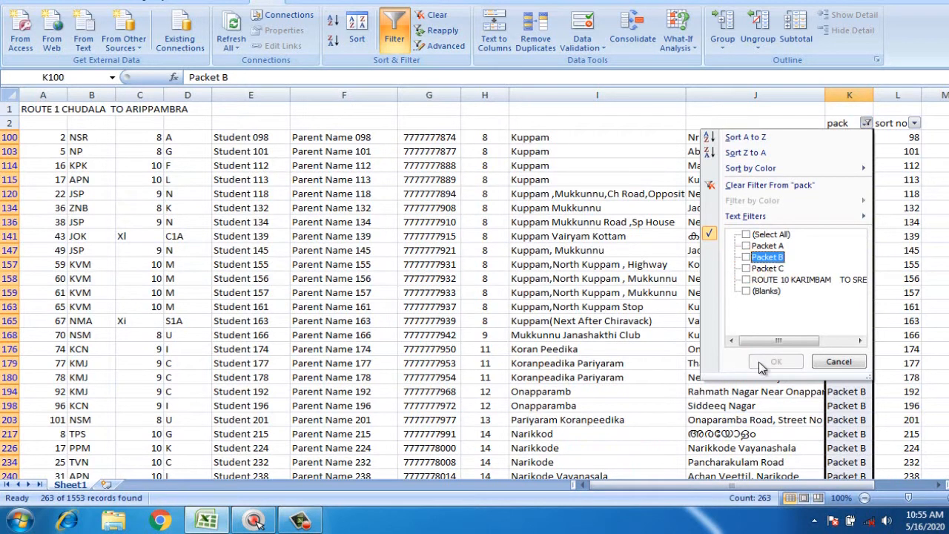
left_click(746, 234)
left_click(776, 361)
left_click(395, 34)
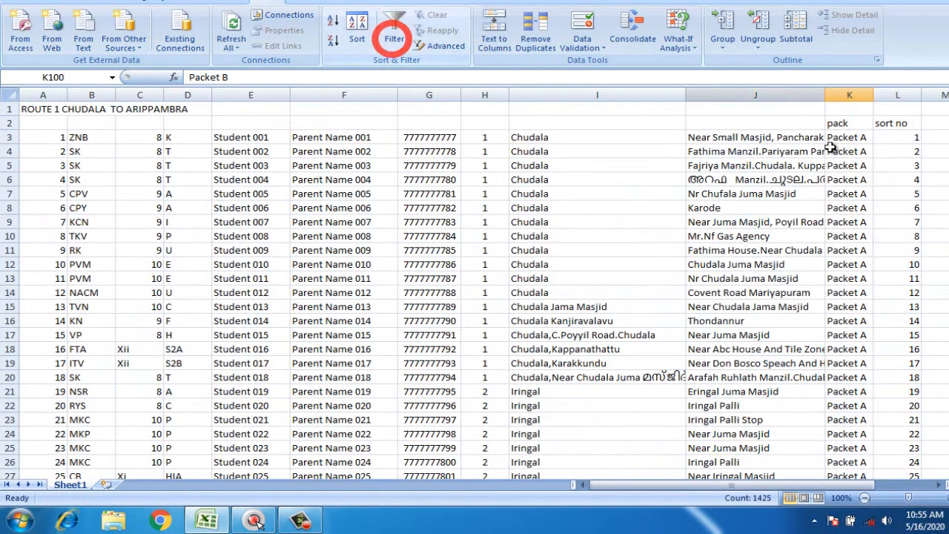
scroll(823, 258, "down", 8)
scroll(823, 258, "up", 8)
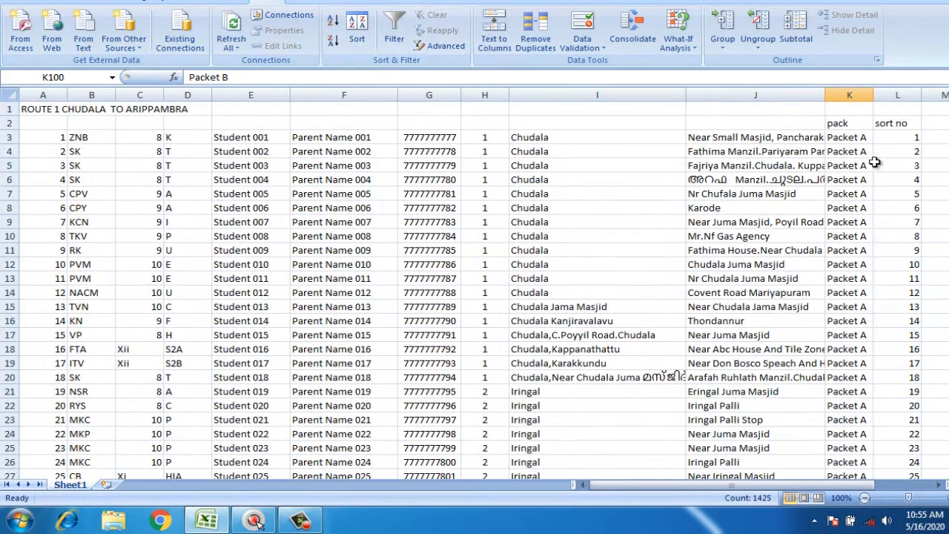
left_click(905, 93)
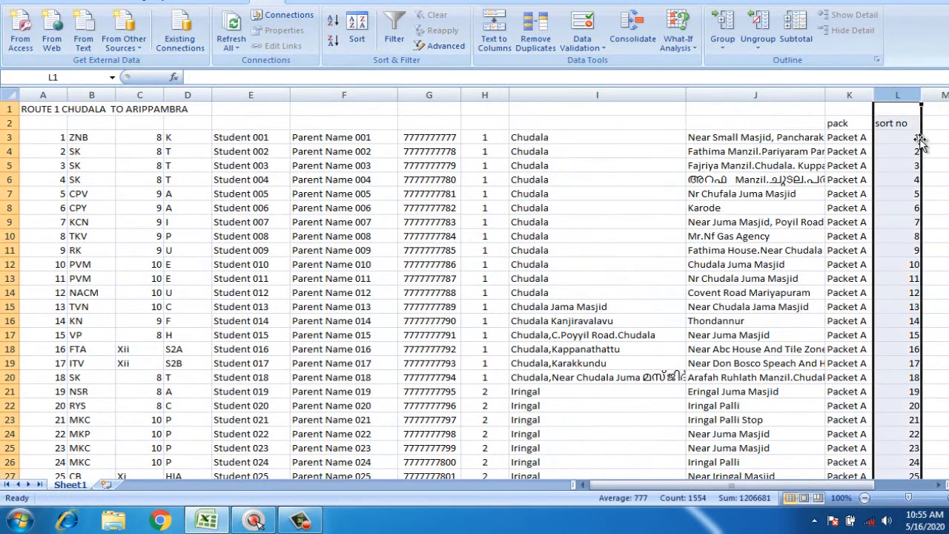
left_click(706, 194)
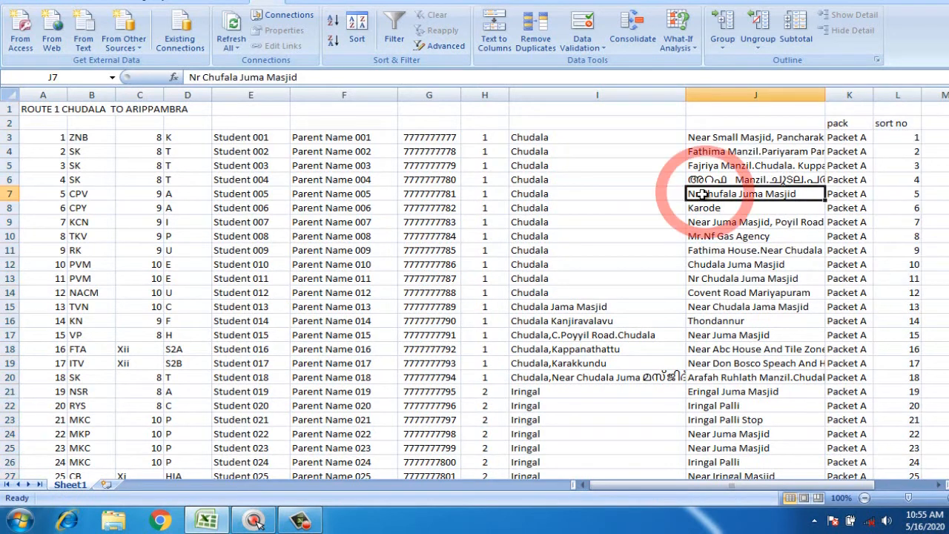
scroll(227, 197, "down", 5)
scroll(245, 198, "up", 5)
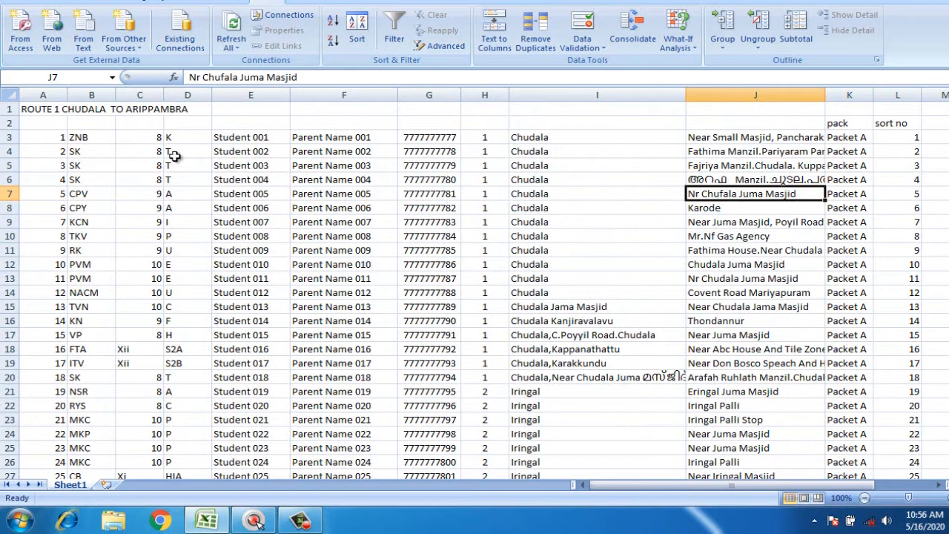
Step: Enter the column headers SlNo, Code, Class and Divison in cells A2 to D2
left_click(48, 123)
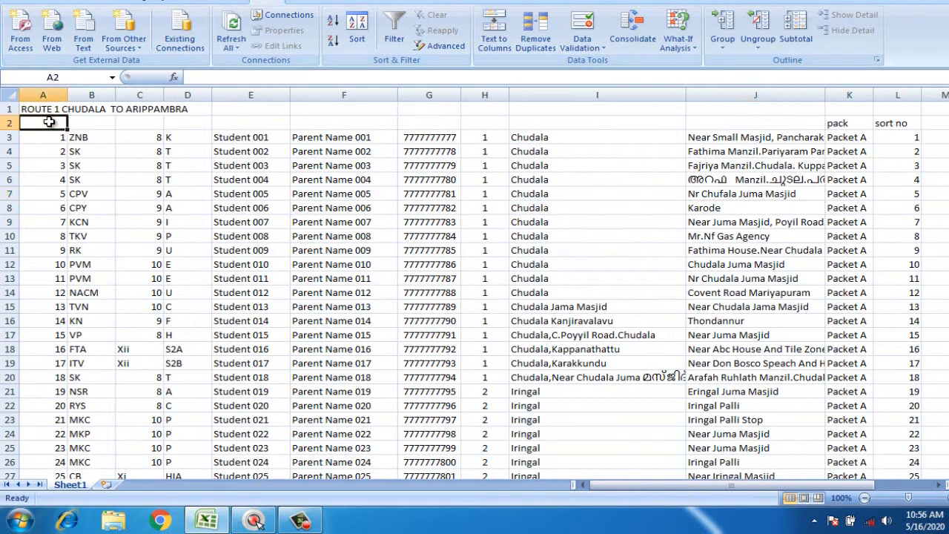
type("N")
type("l")
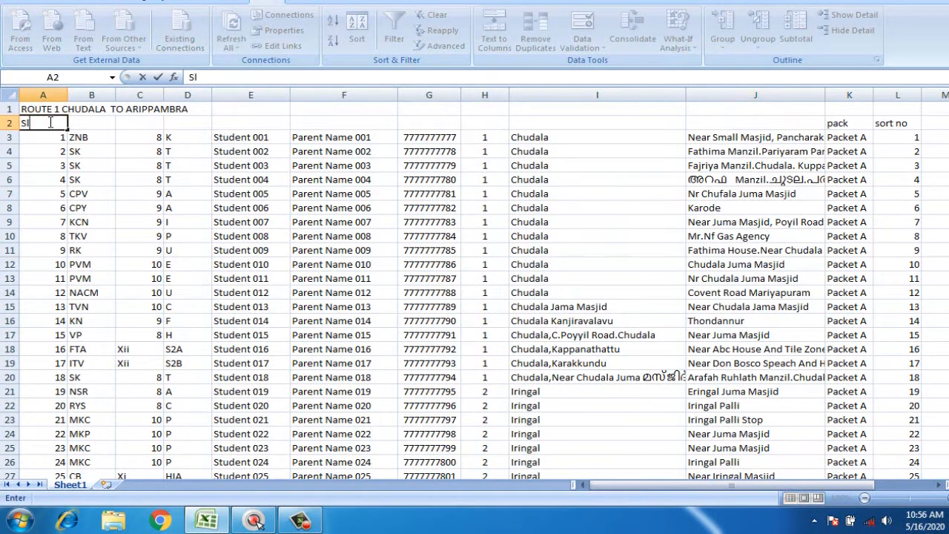
type("No")
key("Return")
key("Tab")
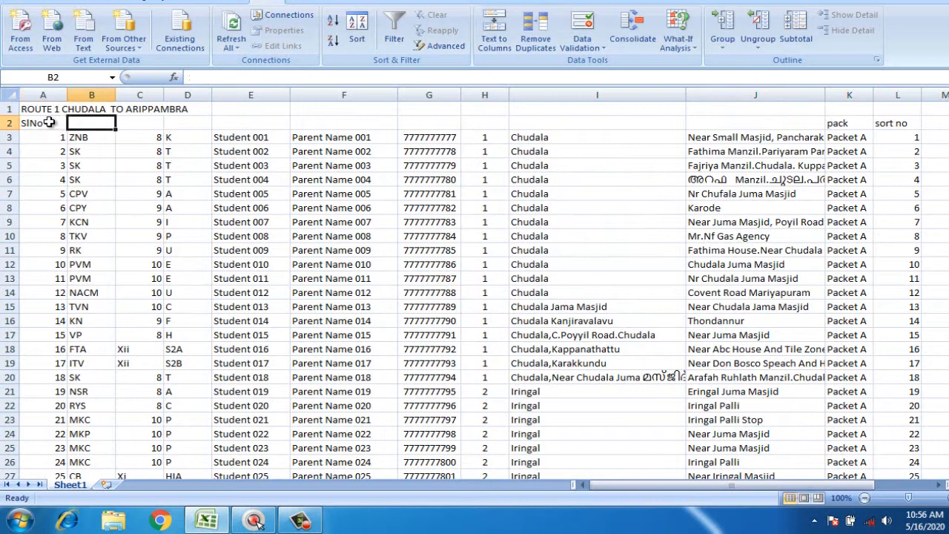
type("Code")
key("Tab")
type("Class")
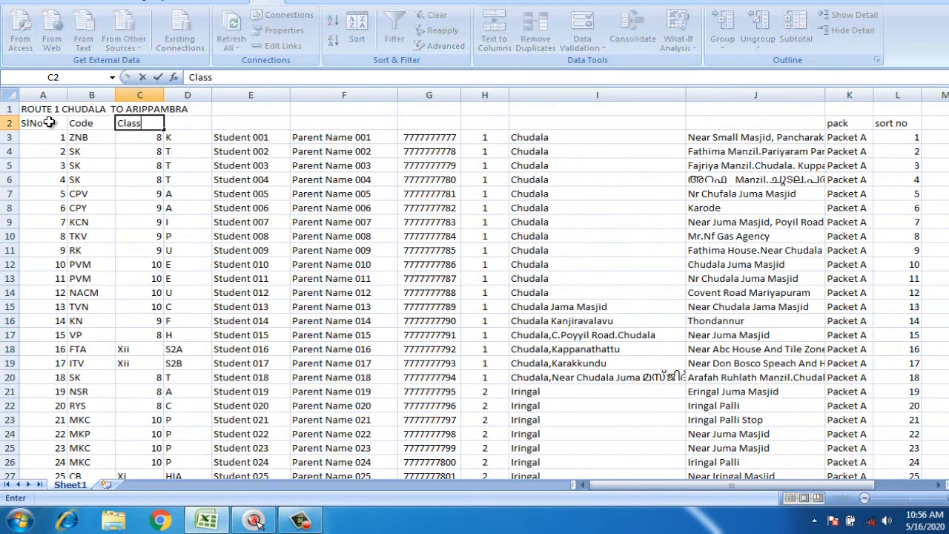
key("Tab")
type("Div")
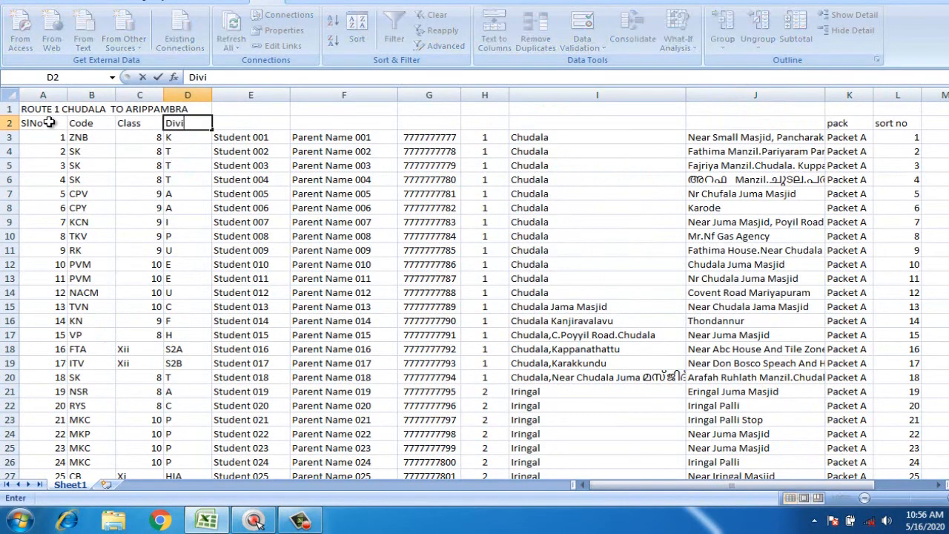
key("Tab")
Step: Enter the column headers St Name, Par Name and Mobile in cells E2 to G2
type("S")
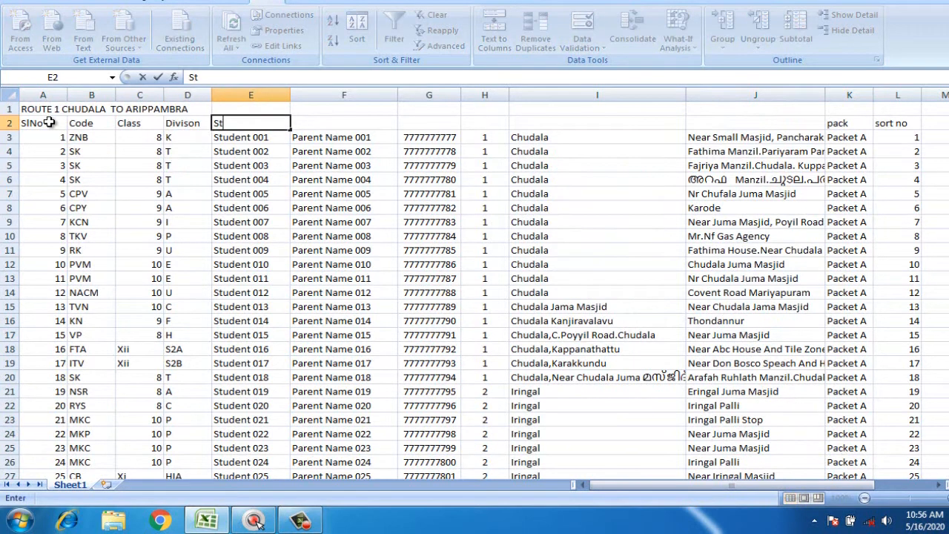
key("Tab")
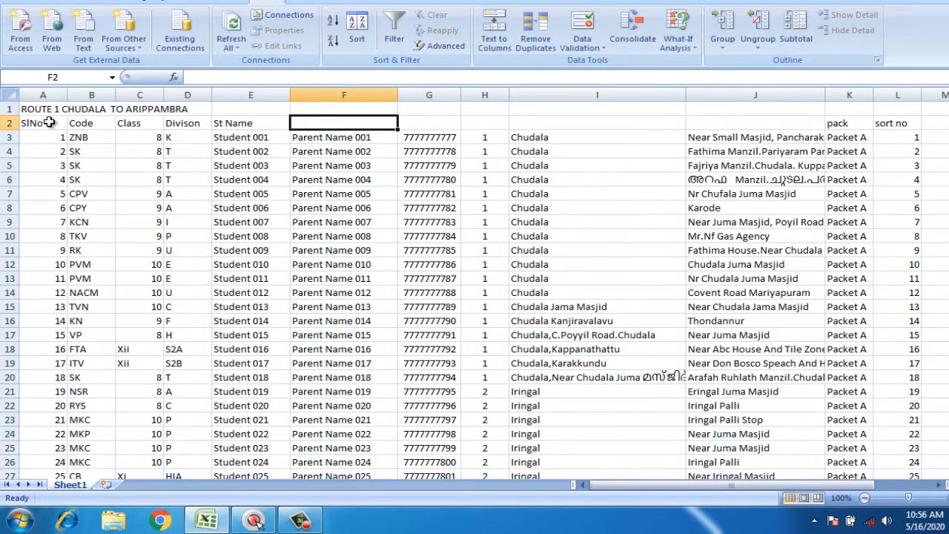
type("Par Name")
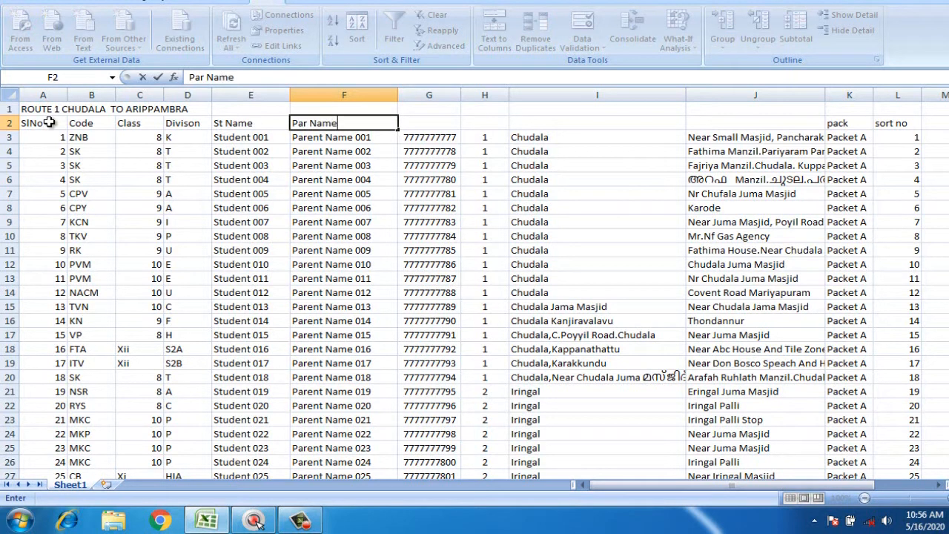
key("Tab")
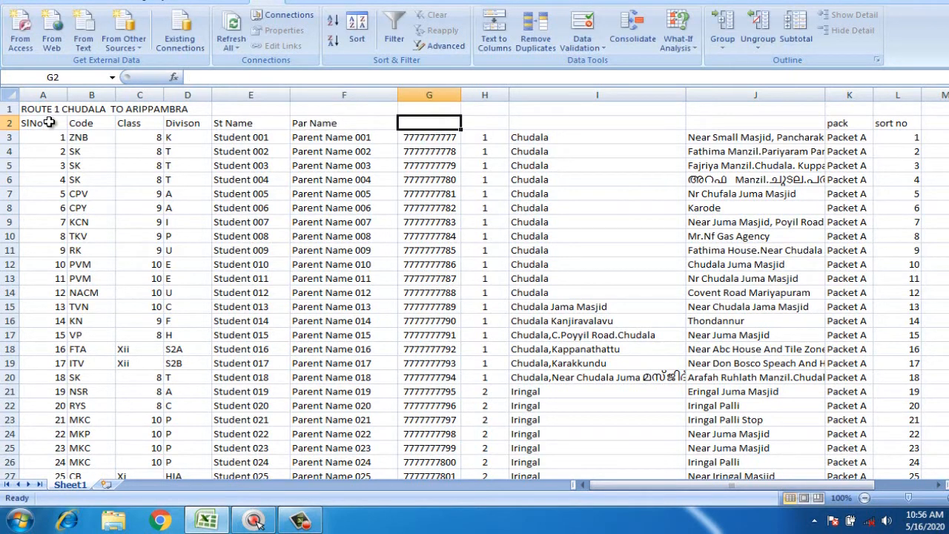
type("Mobile")
key("Tab")
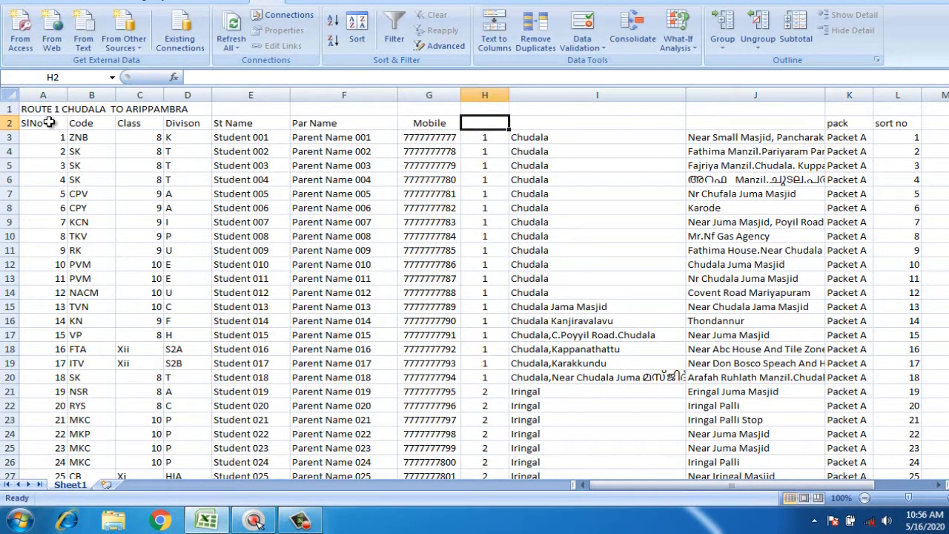
Step: Enter SubRouteNO as the header of the sub-route number column in H2
type("SubRou")
key("BackSpace")
key("BackSpace")
key("BackSpace")
type("0To")
key("BackSpace")
key("BackSpace")
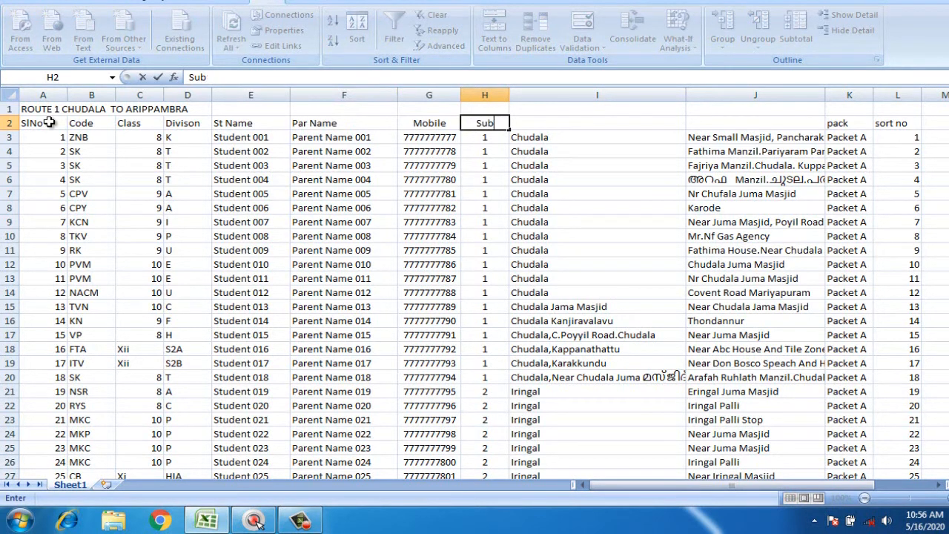
type("RouteNO")
key("Return")
Step: Enter SubRouteName as the header of the sub-route name column in I2
key("Up")
key("Right")
type("S")
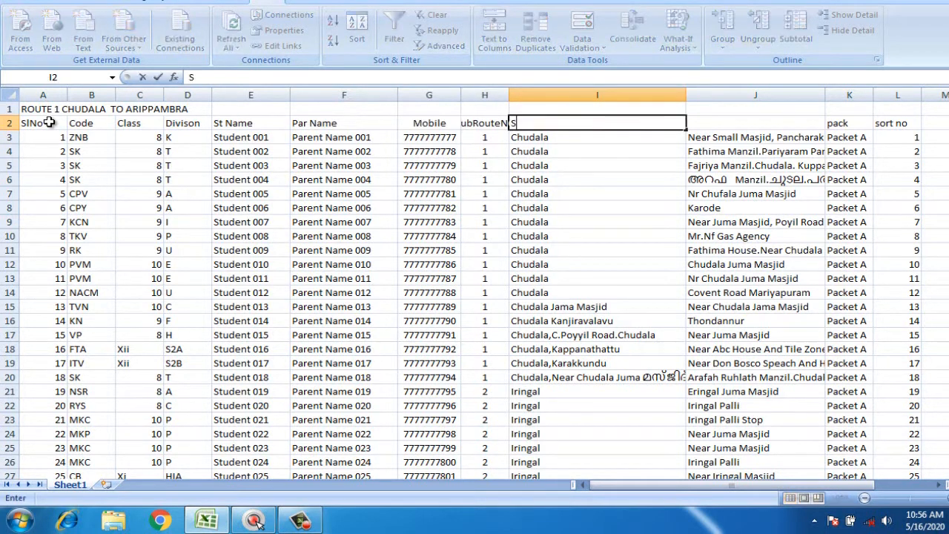
type("ubRouteN")
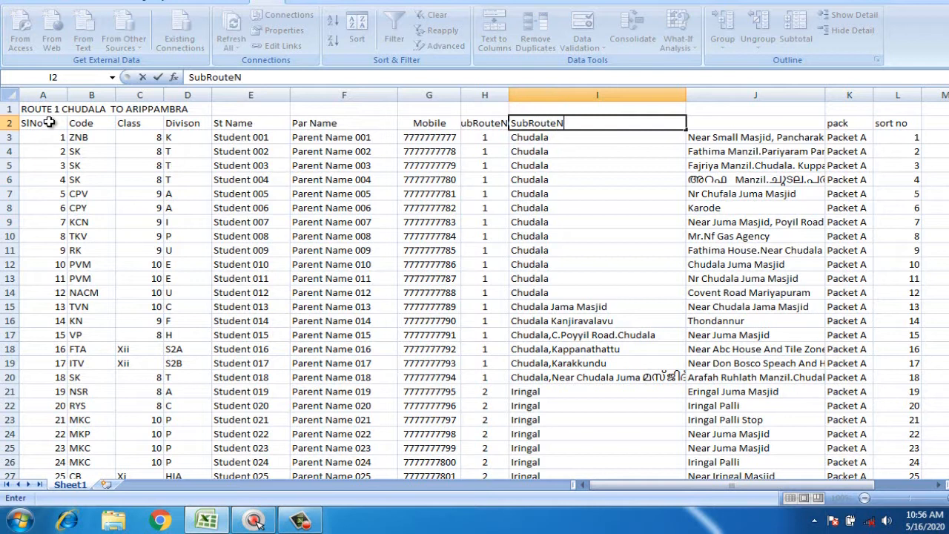
type("ame")
key("Right")
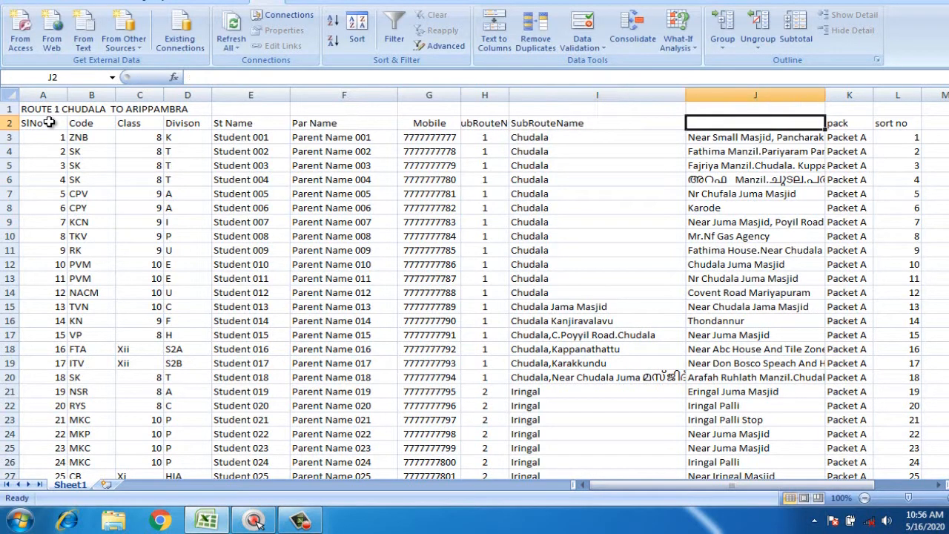
Step: Enter the header Place in J2 and replace the headers in K2 and L2 with Packet and Sort No
type("Place")
key("Return")
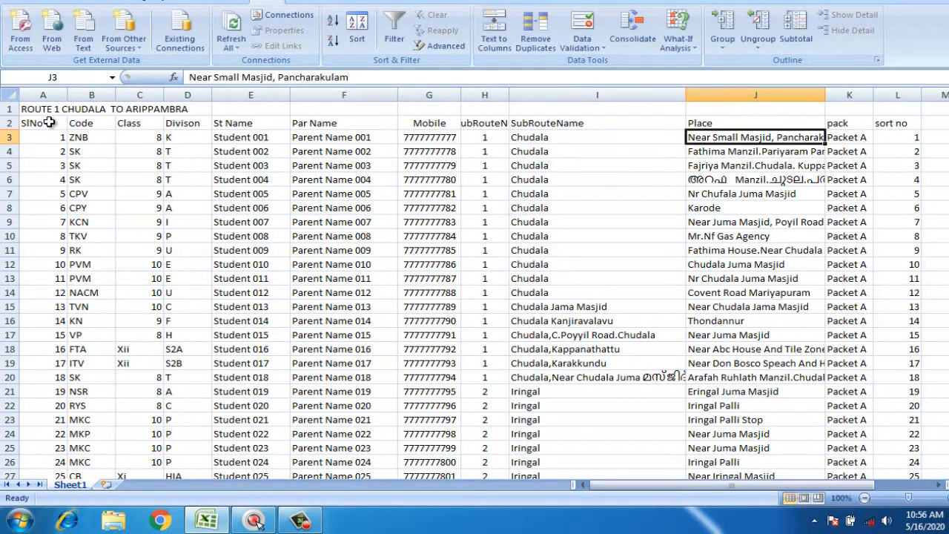
key("Up")
key("Right")
type("PAck")
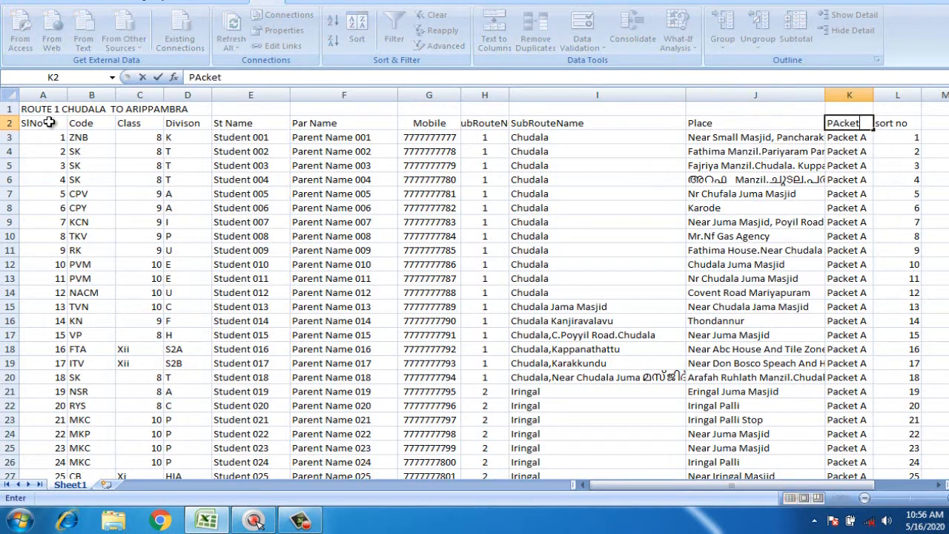
type("et")
key("Tab")
type("Sort N")
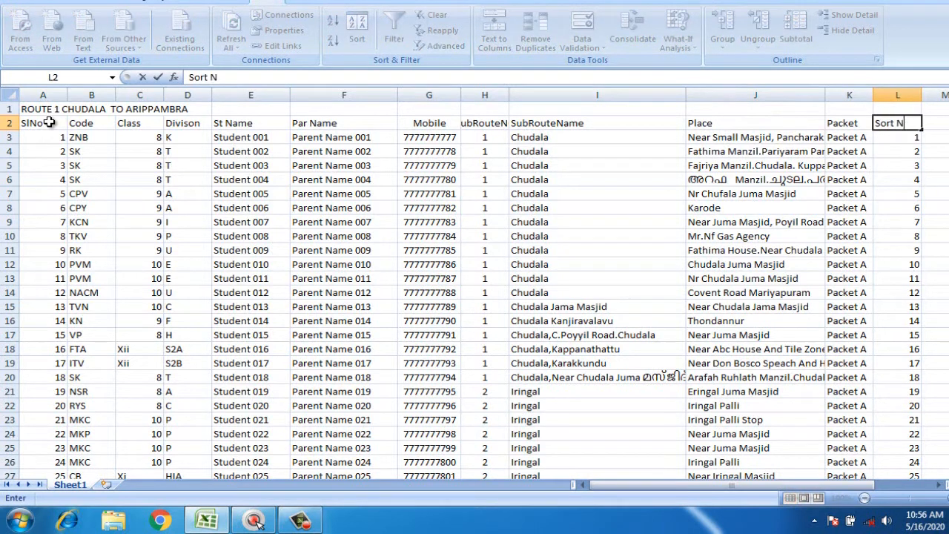
type("o")
key("Return")
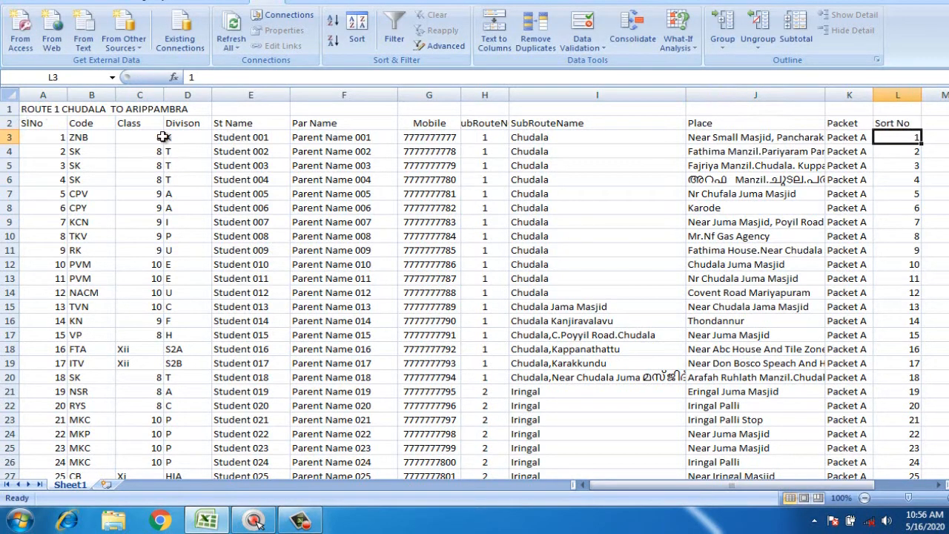
scroll(365, 272, "down", 20)
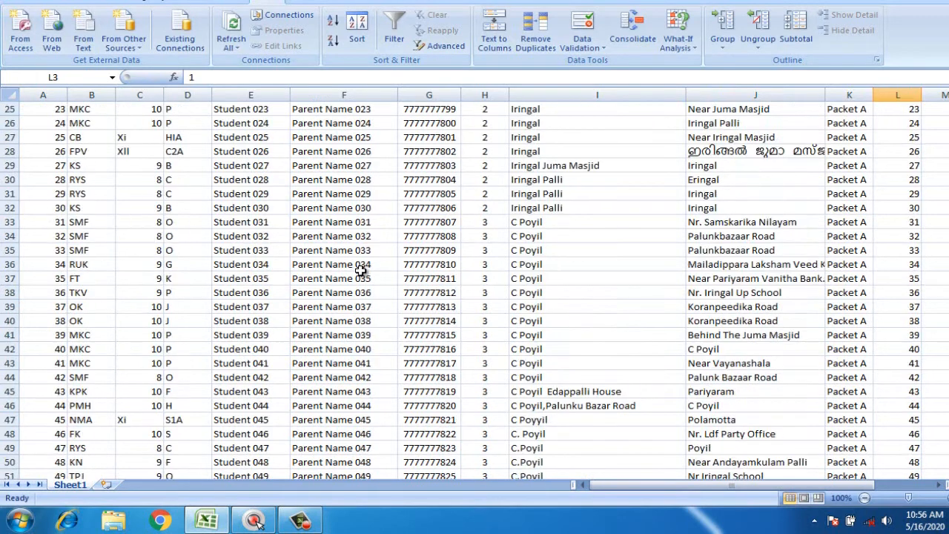
scroll(380, 195, "up", 3)
left_click_drag(415, 235, 424, 266)
scroll(381, 277, "up", 8)
scroll(367, 264, "up", 20)
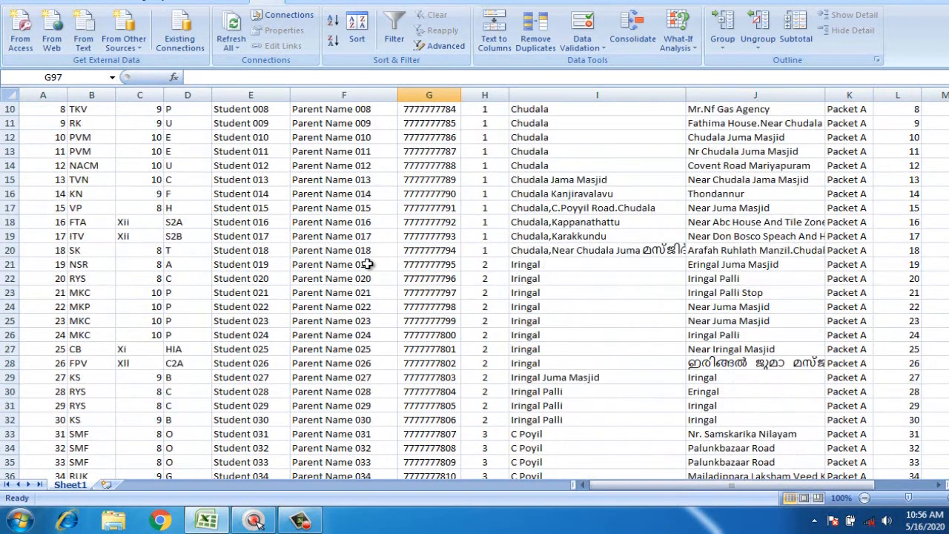
left_click(50, 109)
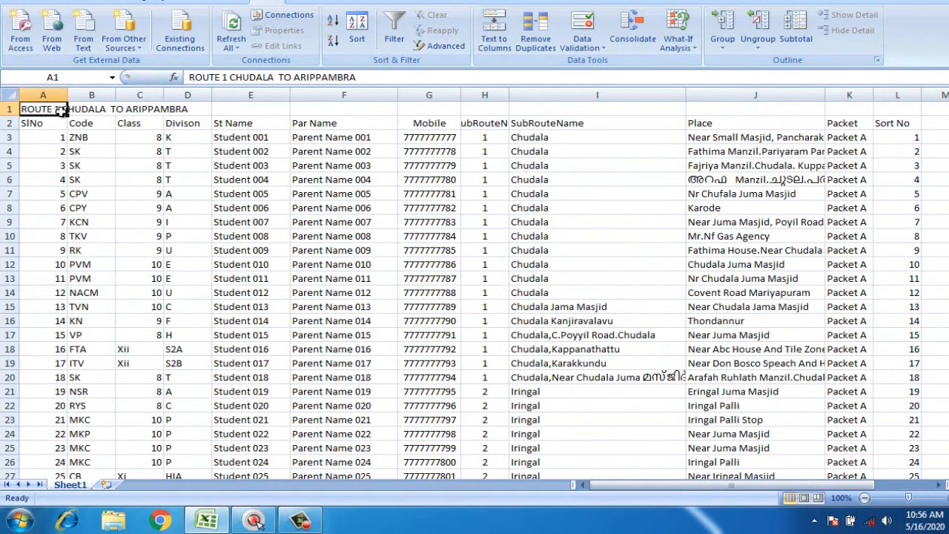
left_click_drag(49, 110, 49, 107)
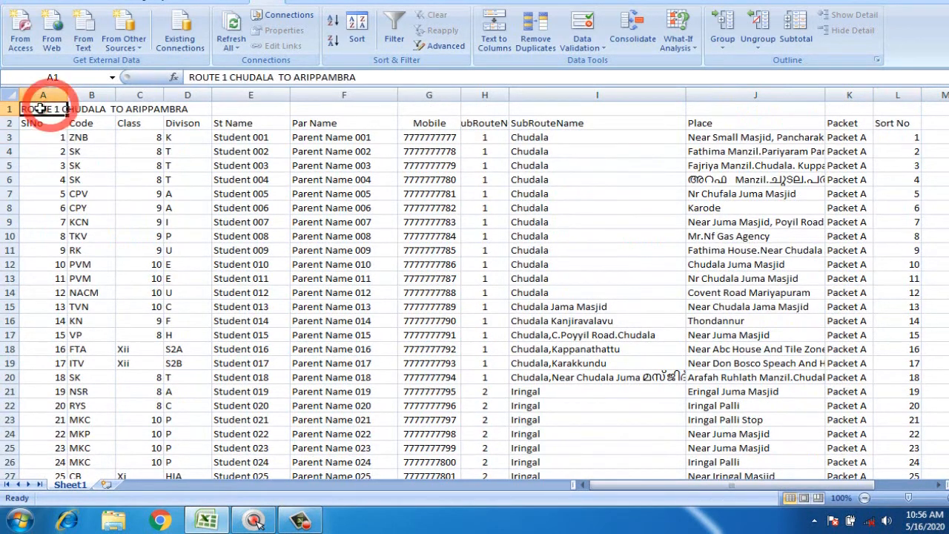
Step: Insert a blank column before the Code column and widen it enough to hold full route titles
left_click(95, 92)
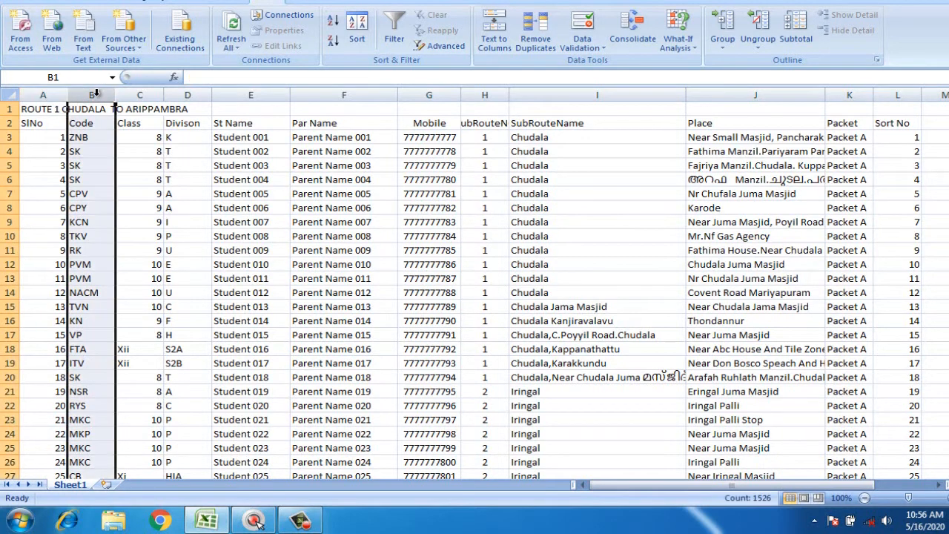
right_click(96, 103)
left_click(142, 174)
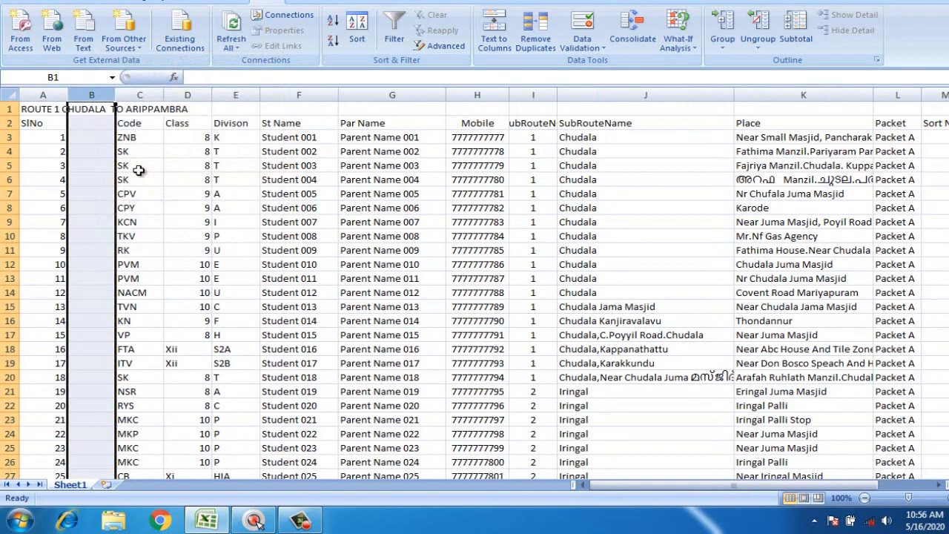
left_click_drag(115, 95, 323, 111)
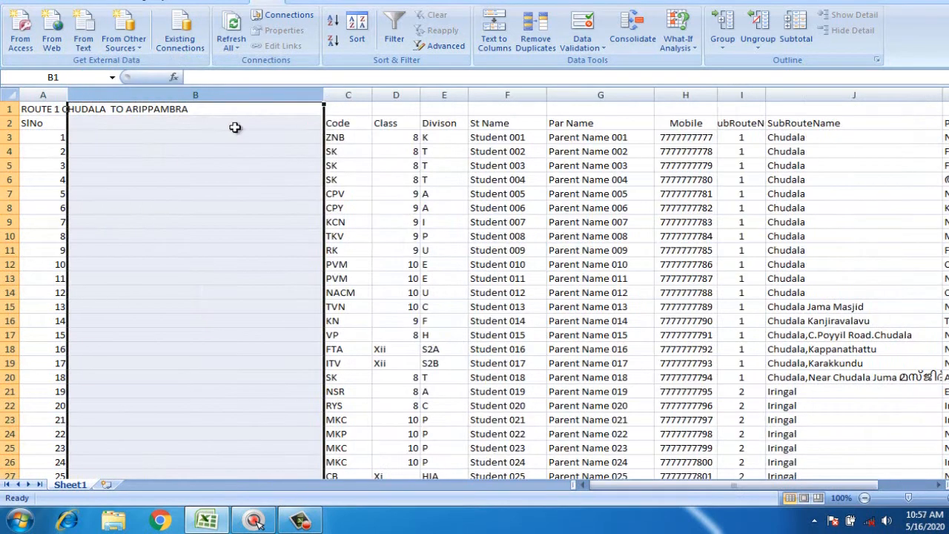
Step: Copy the route title from A1 into B3 and enter "Main route" as the header in B2
left_click(48, 110)
key("ctrl+c")
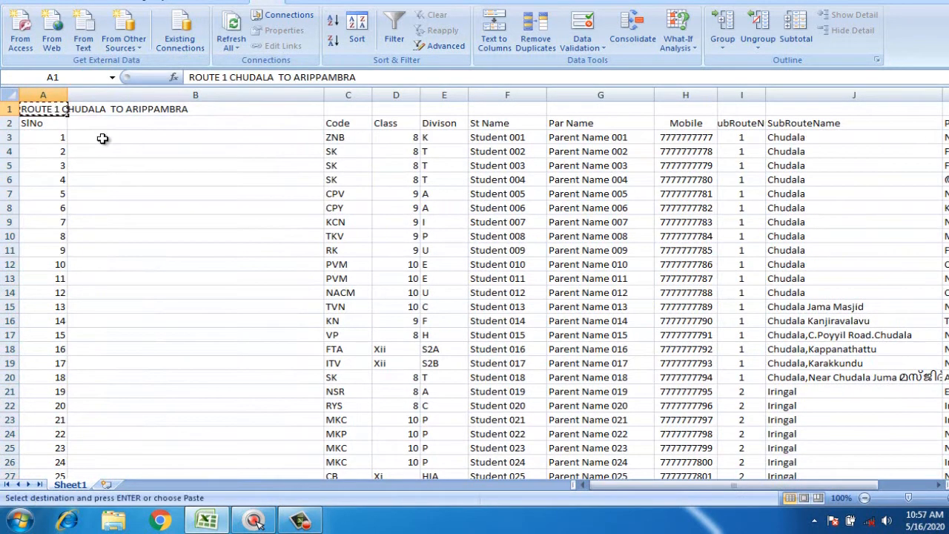
left_click(145, 138)
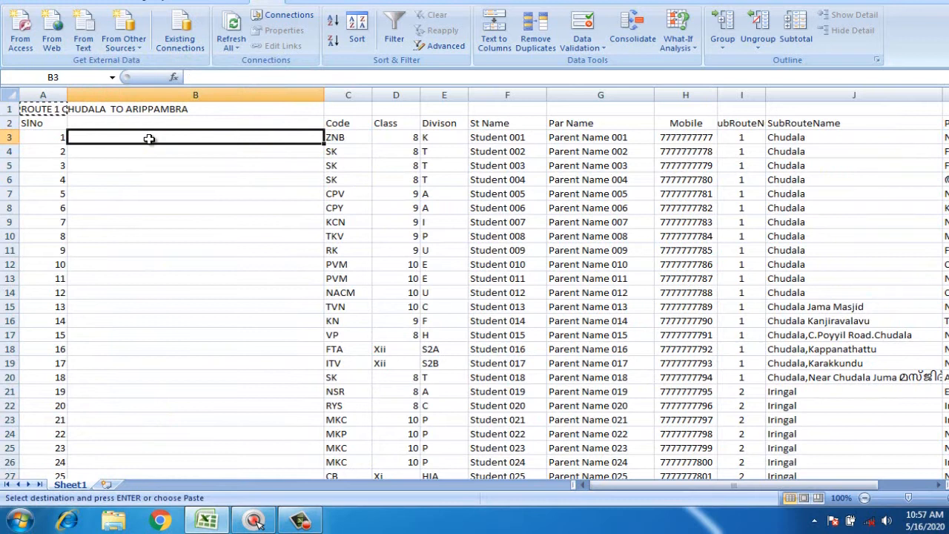
key("Return")
left_click(152, 123)
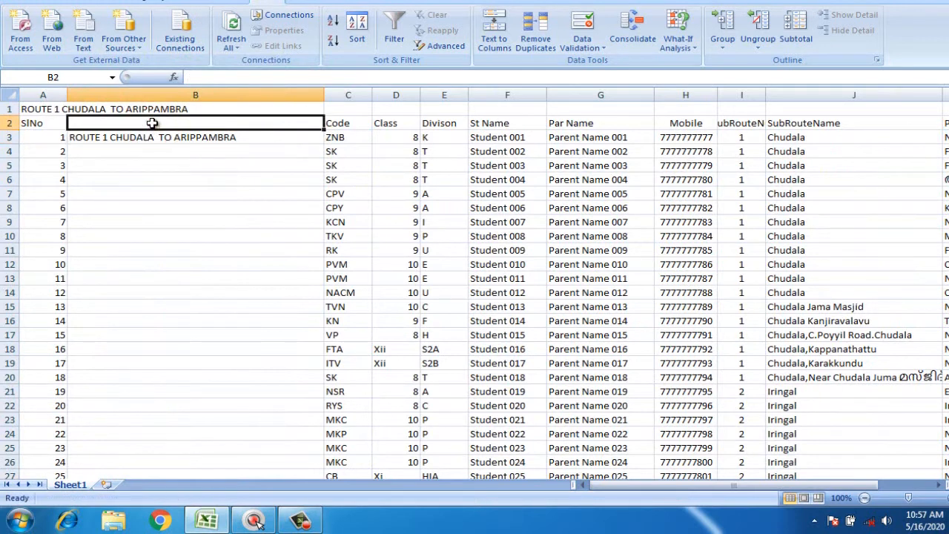
type("Main route")
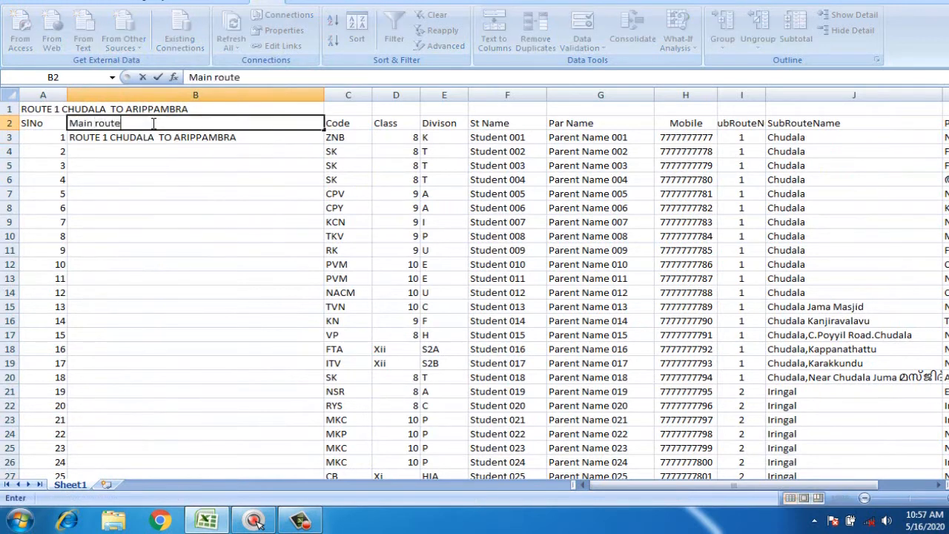
key("Return")
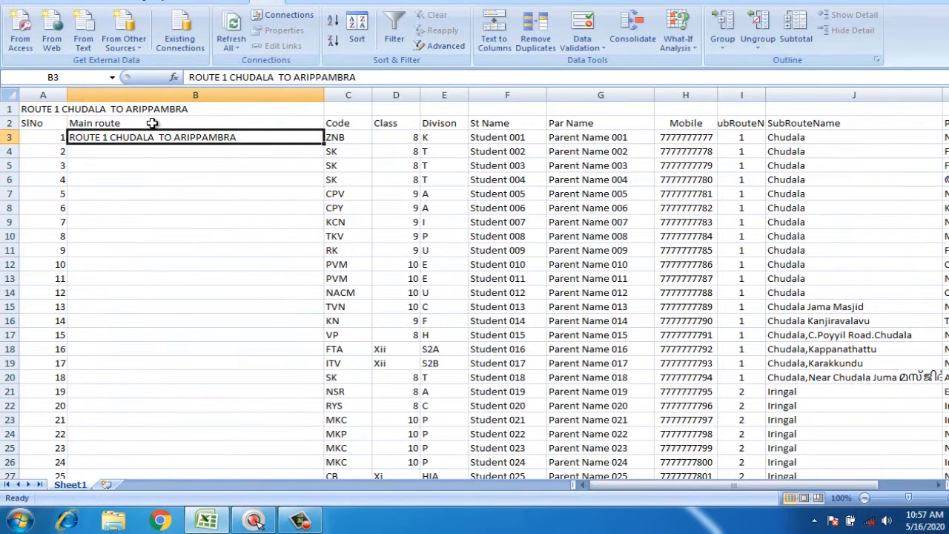
Step: Fill the Route 1 title down column B for all its student rows to row 96, clearing the surplus copy in B97
double_click(324, 146)
scroll(212, 300, "down", 20)
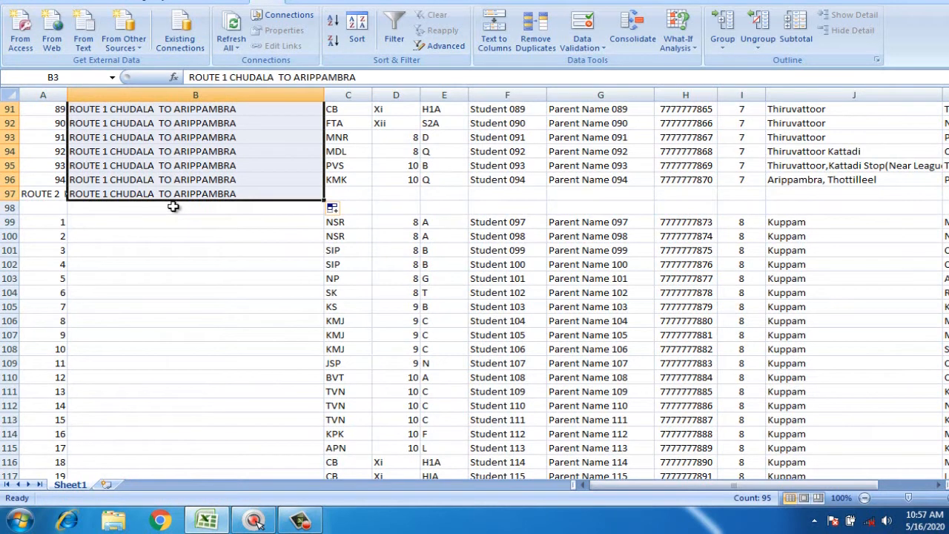
left_click(46, 195)
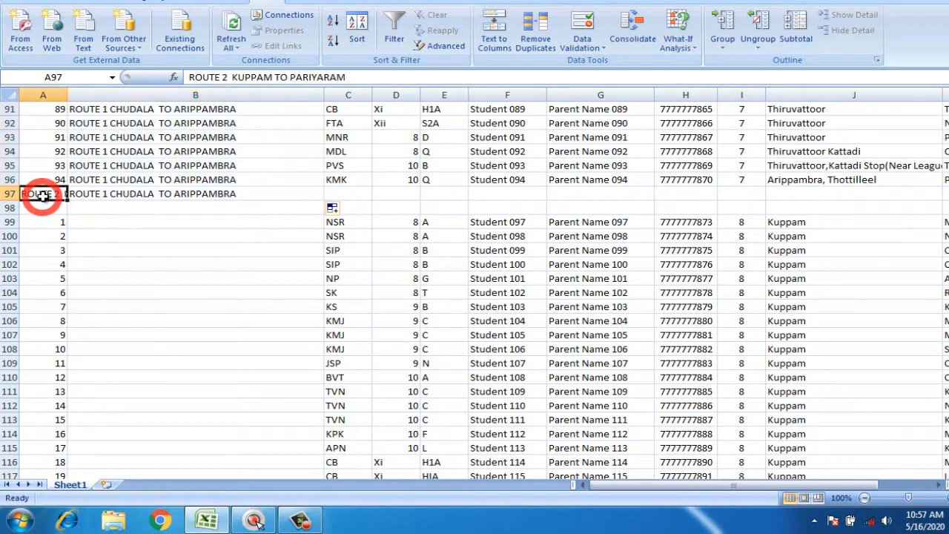
left_click(137, 193)
key("Delete")
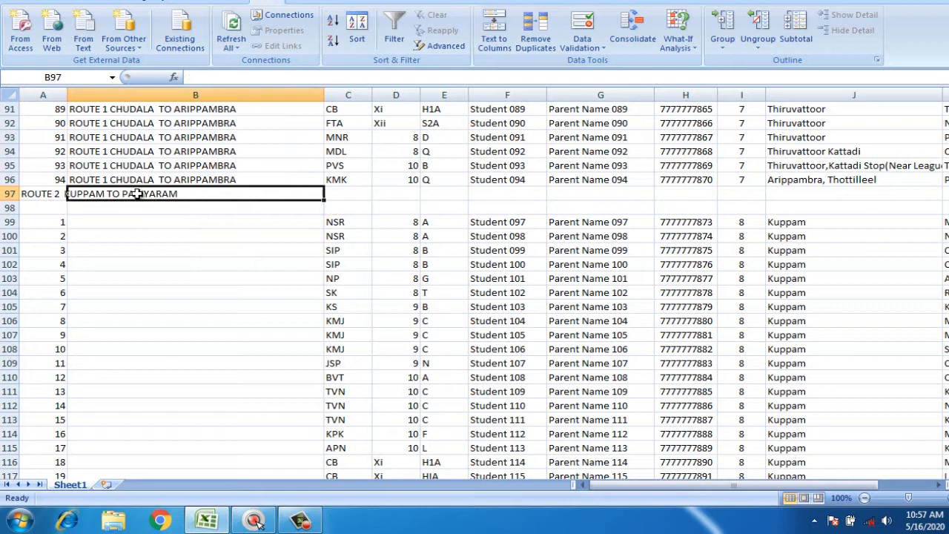
Step: Copy the title "ROUTE 2 KUPPAM TO PARIYARAM" from A97 into B99, the first student row of that route
key("Left")
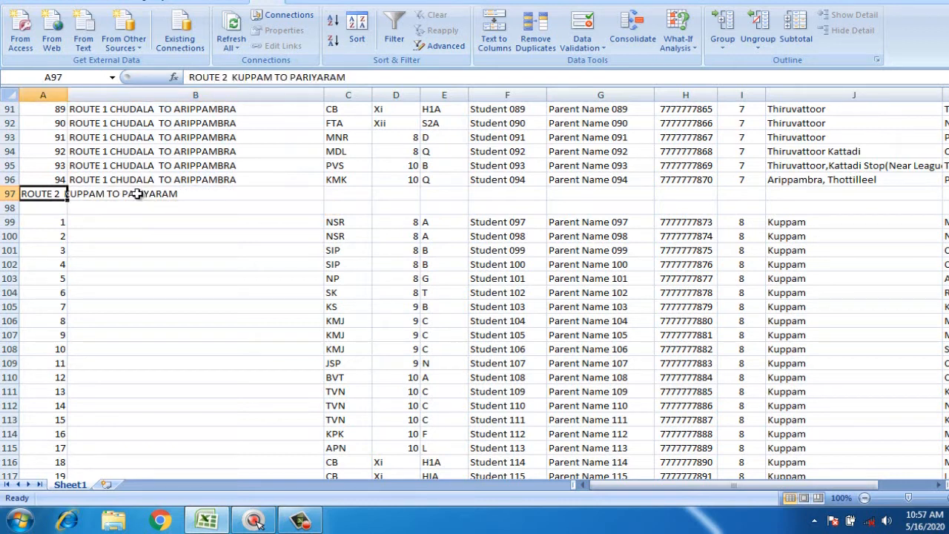
key("ctrl+c")
key("Right")
key("Down")
key("Down")
key("Return")
key("Up")
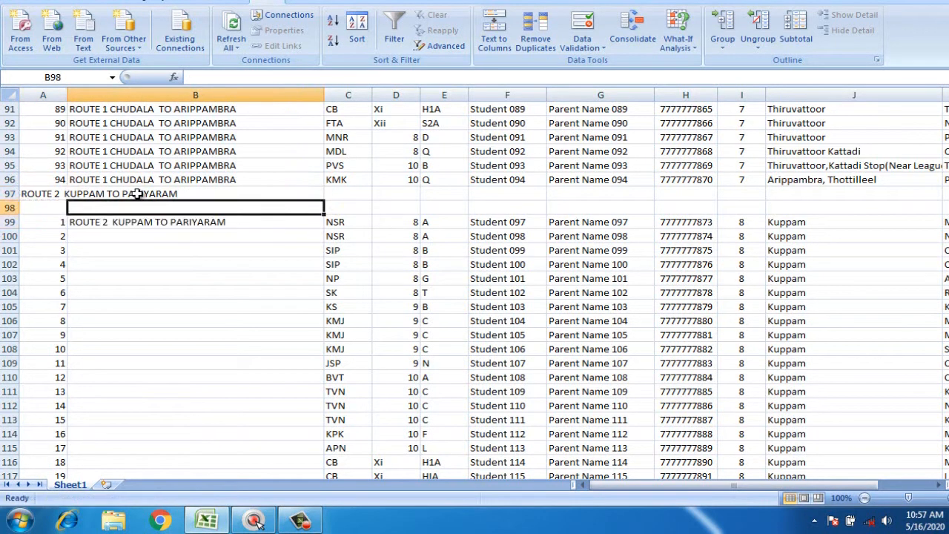
Step: Clear the original Route 2 title from cell A97
key("Left")
key("Up")
key("Delete")
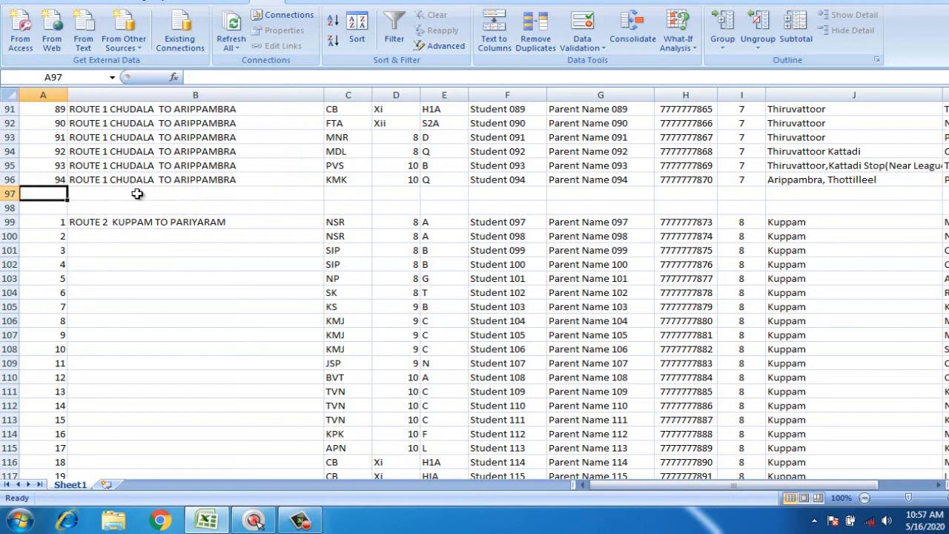
Step: Fill the Route 2 title from B99 down column B to row 170, just above the rows without serial numbers
left_click(180, 221)
scroll(296, 285, "down", 3)
scroll(295, 283, "down", 20)
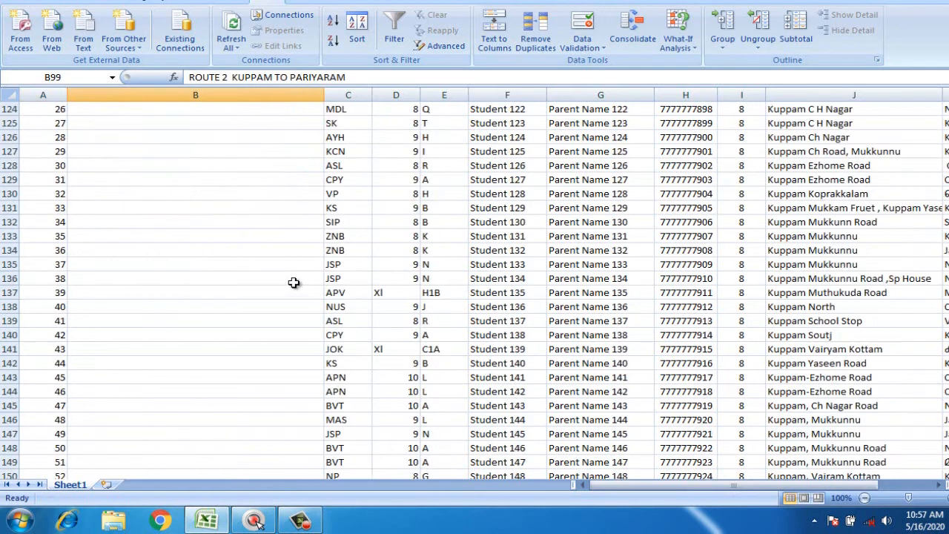
left_click(197, 210)
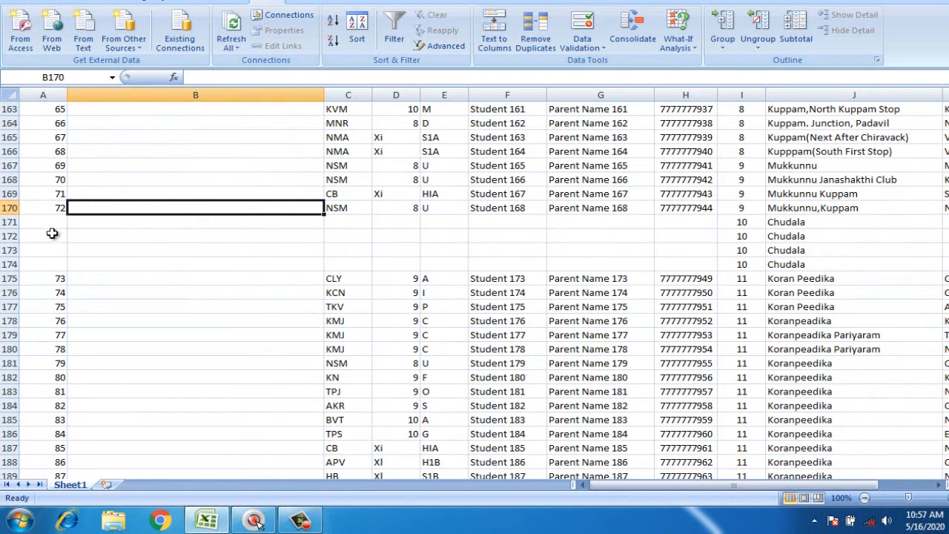
left_click(50, 210)
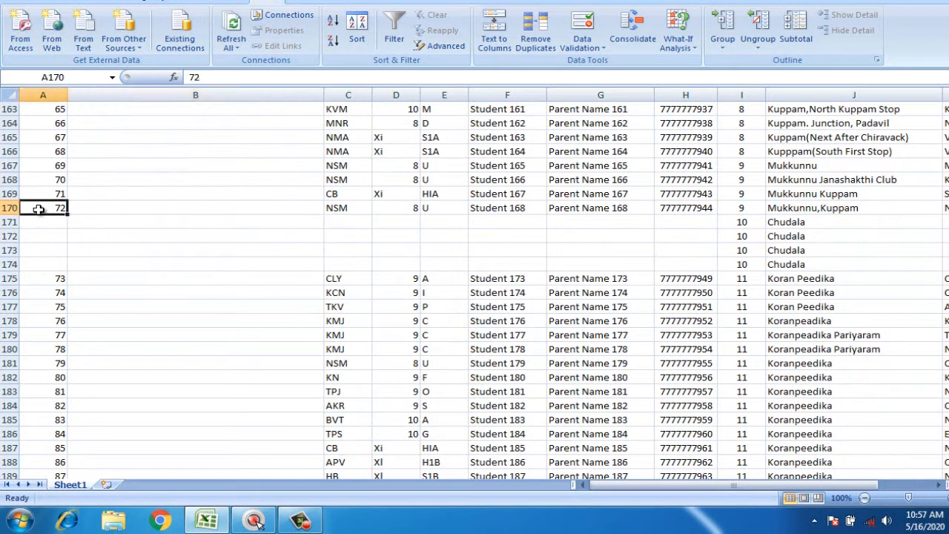
left_click(49, 239)
scroll(186, 220, "up", 20)
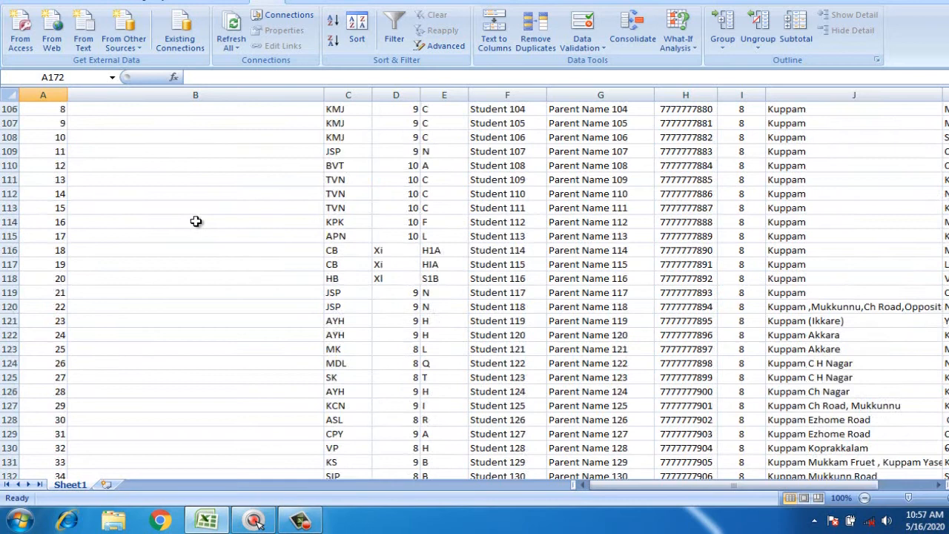
left_click(223, 309)
left_click_drag(324, 316, 227, 312)
scroll(192, 267, "down", 6)
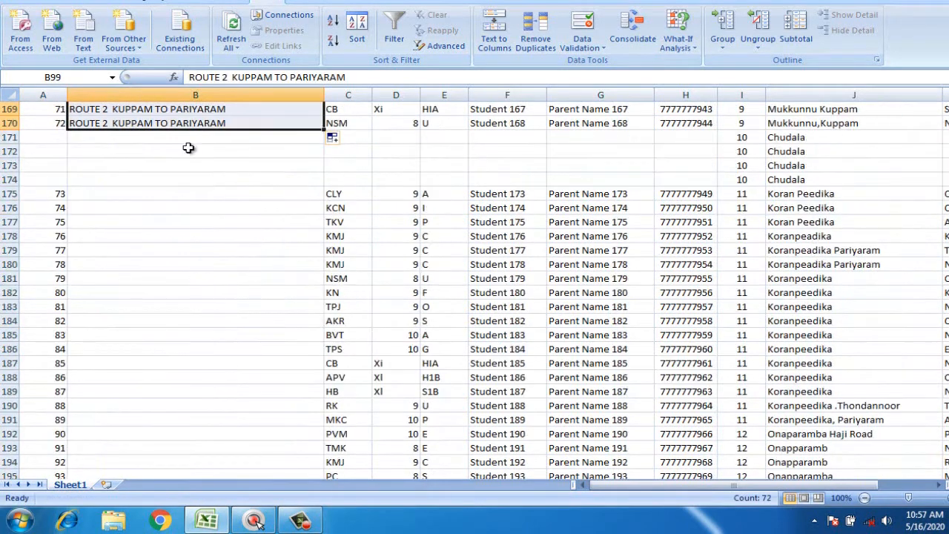
Step: Extend the Route 2 title through blank rows 171 to 174 and on down column B to row 207
left_click(146, 176)
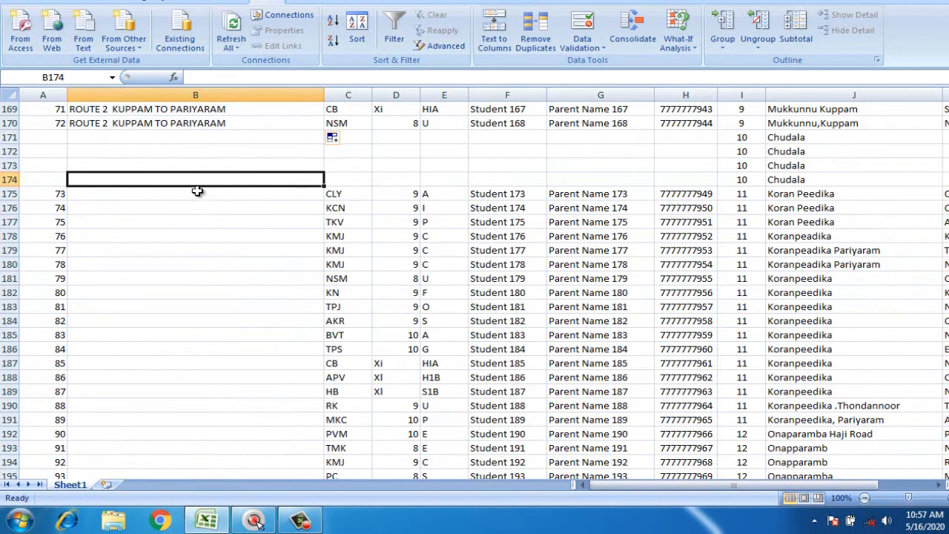
left_click_drag(743, 111, 746, 182)
left_click(252, 124)
left_click_drag(324, 130, 308, 196)
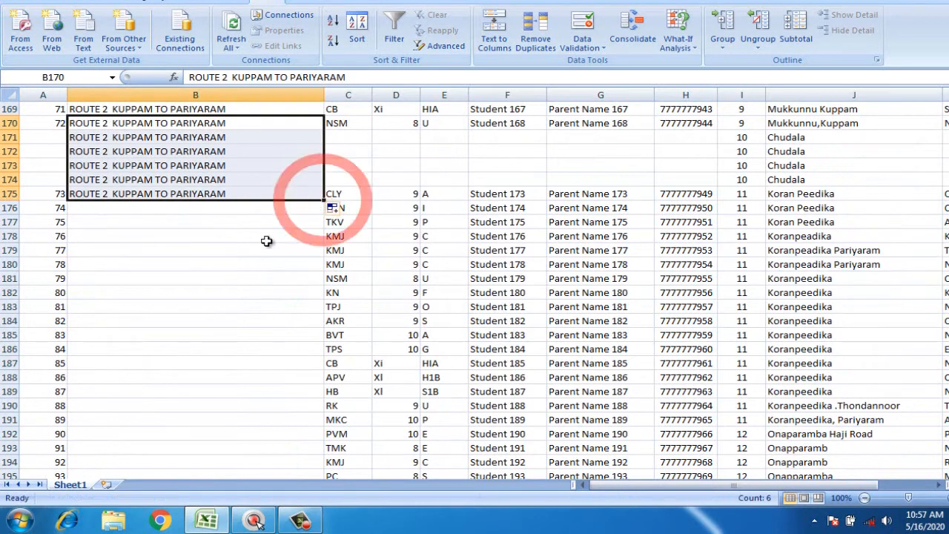
left_click(308, 197)
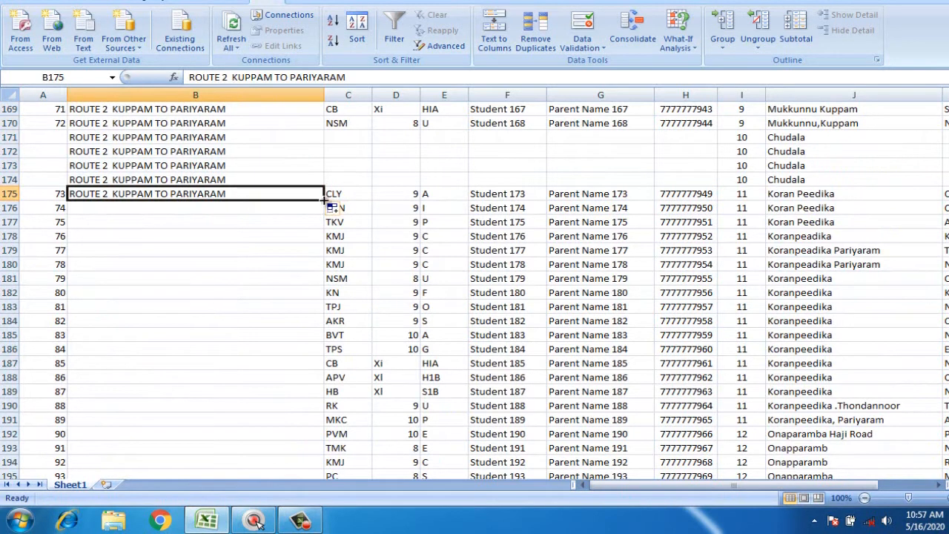
double_click(324, 201)
scroll(265, 250, "down", 9)
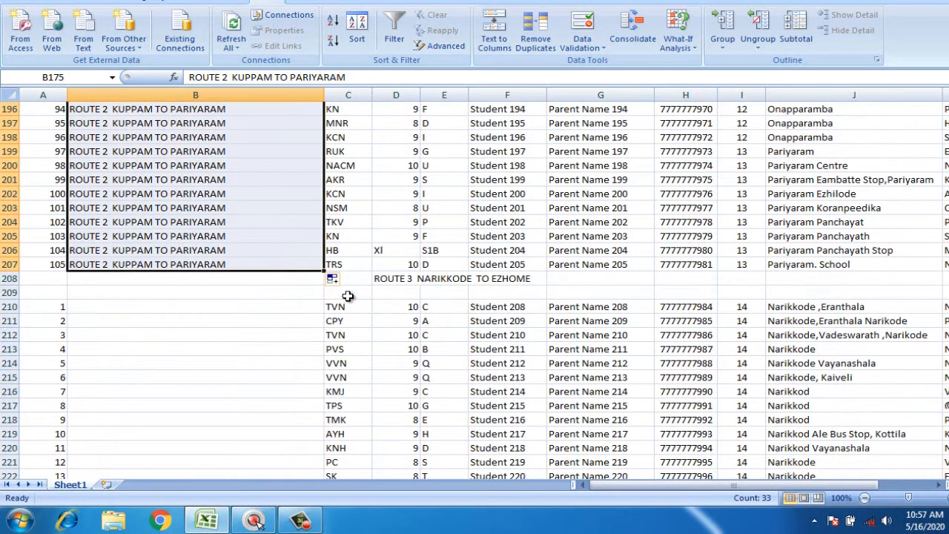
Step: Copy the title "ROUTE 3 NARIKKODE TO EZHOME" from D208 into B208 and clear the original in D208
left_click(384, 285)
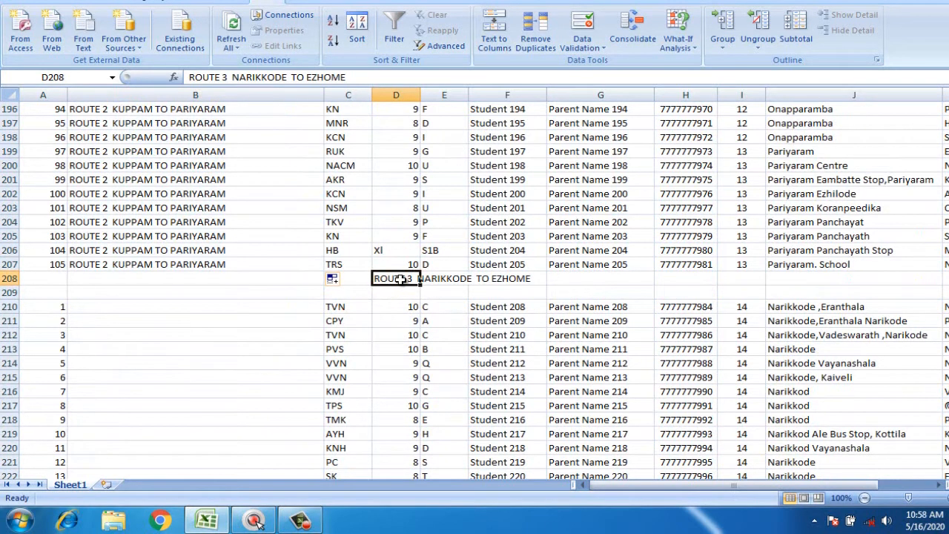
key("ctrl+c")
key("Left")
key("Left")
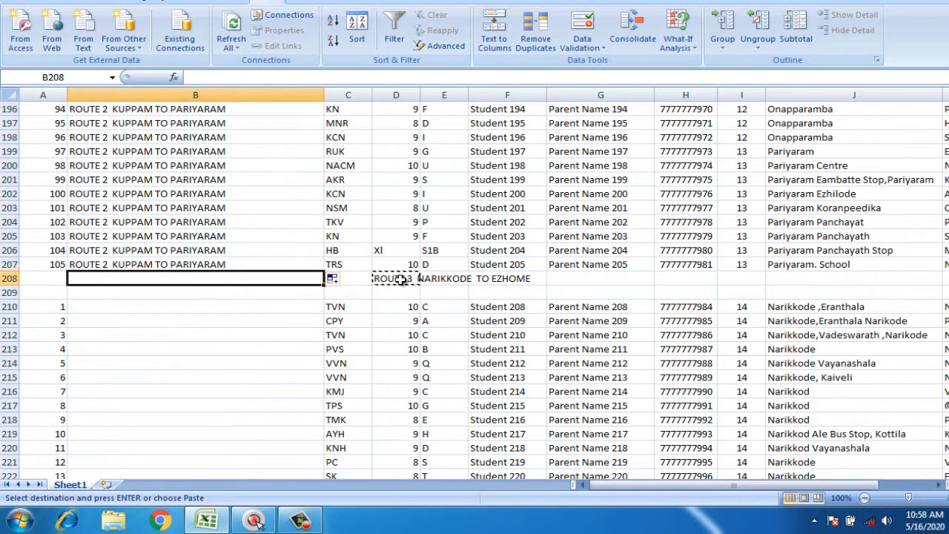
key("Return")
left_click(401, 279)
key("Delete")
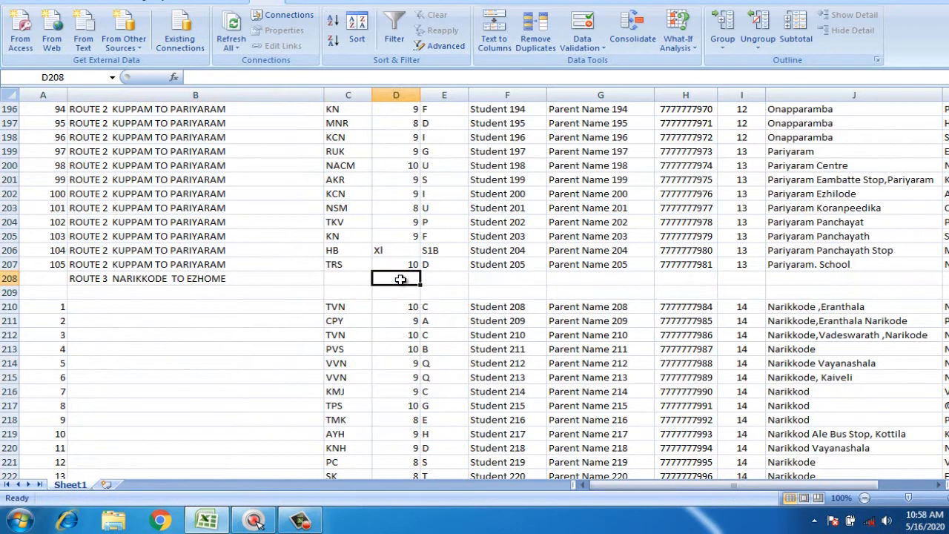
Step: Fill the Route 3 title from B208 down column B through all its student rows to row 280
left_click(272, 278)
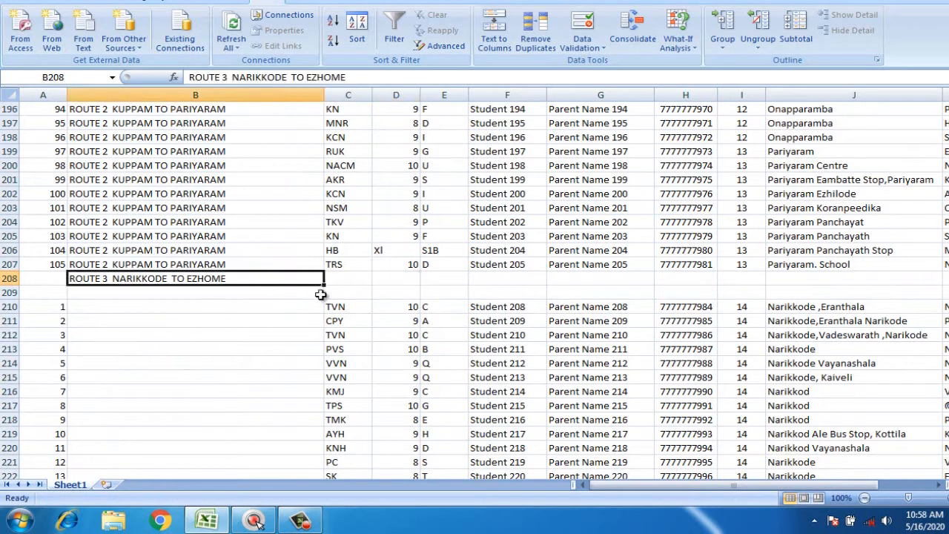
left_click_drag(324, 287, 324, 299)
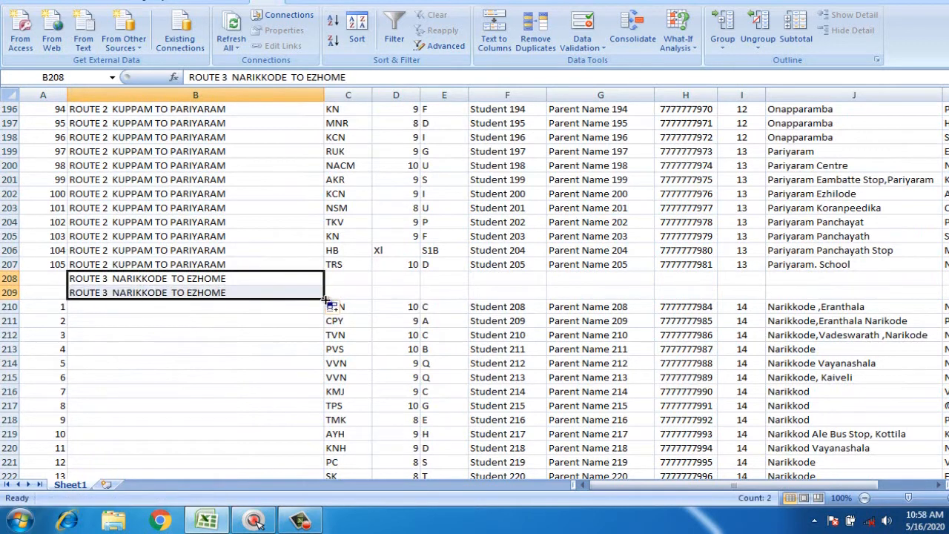
left_click(324, 299)
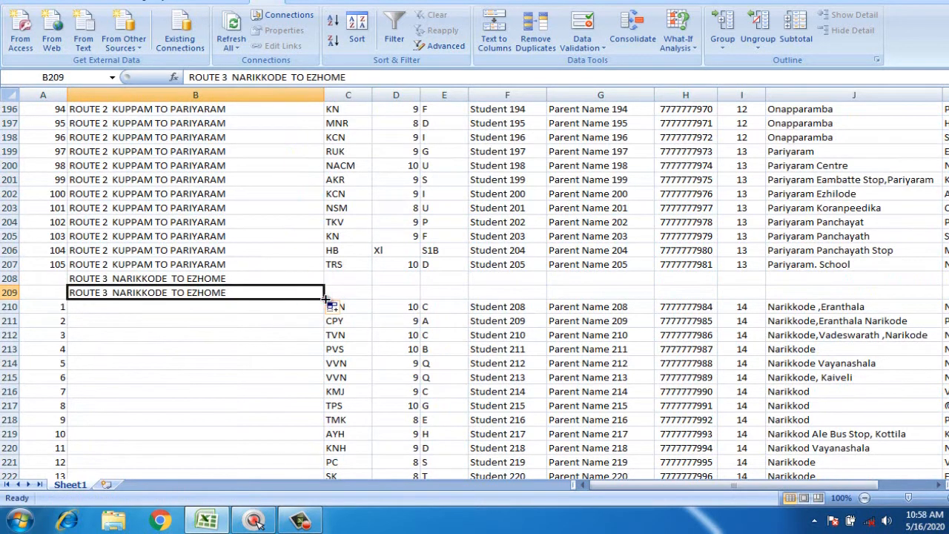
mouse_move(324, 299)
left_mouse_down()
mouse_move(328, 309)
mouse_move(315, 311)
left_mouse_up()
left_click(321, 314)
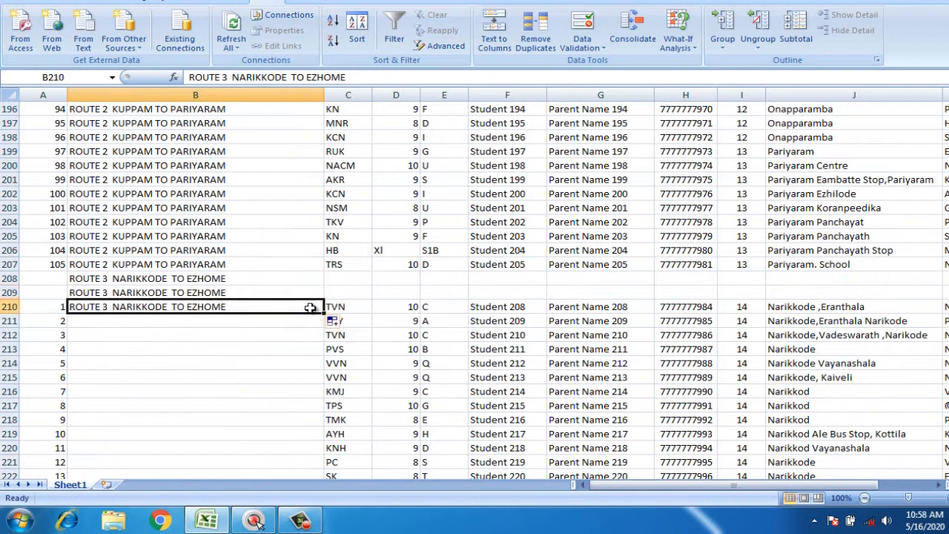
double_click(320, 314)
scroll(188, 307, "down", 20)
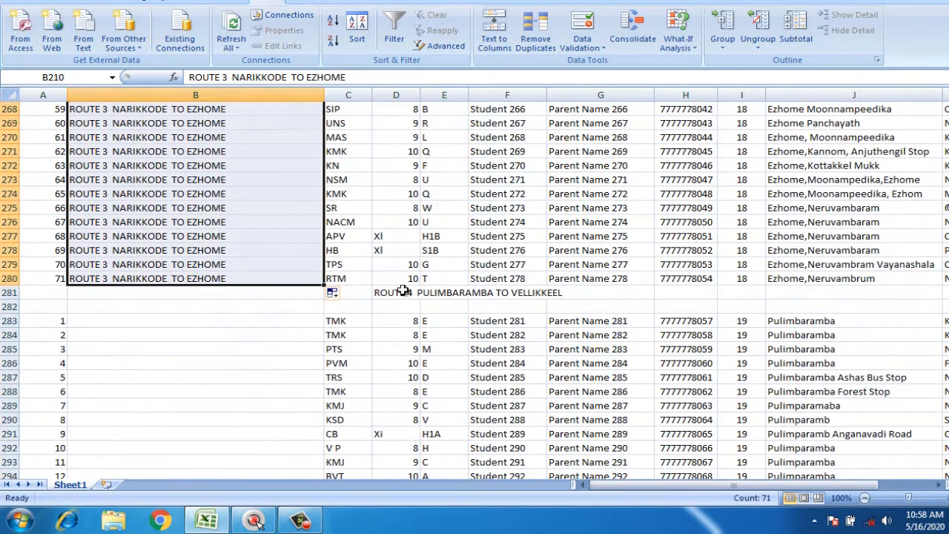
Step: Copy the title "ROUTE 4 PULIMBARAMBA TO VELLIKKEEL" from D281 into cells B281 to B284
left_click(398, 293)
key("ctrl+c")
key("Left")
key("Left")
key("ctrl+v")
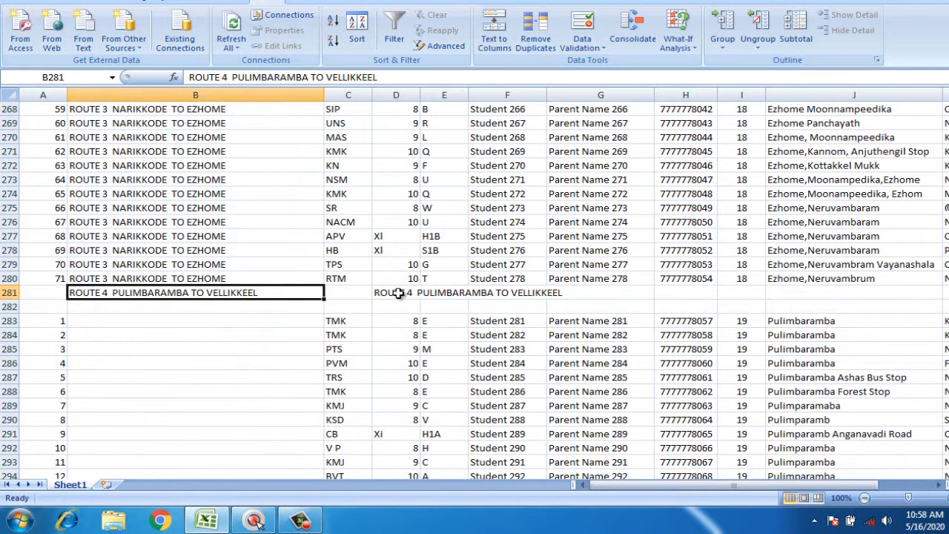
key("shift+Down")
key("shift+Down")
key("shift+Down")
key("Return")
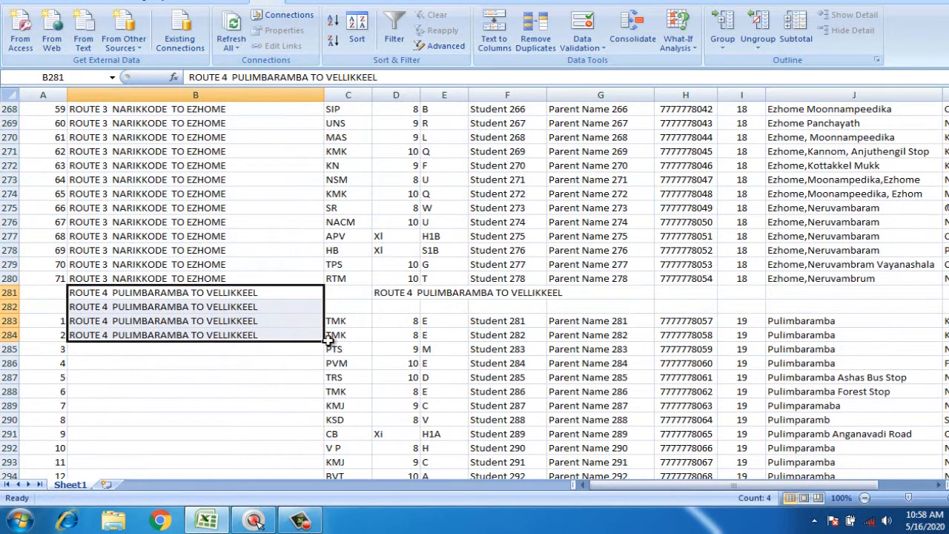
Step: Fill the Route 4 title from B284 down column B to row 431 and clear the original in D281
left_click(297, 335)
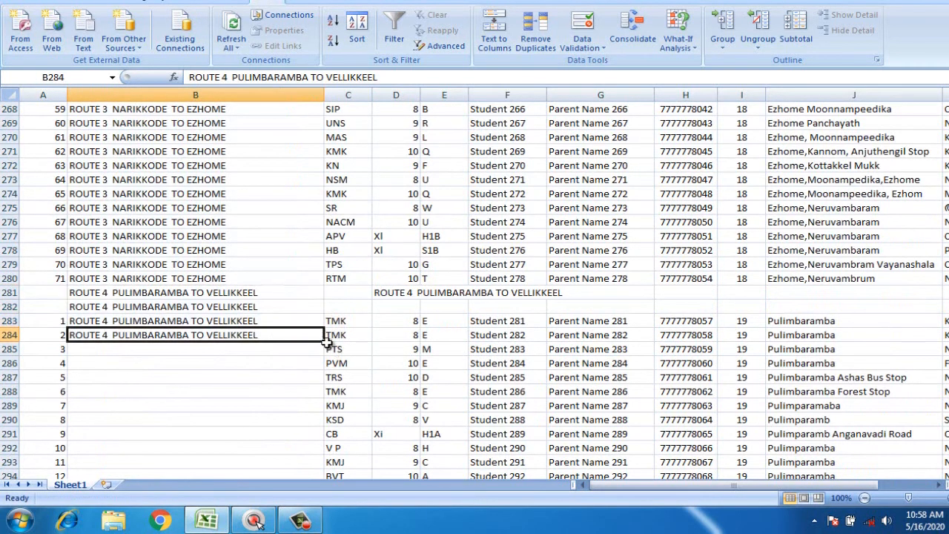
left_click_drag(324, 342, 325, 474)
left_click(395, 293)
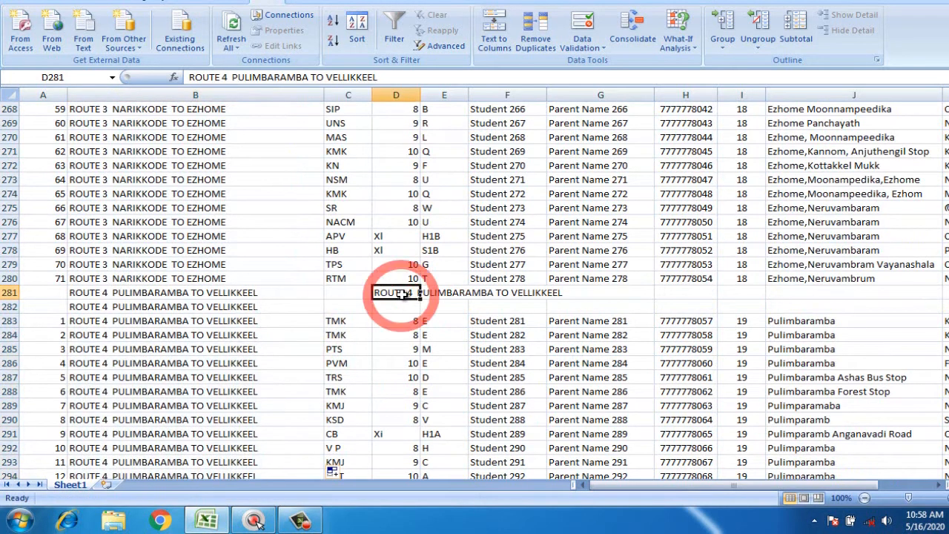
key("Delete")
scroll(220, 351, "down", 20)
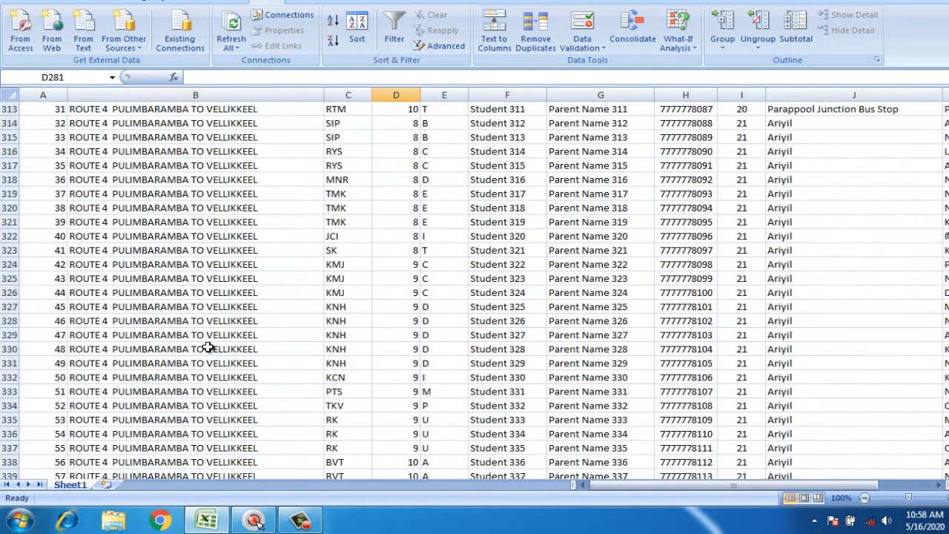
scroll(219, 351, "down", 12)
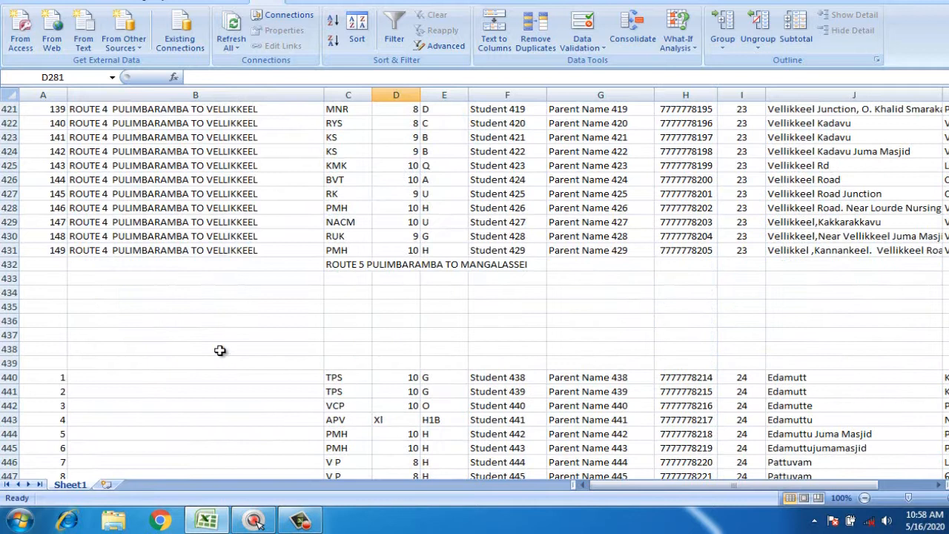
Step: Move the title "ROUTE 5 PULIMBARAMBA TO MANGALASSEI" from C432 to B432 and fill it down to B440, the route's first student row
left_click(347, 269)
key("ctrl+x")
key("Left")
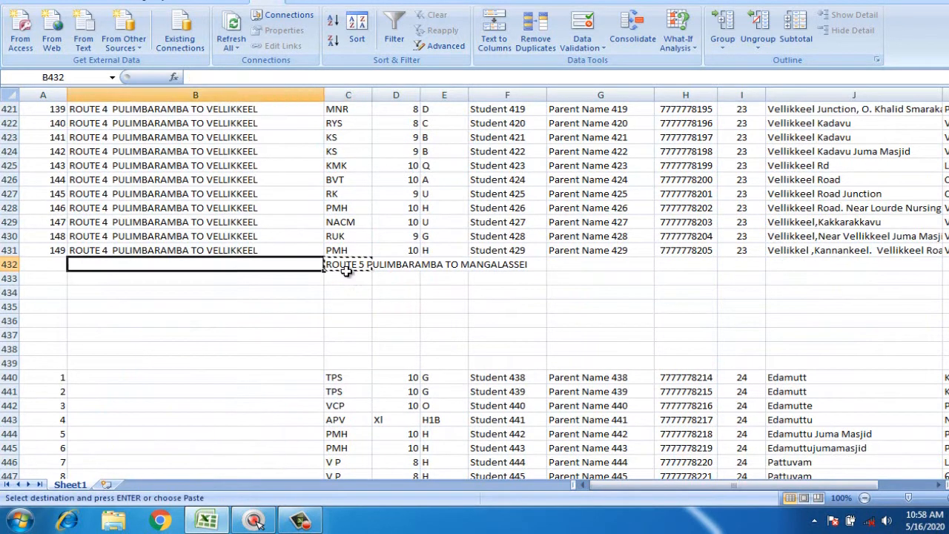
key("ctrl+v")
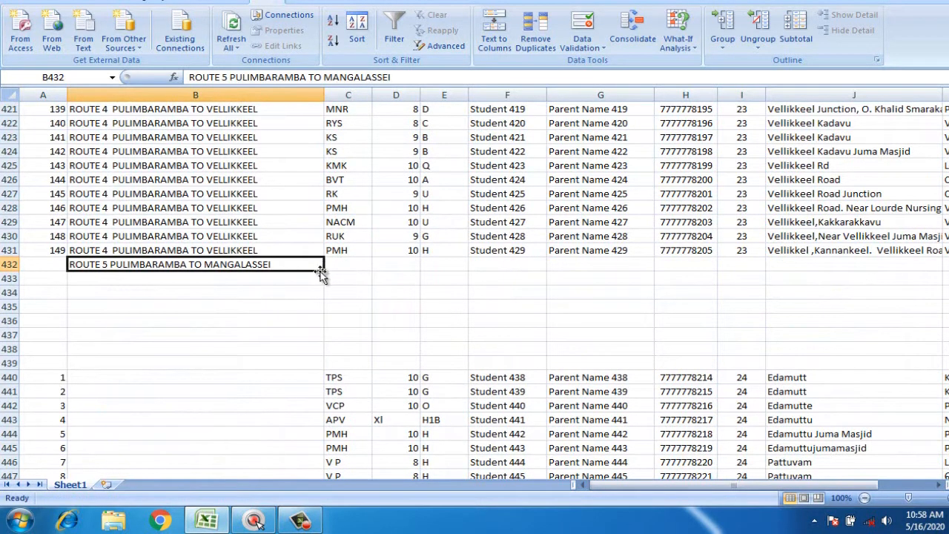
left_click_drag(324, 270, 310, 368)
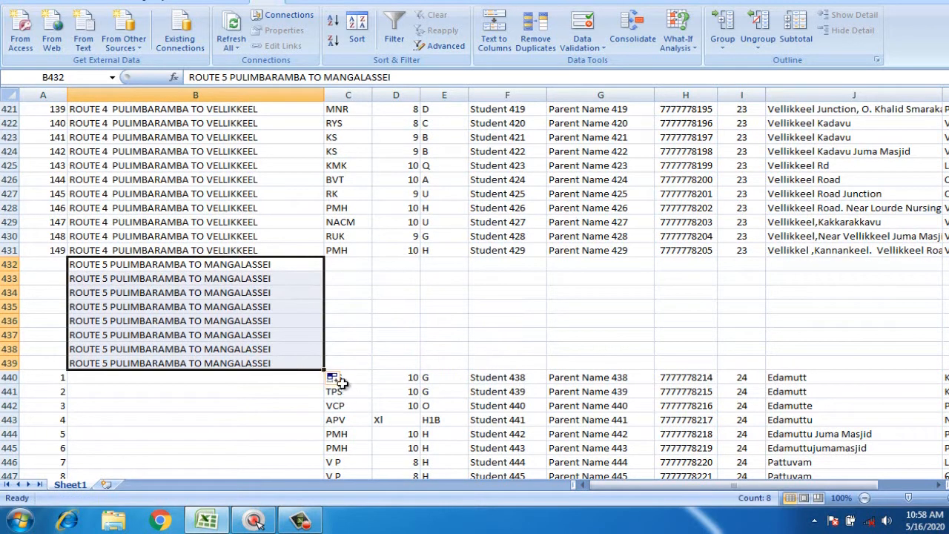
left_click_drag(324, 372, 318, 383)
left_click(291, 377)
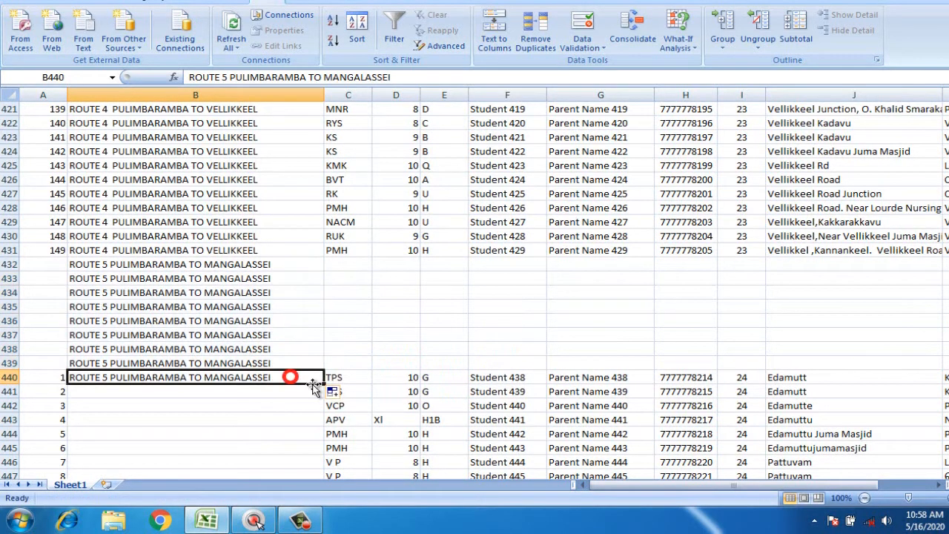
key("ctrl+Right")
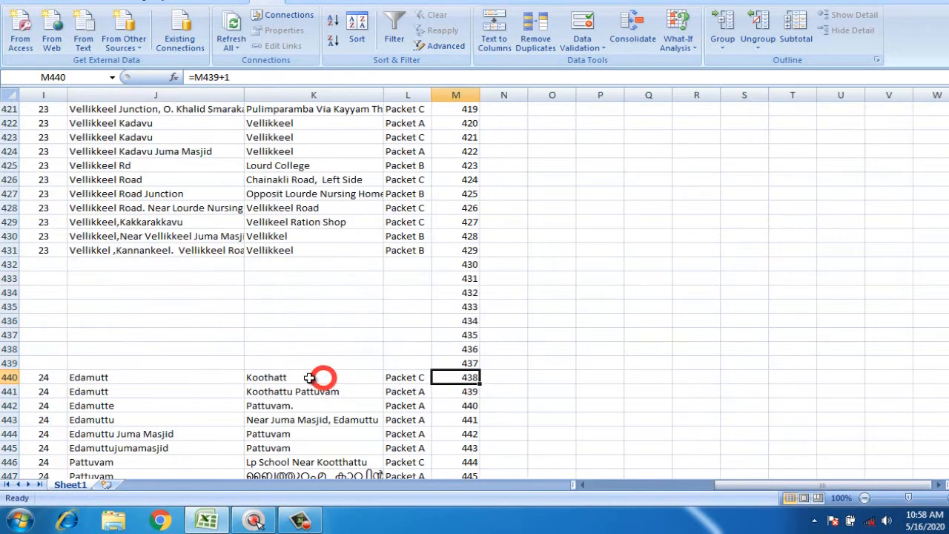
key("Left")
key("Left")
key("Left")
key("Left")
key("Left")
key("Left")
key("Left")
key("Left")
key("Left")
key("Left")
key("Left")
key("Left")
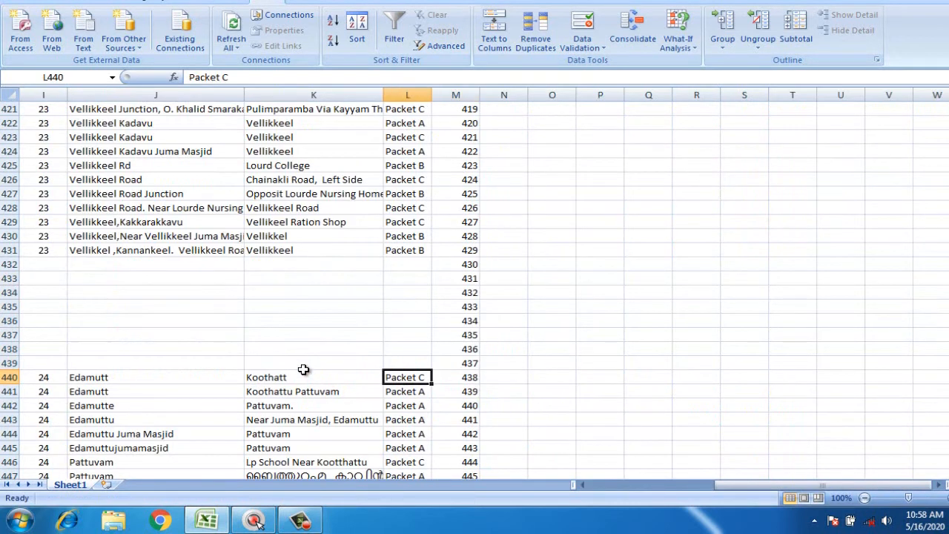
key("Right")
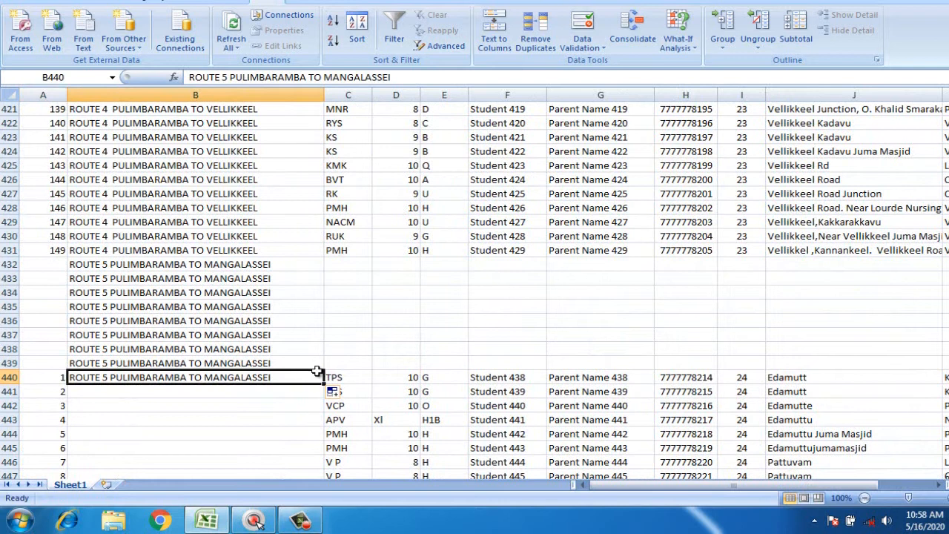
Step: Fill the Route 5 title from B440 down column B through all its student rows to row 519
scroll(318, 371, "down", 3)
left_click_drag(324, 256, 288, 237)
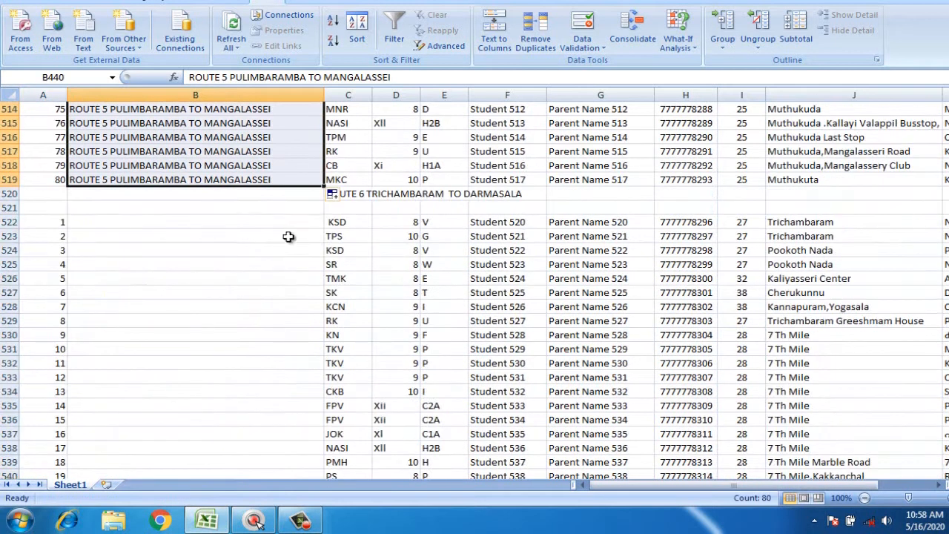
Step: Move the title "ROUTE 6 TRICHAMBARAM TO DARMASALA" from C520 to B520 and copy it down to B523
left_click(358, 193)
key("ctrl+x")
key("Left")
key("ctrl+v")
key("ctrl+c")
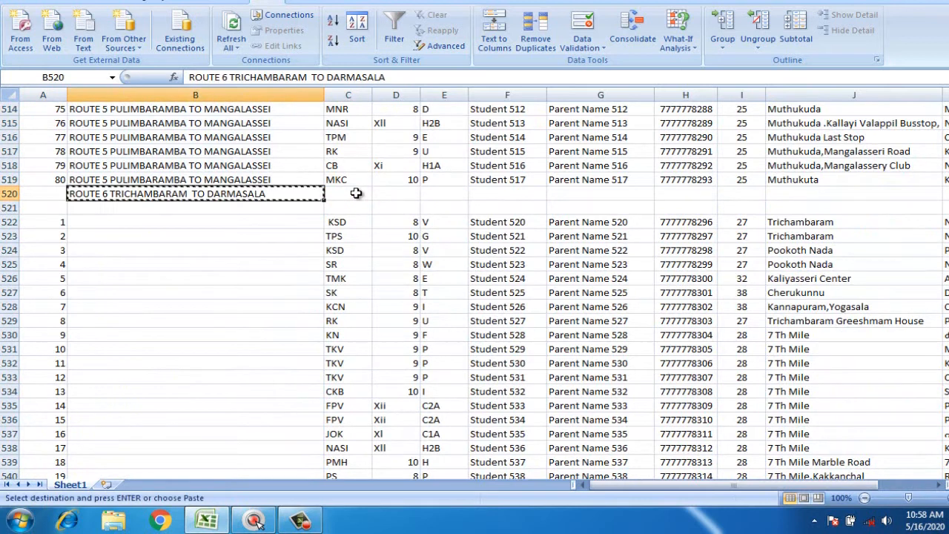
key("shift+Down")
key("shift+Down")
key("shift+Down")
key("Return")
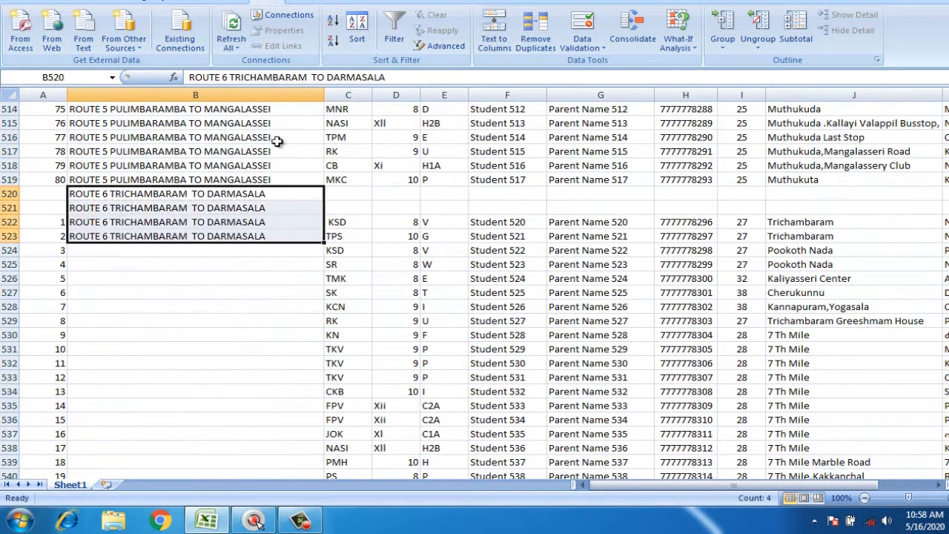
left_click(308, 237)
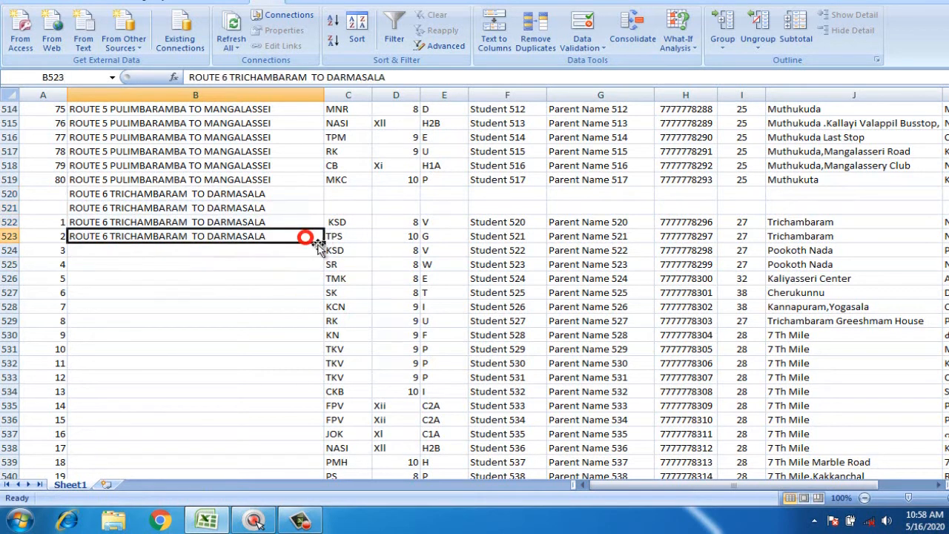
Step: Fill the Route 6 title from B523 down column B through the route's last student row, 677
double_click(323, 242)
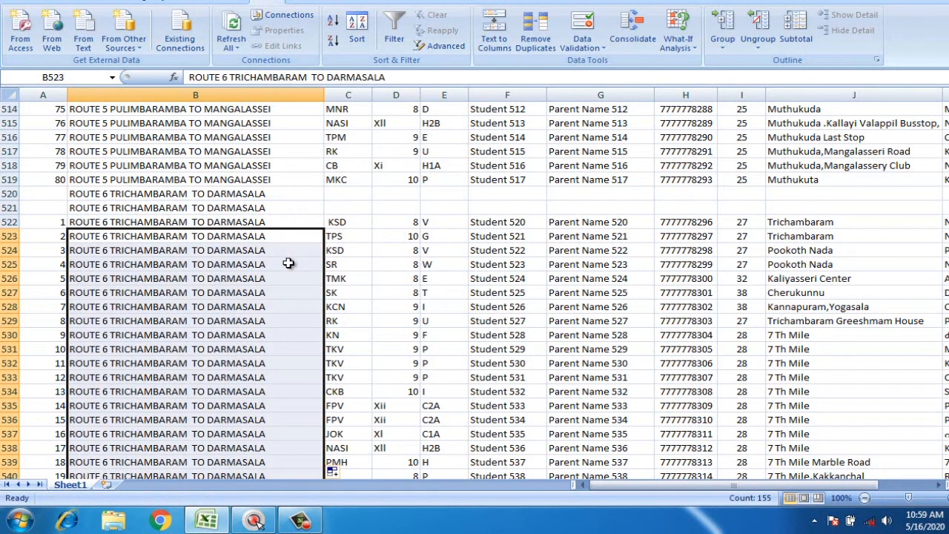
scroll(288, 263, "down", 20)
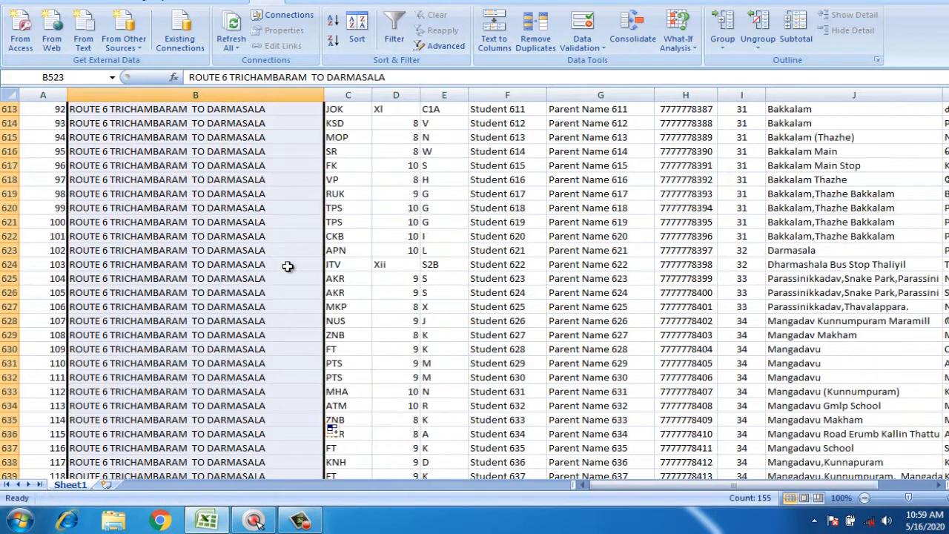
scroll(288, 267, "down", 12)
left_click(287, 250)
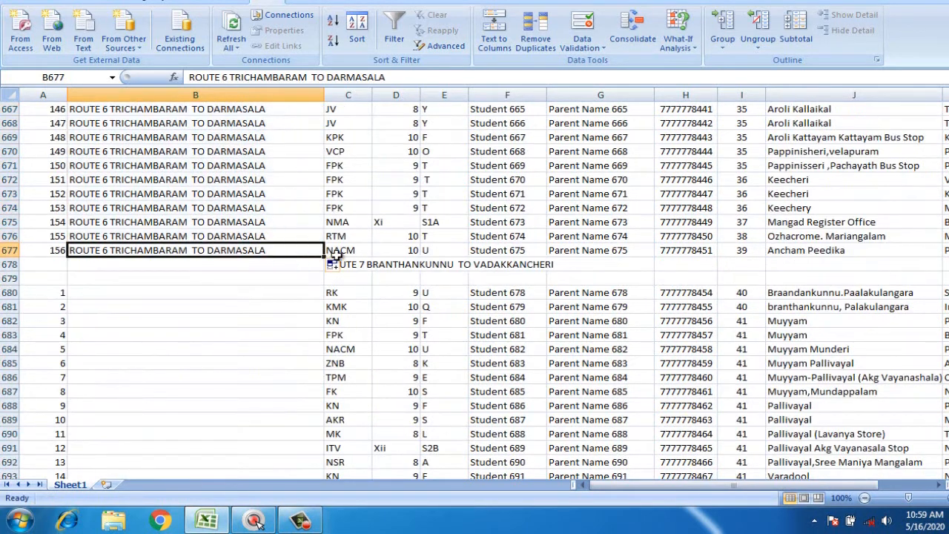
Step: Copy the title "ROUTE 7 BRANTHANKUNNU TO VADAKKANCHERI" from C678 to B678 and fill it down column B to row 738
left_click(356, 263)
key("ctrl+c")
key("Left")
key("ctrl+v")
key("ctrl+c")
key("shift+Down")
key("shift+Down")
key("Return")
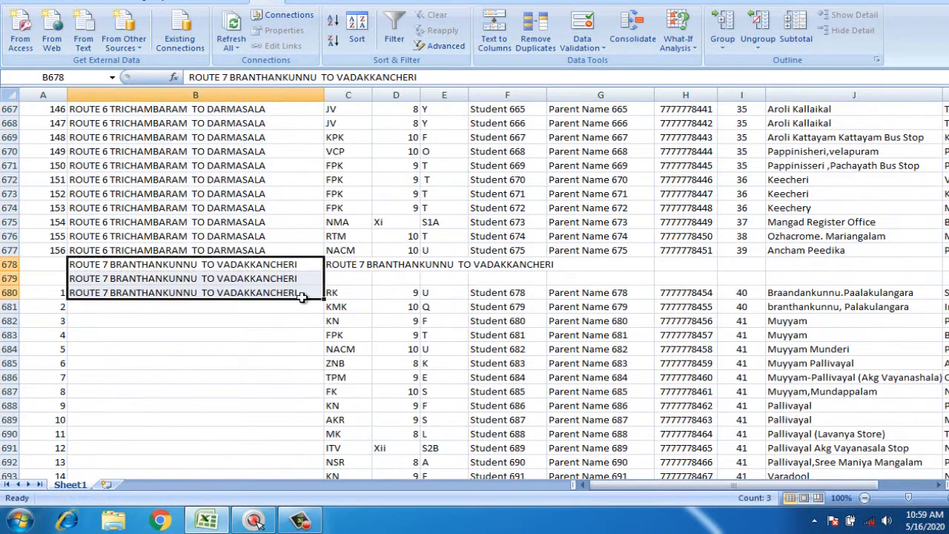
left_click(307, 295)
double_click(324, 300)
Step: Move the title "ROUTE 8 CHAVANAPPUZHA TO PANNIYOOR" from C739 to B739
scroll(312, 326, "down", 18)
left_click(357, 364)
key("ctrl+c")
key("Left")
key("ctrl+v")
key("Right")
key("Delete")
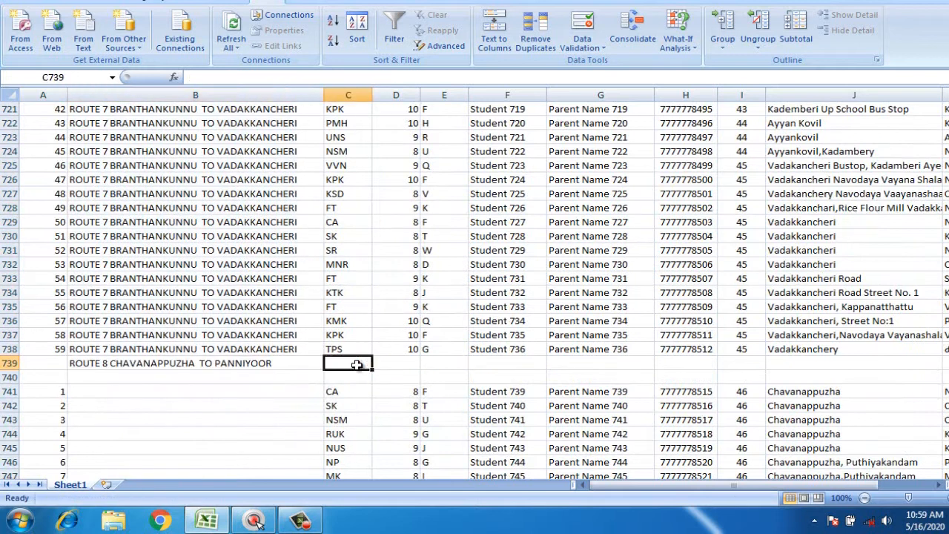
Step: Fill the Route 8 title from B739 down column B through all its student rows to row 819
key("Left")
key("ctrl+c")
key("shift+Down")
key("shift+Down")
key("shift+Down")
key("shift+Down")
key("Return")
scroll(349, 360, "down", 3)
left_click(305, 333)
left_click(307, 295)
double_click(326, 298)
Step: Move the title "ROUTE 9 NELLIPPARAMBA TO ELAMBERAM" from C820 to B820 and copy it down to B823
scroll(257, 371, "down", 20)
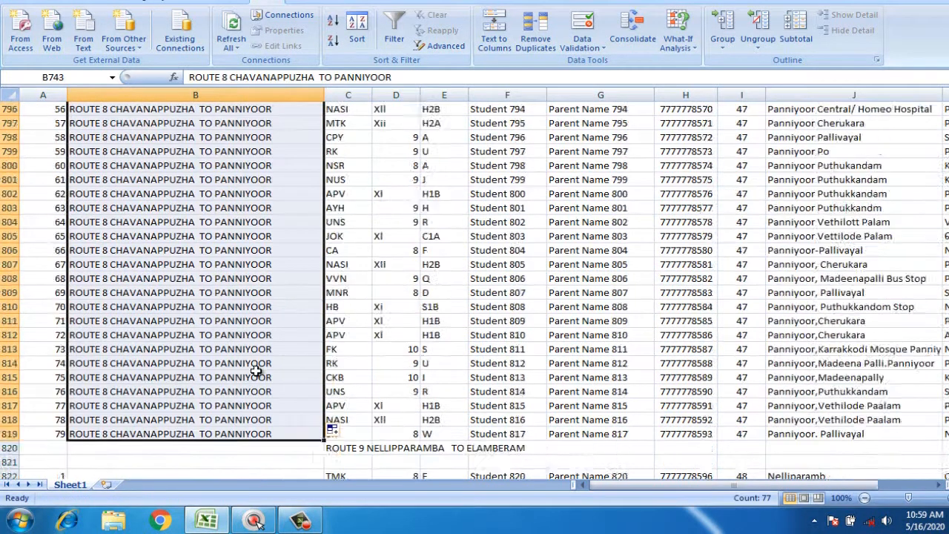
left_click(349, 195)
key("ctrl+x")
key("Left")
key("ctrl+v")
key("ctrl+c")
key("shift+Down")
key("shift+Down")
key("shift+Down")
key("Return")
left_click(293, 236)
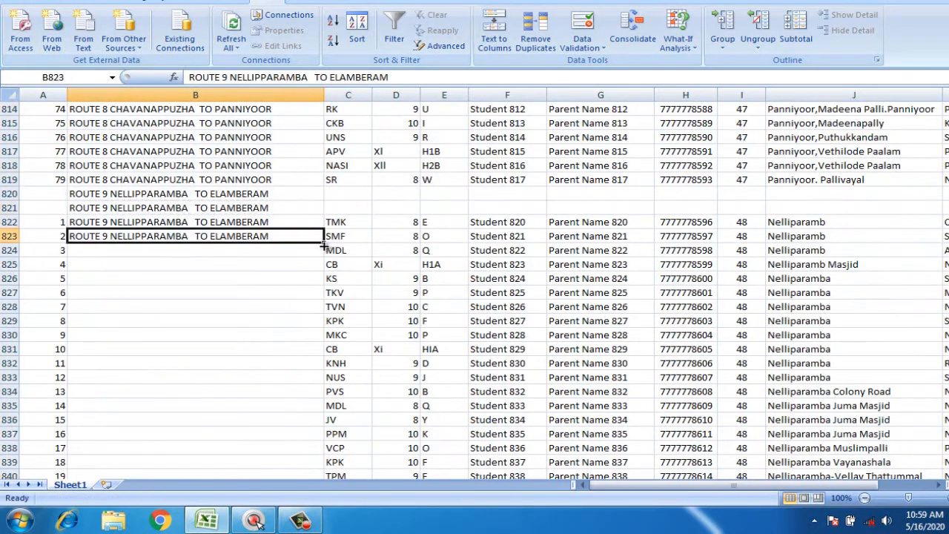
Step: Fill the Route 9 title from B823 down column B through its student rows to row 1001
double_click(324, 243)
scroll(229, 311, "down", 20)
scroll(225, 312, "down", 12)
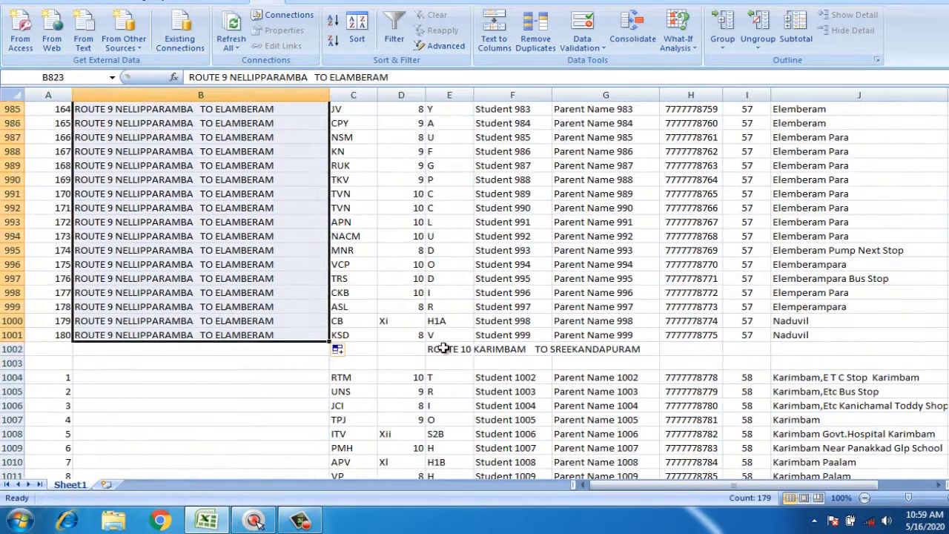
Step: Move the title "ROUTE 10 KARIMBAM TO SREEKANDAPURAM" to B1002 and fill it down column B through row 1163
left_click(445, 349)
key("ctrl+x")
key("Left")
key("ctrl+v")
key("ctrl+c")
key("shift+Down")
key("shift+Down")
key("shift+Down")
key("Return")
double_click(322, 391)
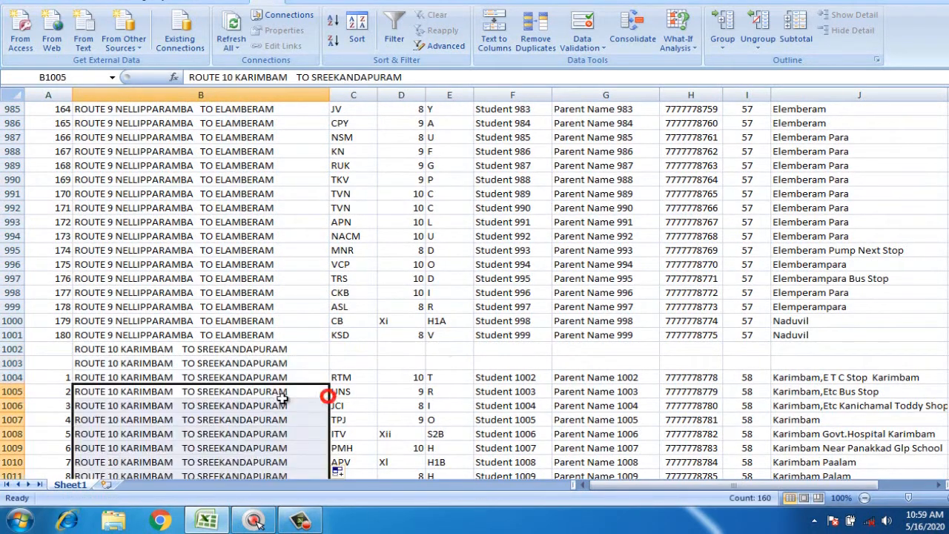
Step: Move the title "ROUTE 11 TALIPARAMBA MUNCIPALITY" from A1164 to B1164 and fill it down column B through row 1543
scroll(265, 403, "down", 20)
left_click(38, 293)
key("ctrl+x")
key("Right")
key("ctrl+v")
key("ctrl+c")
key("shift+Down")
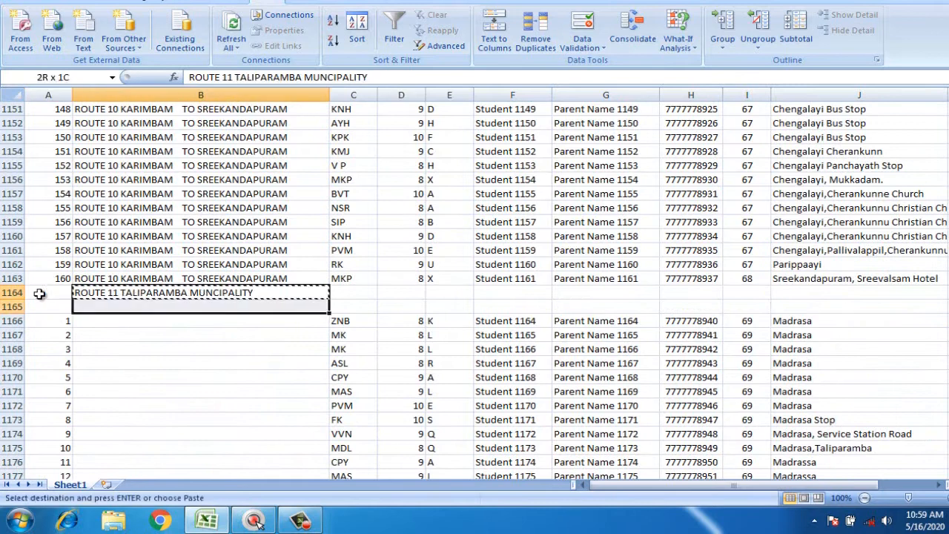
key("shift+Down")
key("Return")
left_click(278, 323)
double_click(328, 329)
Step: Fill the "long distance" title from B1544 down column B to row 1555 and save the workbook
scroll(273, 350, "down", 20)
scroll(274, 349, "down", 20)
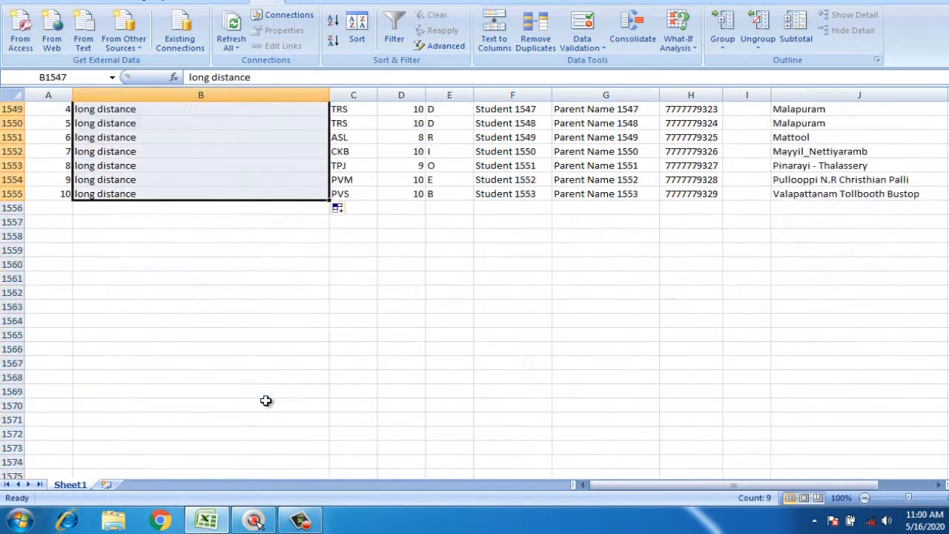
scroll(267, 398, "up", 3)
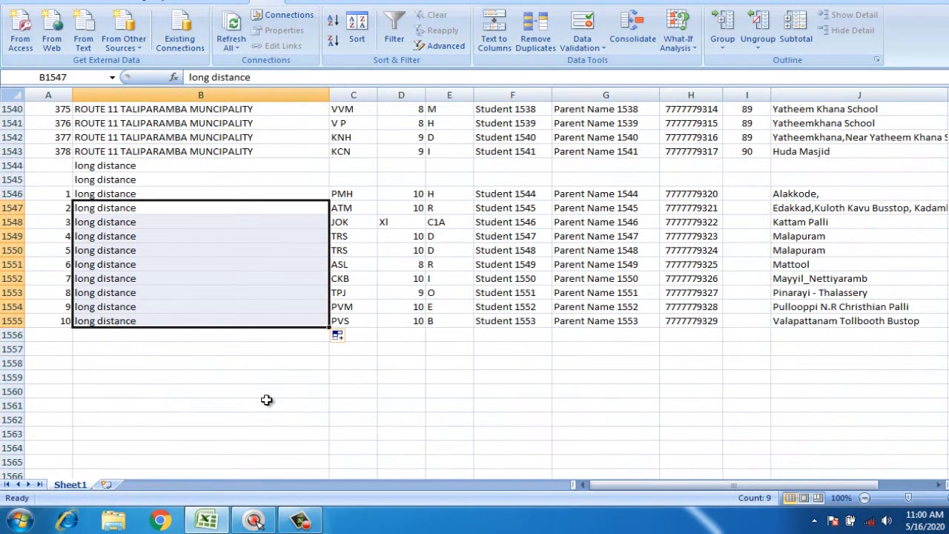
scroll(240, 349, "up", 2)
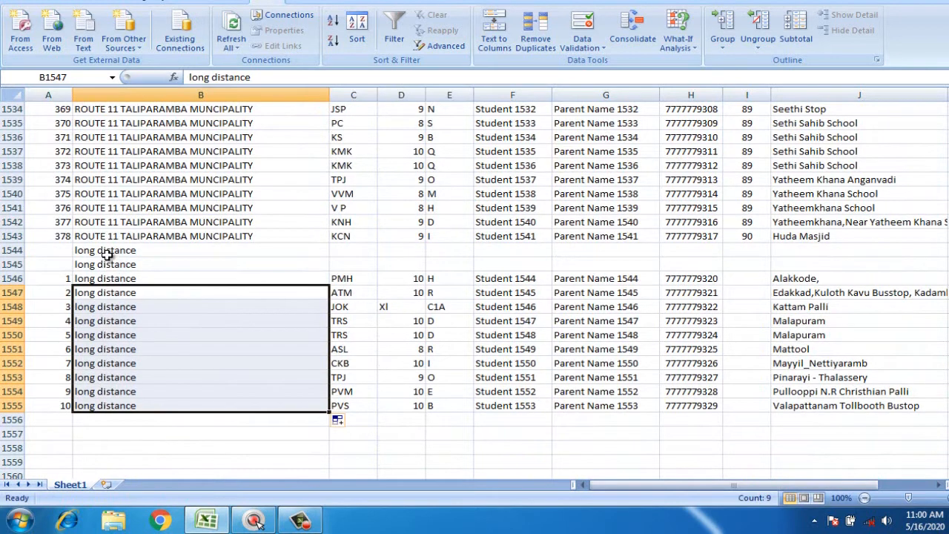
left_click(111, 252)
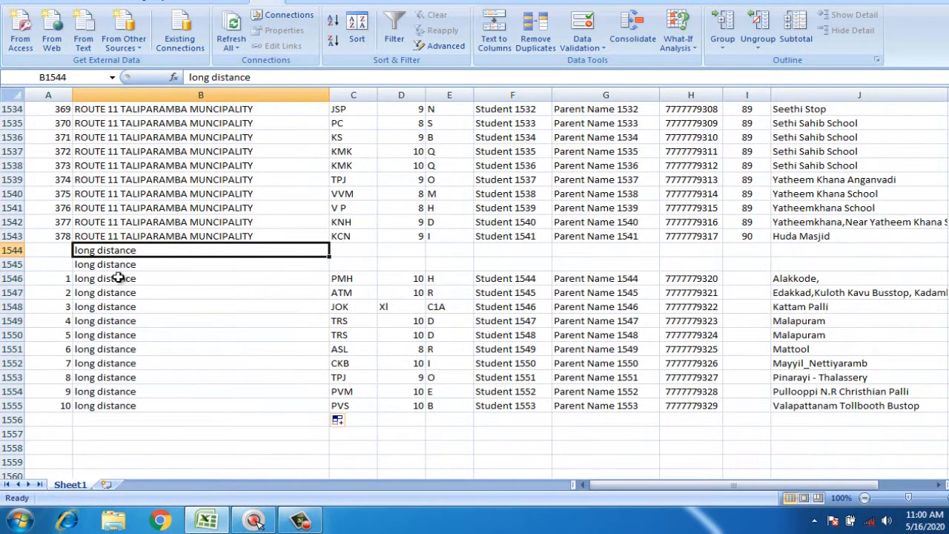
key("ctrl+s")
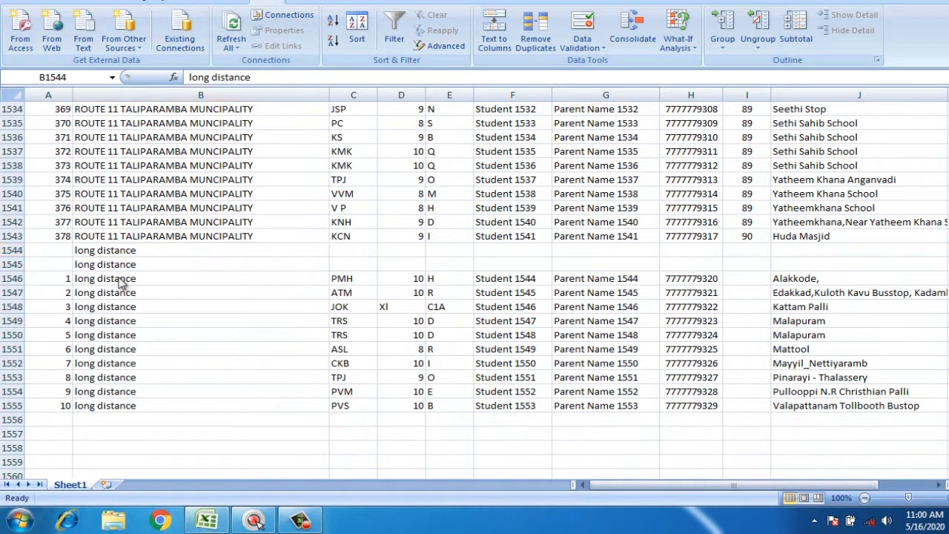
Step: Change the title in B1544 to "Rpoute 12 long distance" and fill it down column B to row 1555
left_click(100, 252)
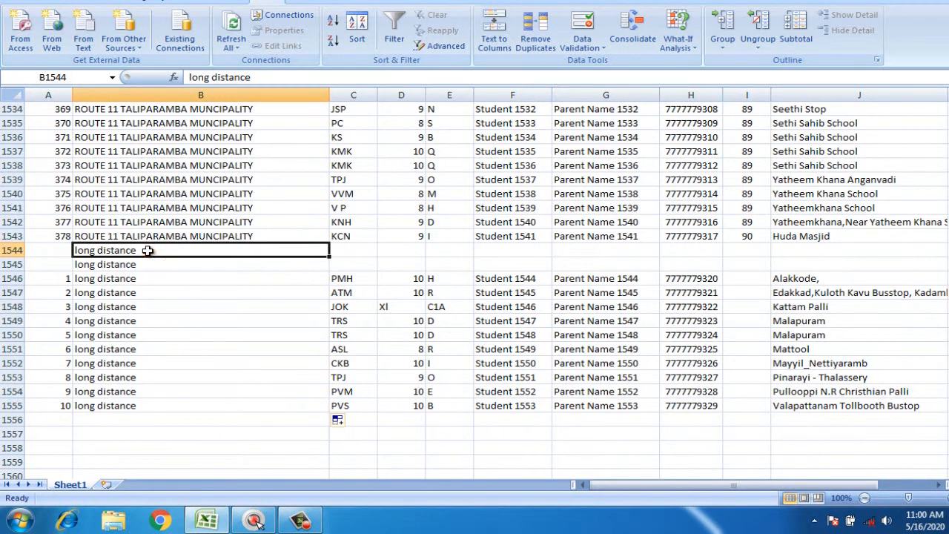
double_click(145, 252)
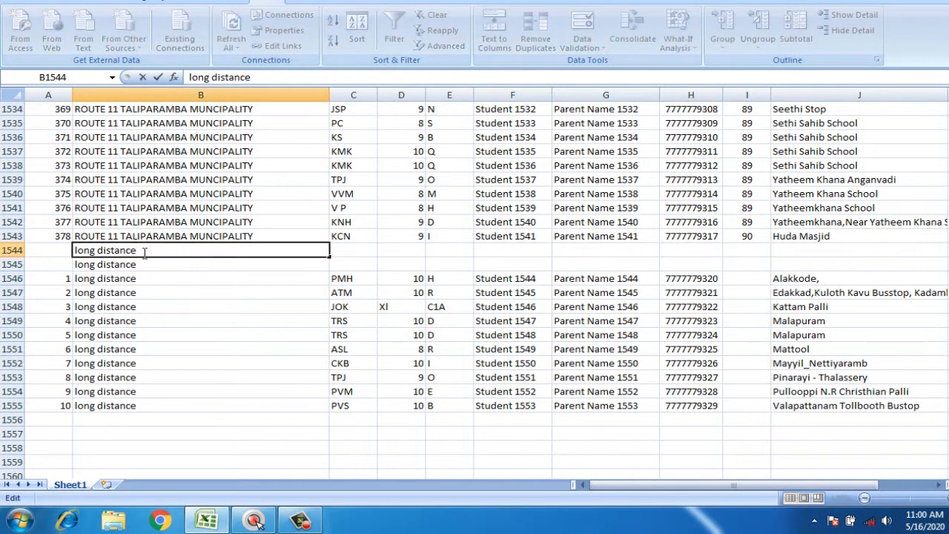
type("Rpoute ")
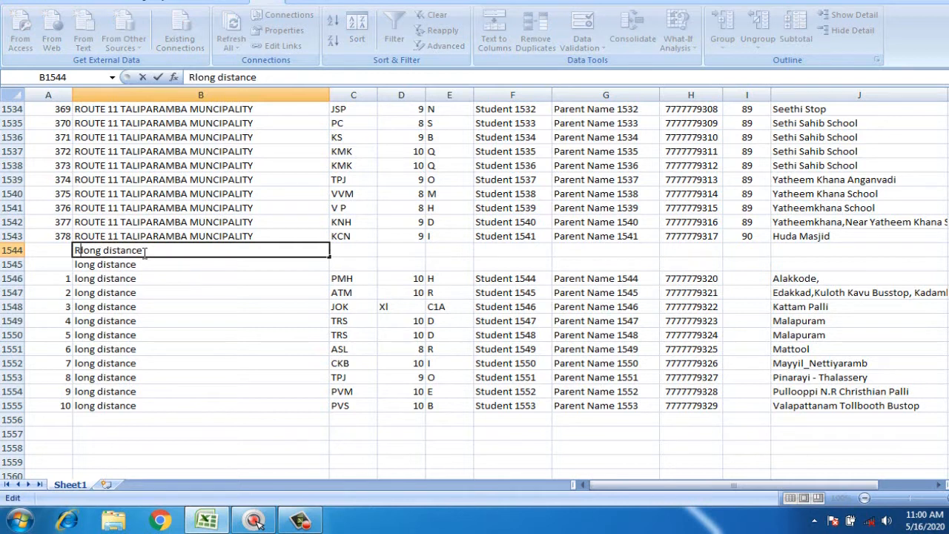
type("12")
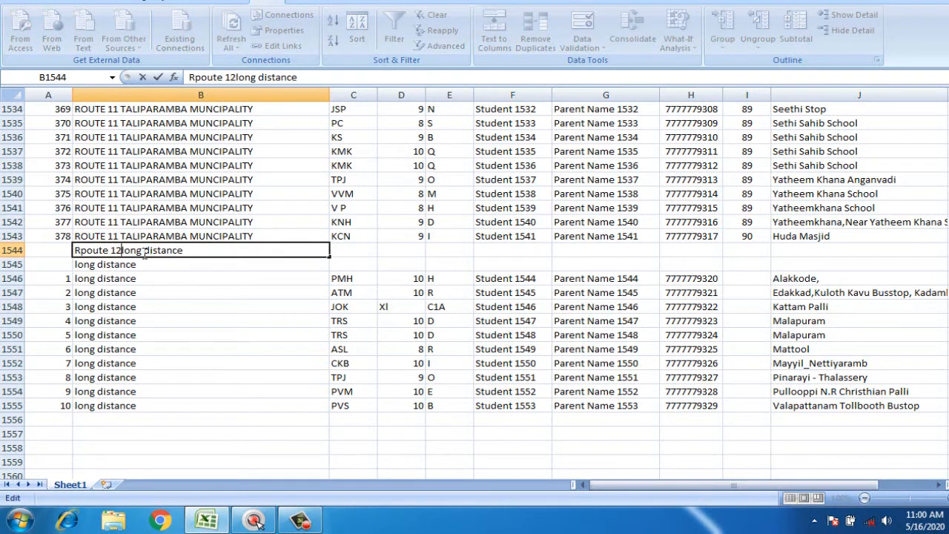
key("Return")
left_click(158, 249)
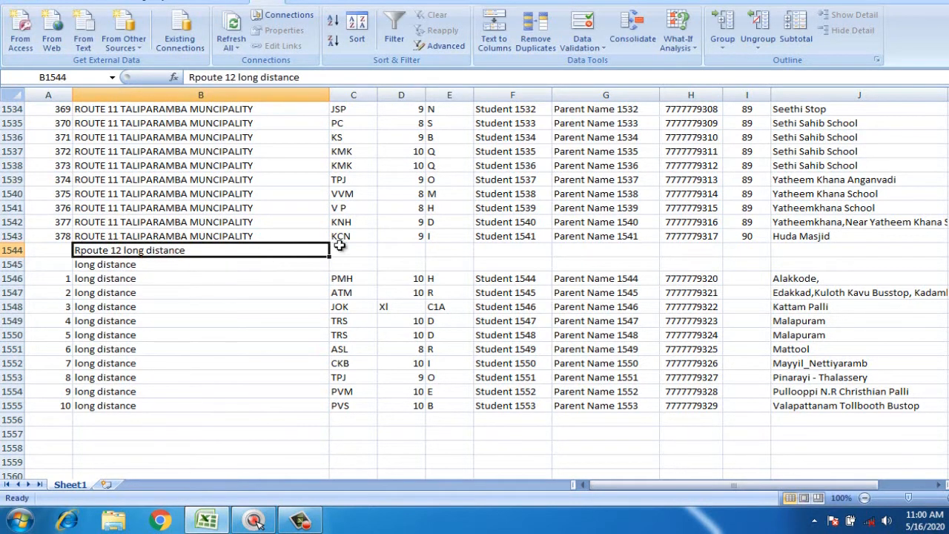
left_click_drag(330, 257, 322, 396)
left_click(245, 444)
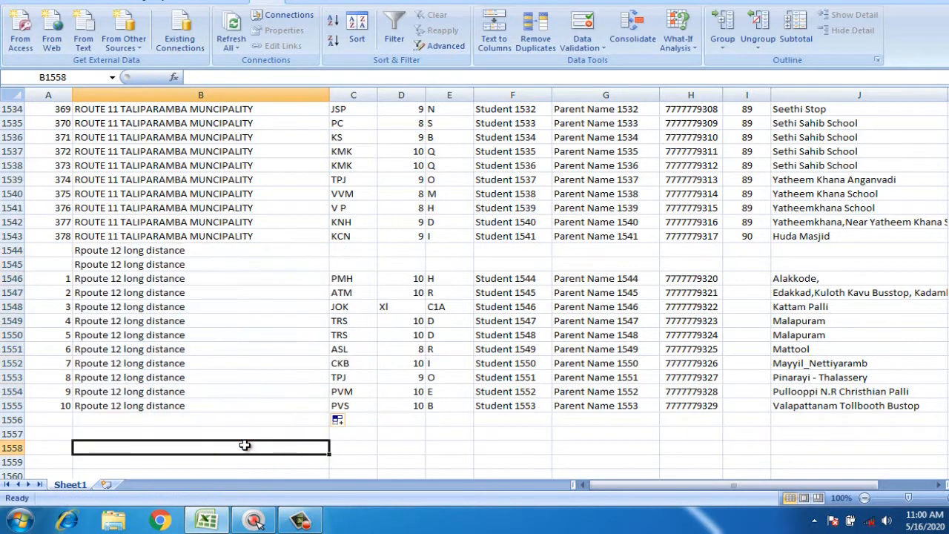
Step: Clear all contents of column A, including the old serial numbers that restart for each route
left_click_drag(66, 140, 64, 421)
scroll(59, 310, "up", 8)
scroll(60, 310, "up", 7)
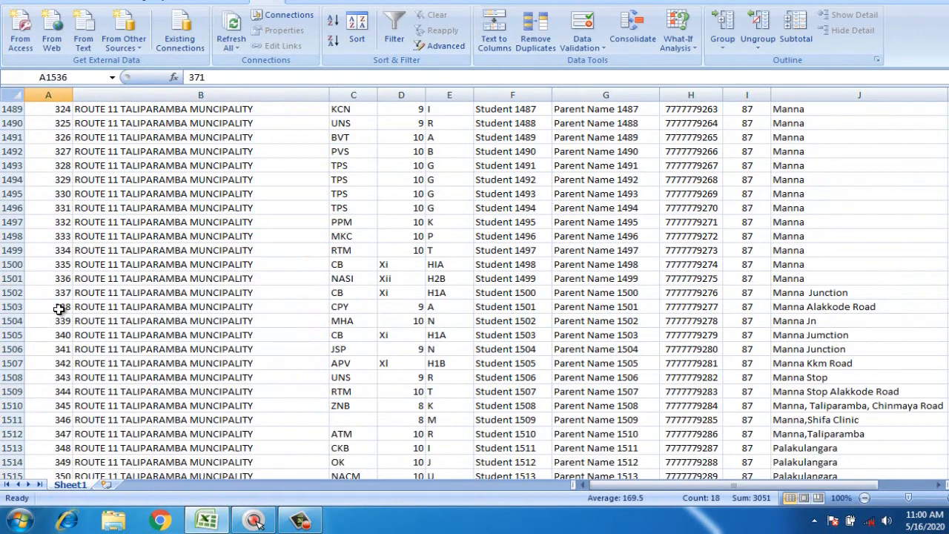
key("ctrl+Home")
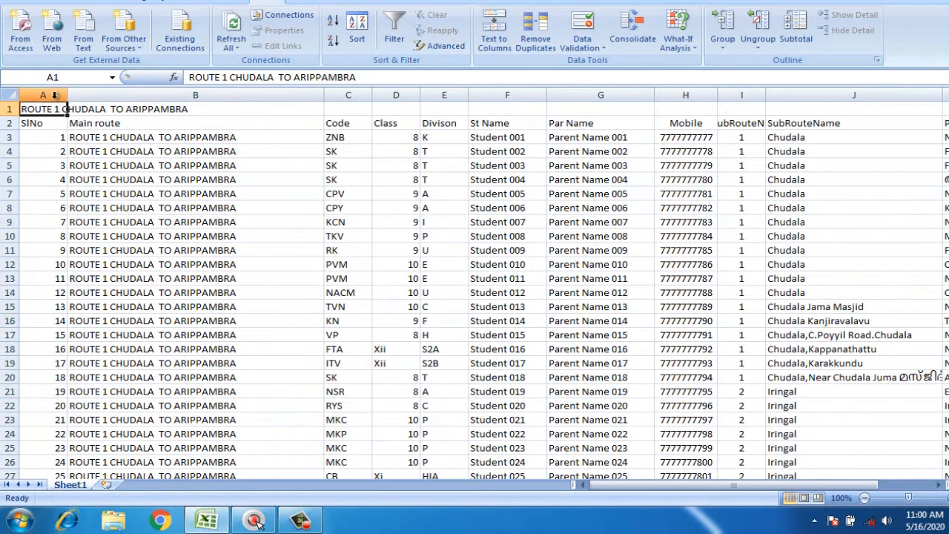
left_click(53, 96)
right_click(55, 99)
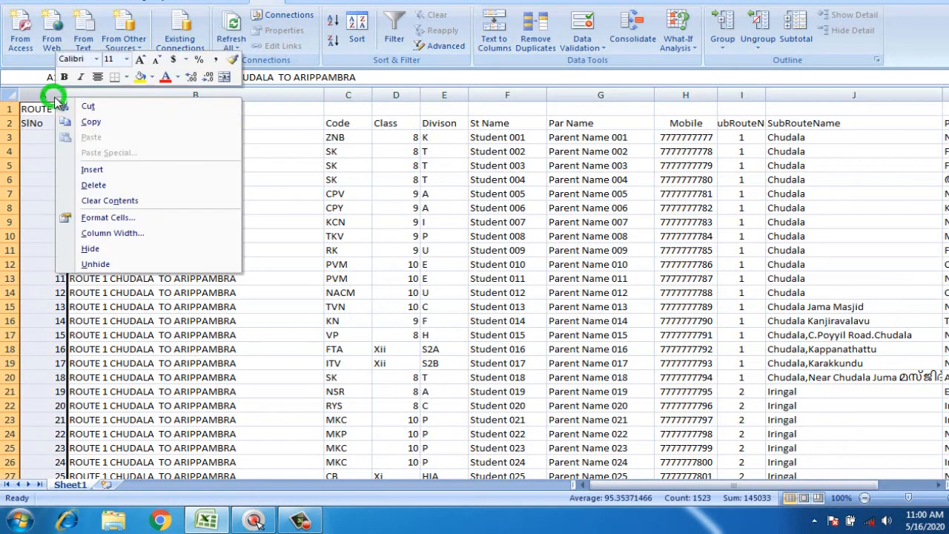
left_click(95, 186)
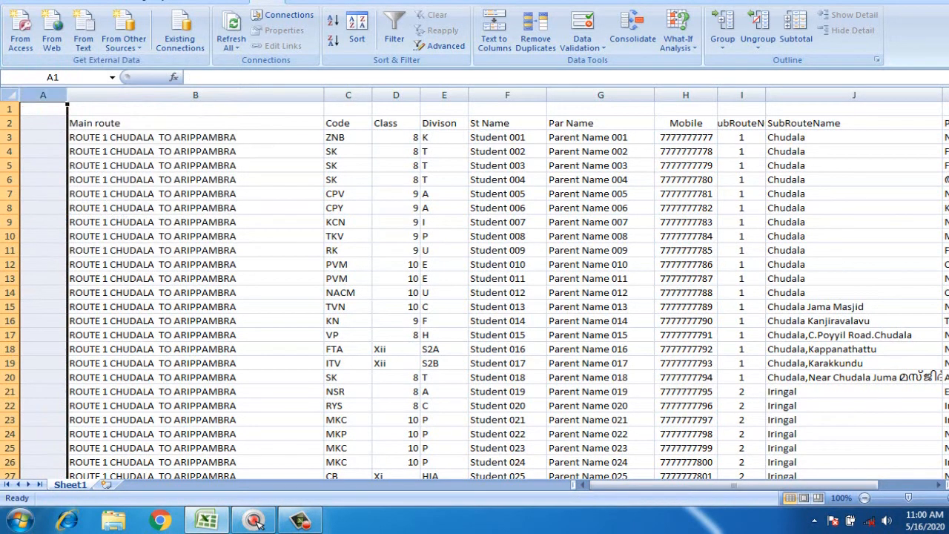
Step: Clear all contents of the Sort No column, column M
left_click_drag(684, 487, 735, 485)
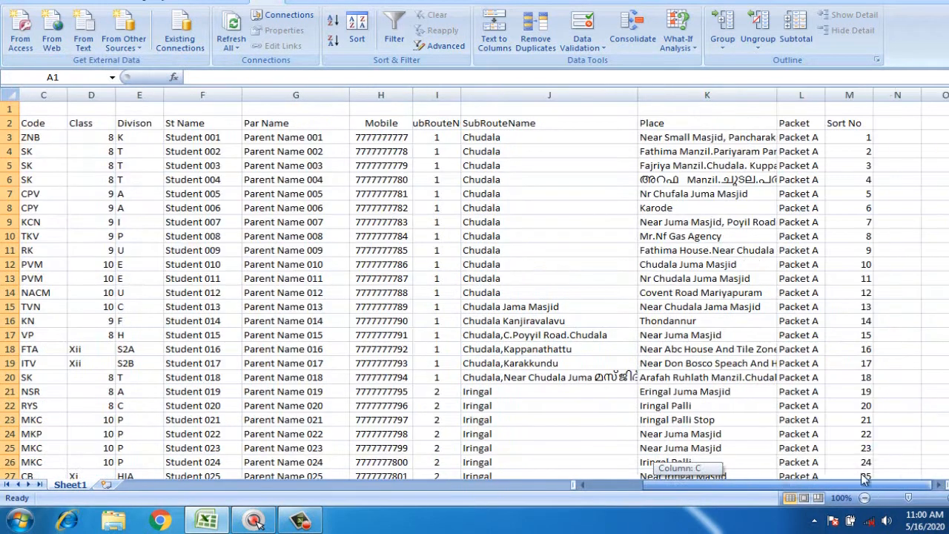
left_click(859, 95)
right_click(854, 95)
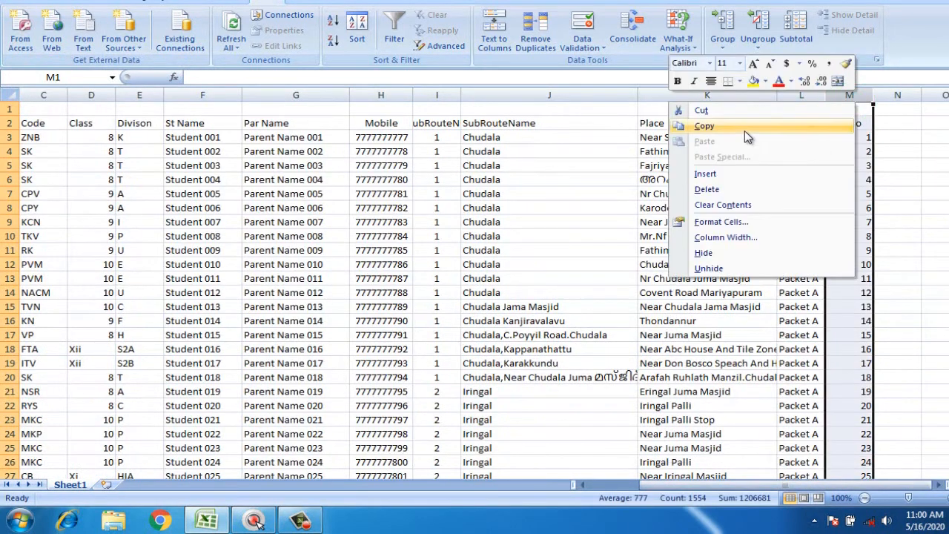
left_click(731, 199)
Step: Enter the header "SlNo" in cell A2
left_click_drag(794, 485, 741, 486)
left_click(45, 124)
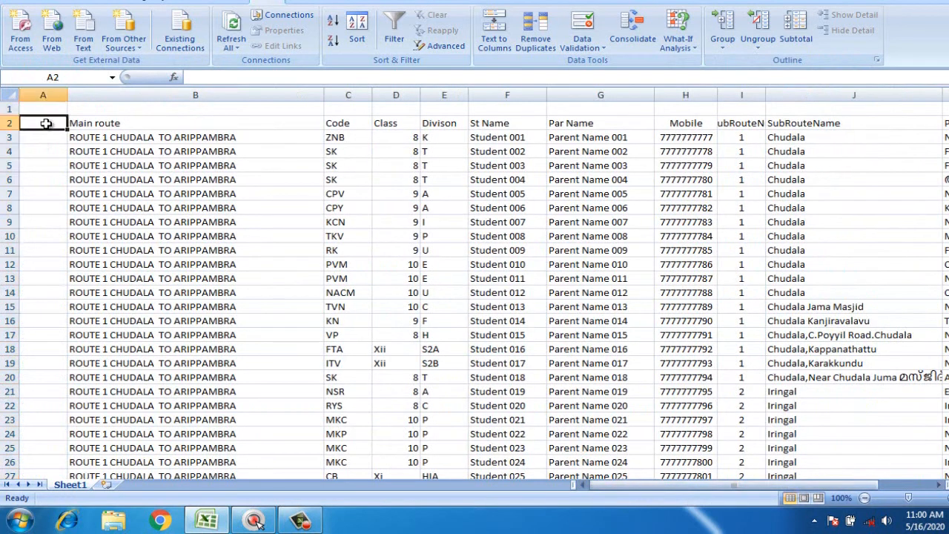
type("SlNo")
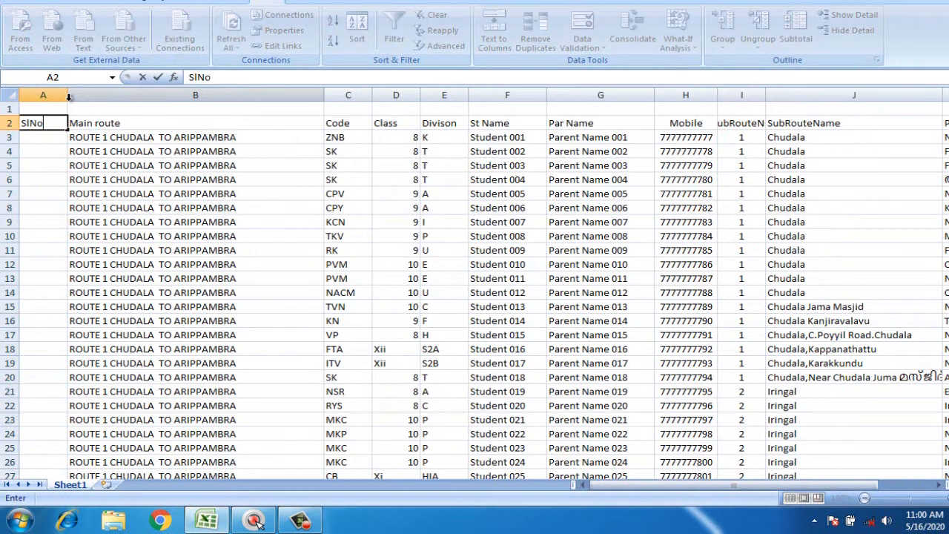
key("Return")
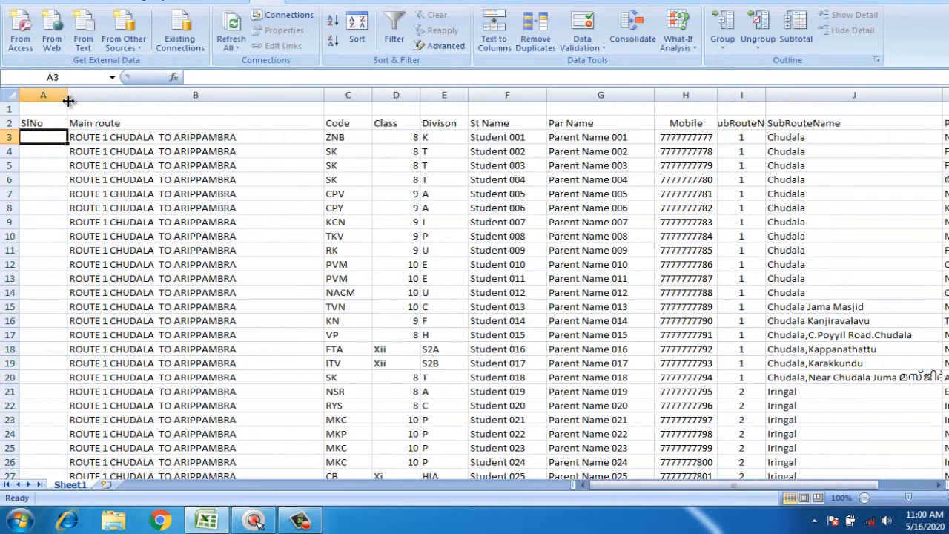
Step: Enter 1 in A3 and 2 in A4, and fill the number series down column A to row 96
type("1")
key("Return")
type("2")
key("Return")
key("Up")
key("Up")
key("shift+Down")
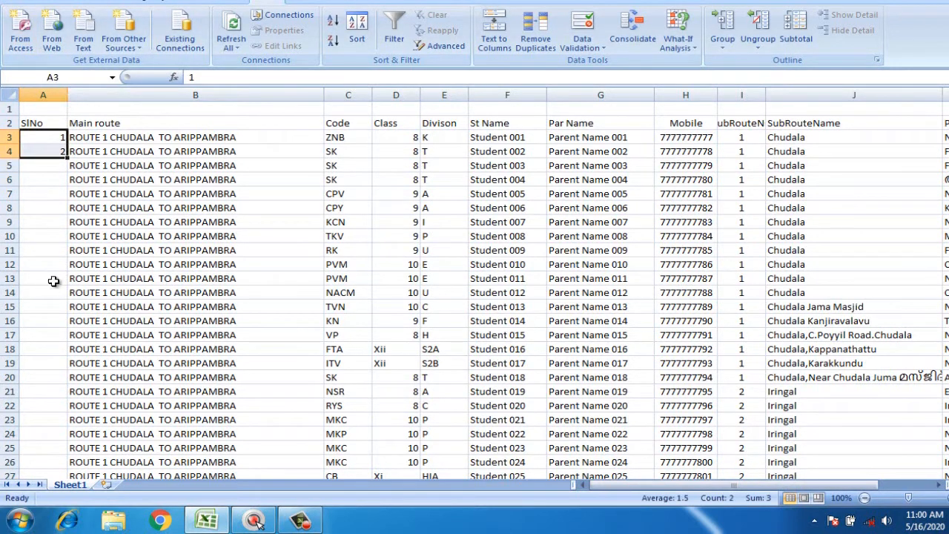
double_click(67, 157)
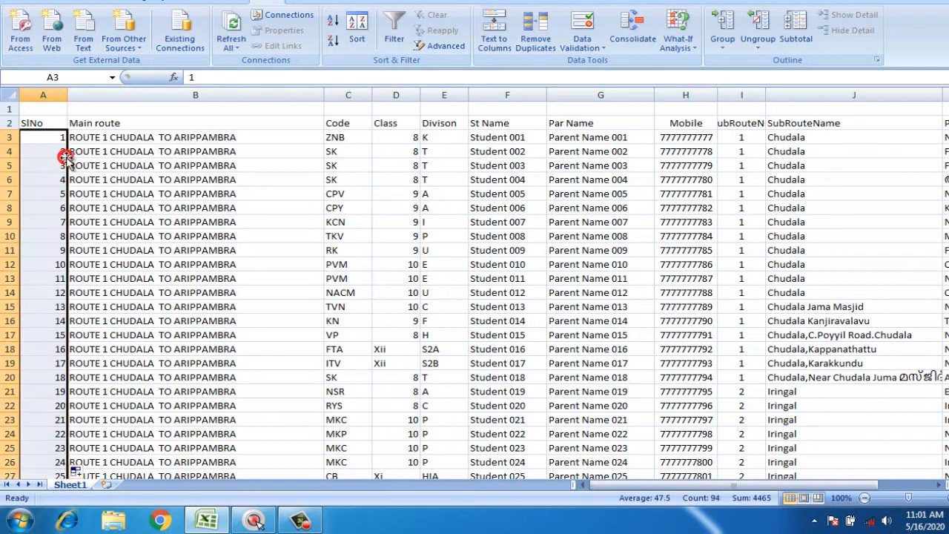
Step: Examine where the serial-number series in column A stops and the rows directly below it
left_click(46, 263)
key("ctrl+Down")
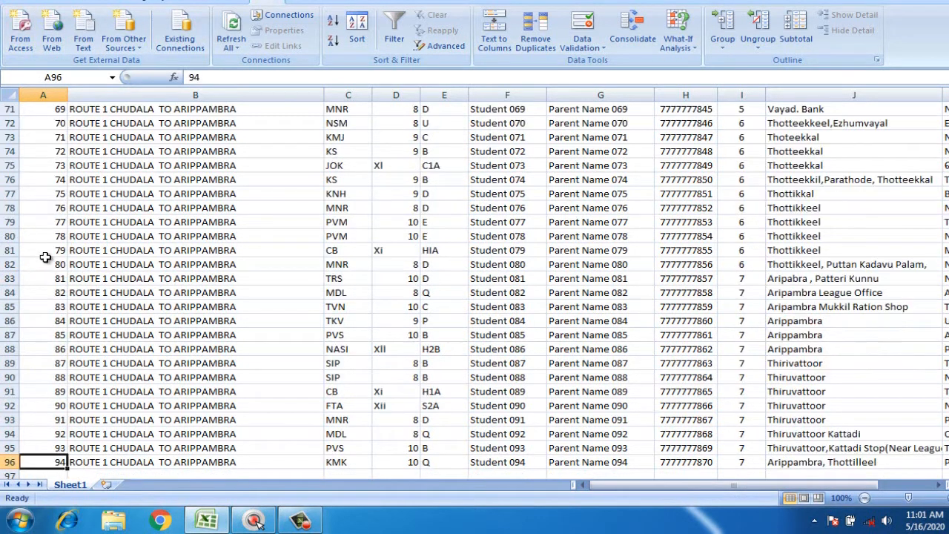
key("Down")
key("Down")
key("Down")
key("Down")
key("Up")
key("Up")
key("Up")
key("Up")
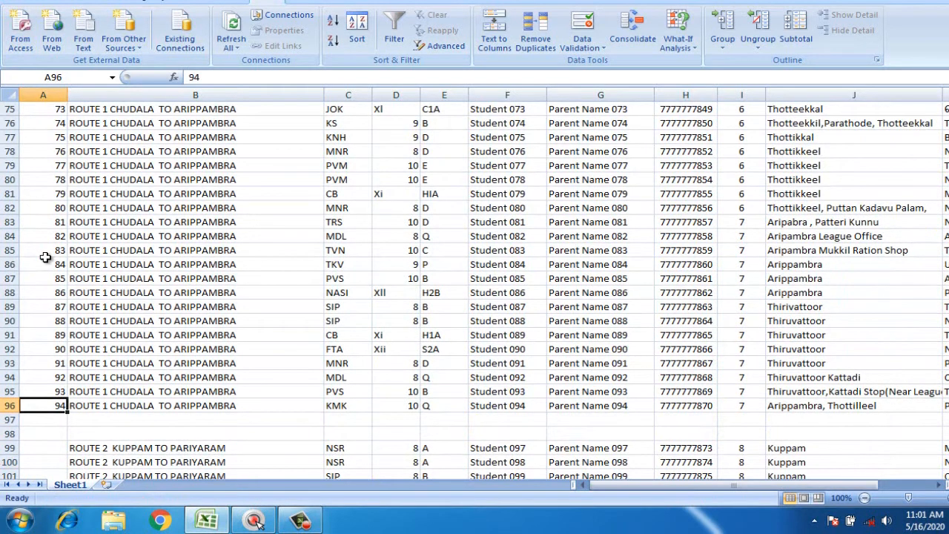
Step: Continue the serial-number series in column A past the blank route-break rows and fill it down through row 1555
scroll(29, 294, "down", 4)
left_click_drag(51, 221, 48, 471)
scroll(32, 425, "down", 3)
left_click_drag(56, 321, 56, 330)
double_click(67, 341)
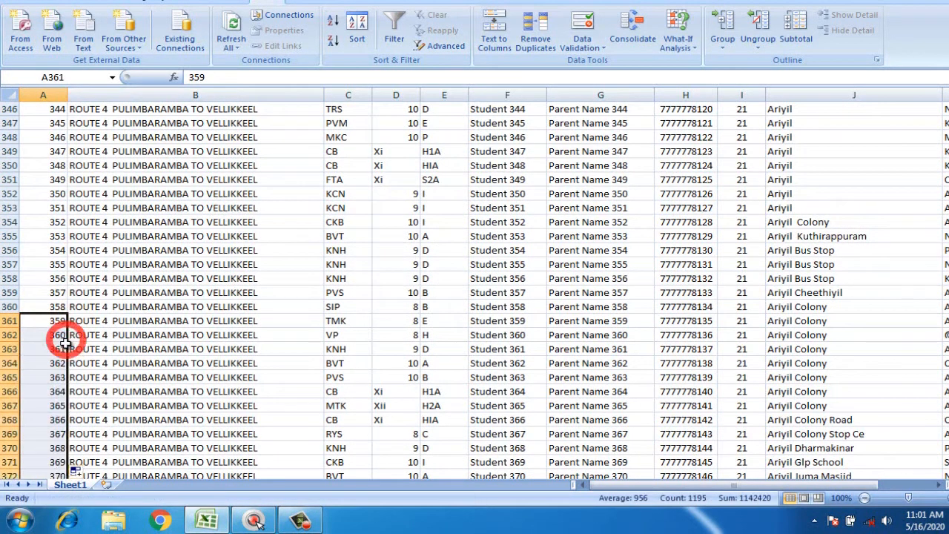
Step: Copy the route name "ROUTE 1 CHUDALA TO ARIPPAMBRA" from B96 into the blank cells B97:B98 of the main-route column
scroll(44, 356, "down", 7)
left_click(46, 359)
key("ctrl+Down")
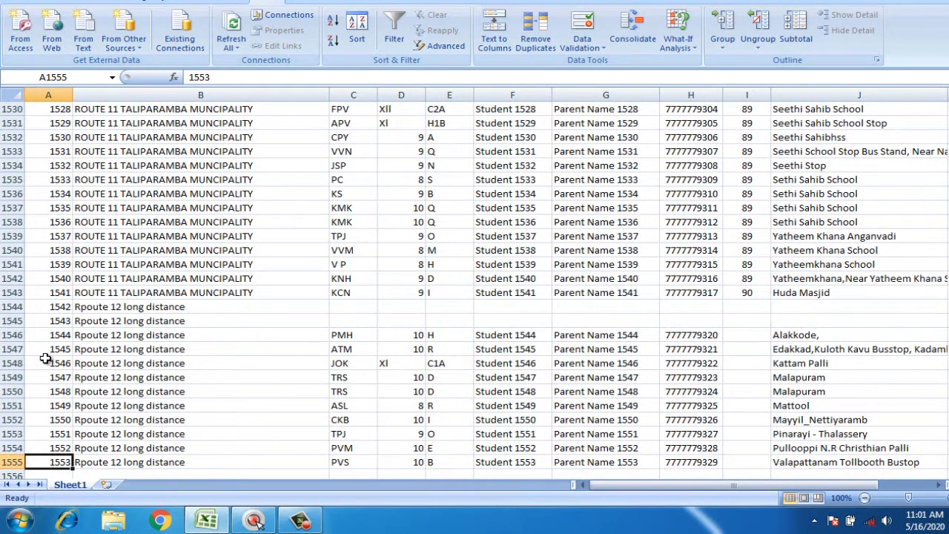
left_click(86, 366)
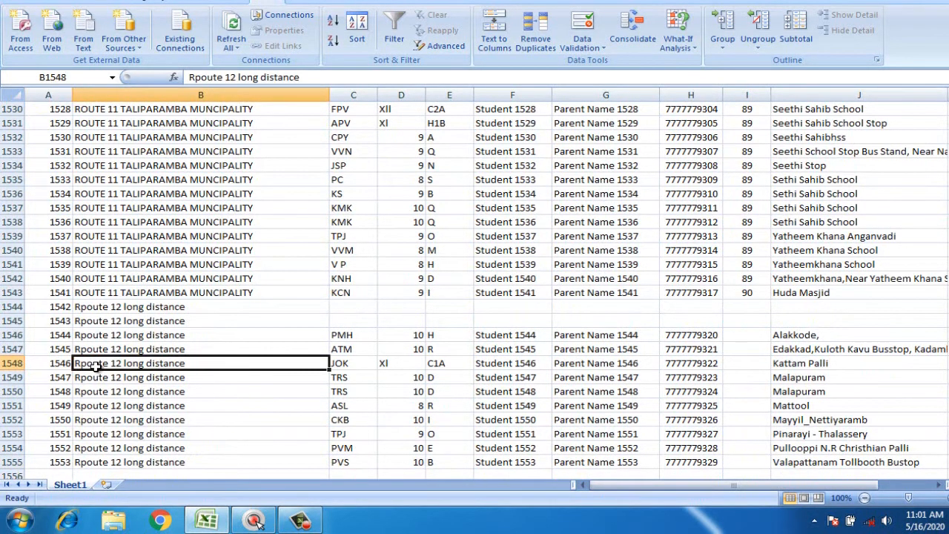
key("ctrl+Up")
key("Up")
key("ctrl+Up")
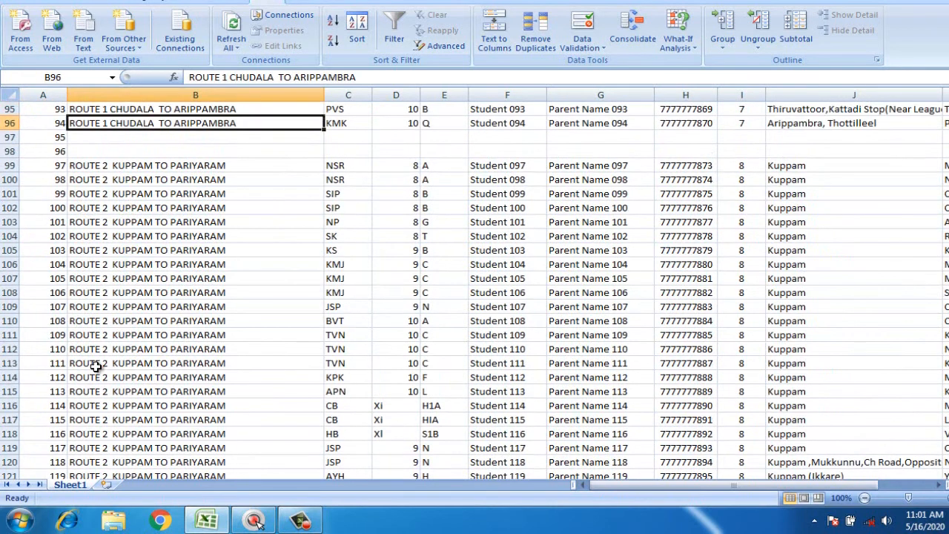
key("ctrl+c")
key("shift+Down")
key("shift+Down")
key("Return")
key("Down")
key("Up")
key("Up")
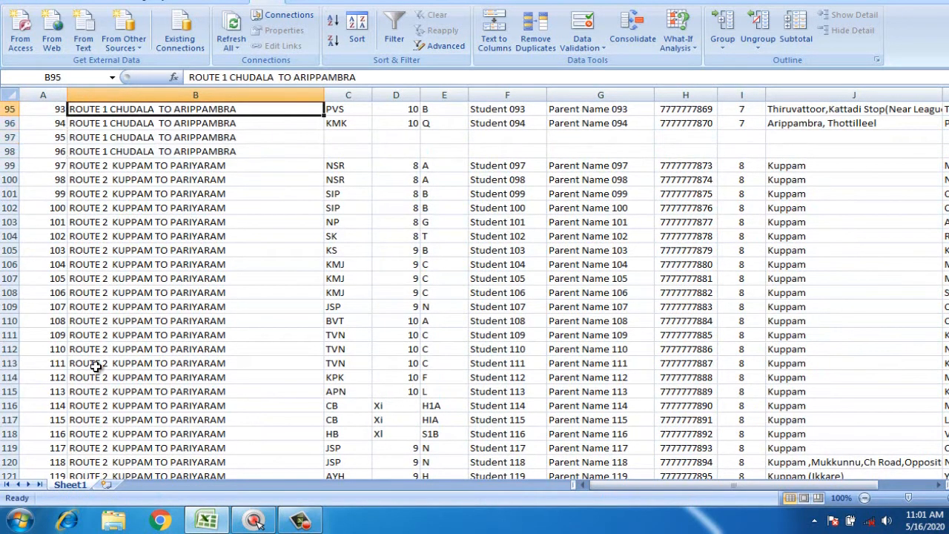
Step: Examine the empty cells in the route-break rows and the packet entries in column L from the last rows up to the header
left_click_drag(338, 143, 749, 148)
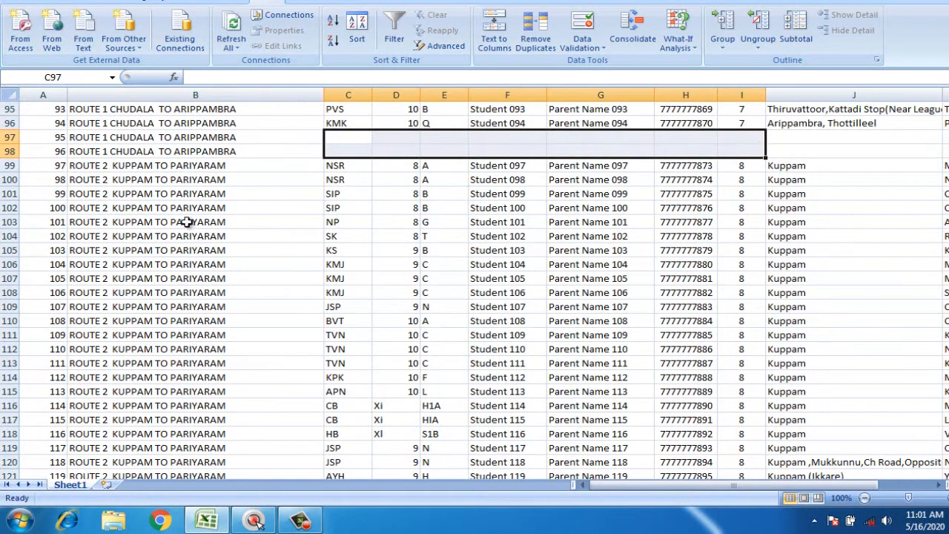
scroll(182, 141, "up", 5)
left_click_drag(185, 137, 153, 437)
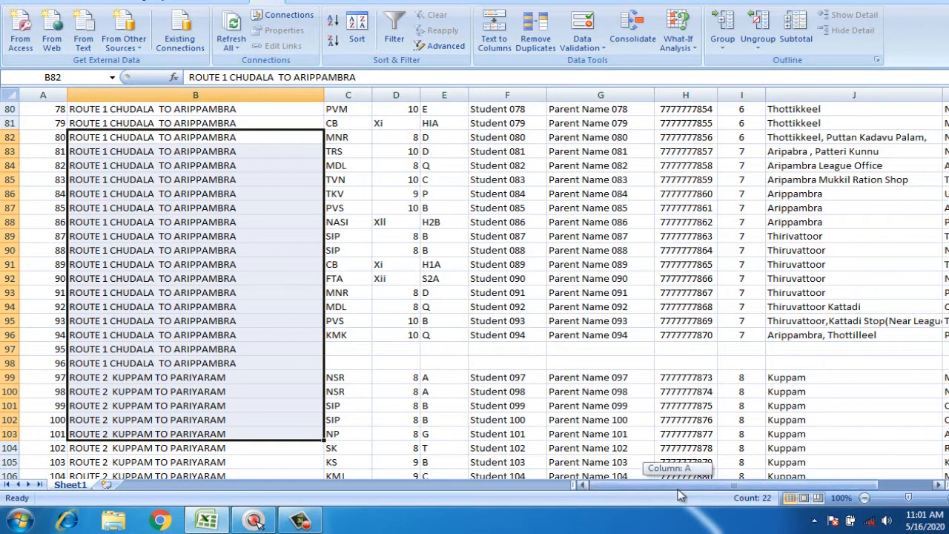
left_click_drag(676, 486, 765, 478)
left_click_drag(797, 348, 653, 358)
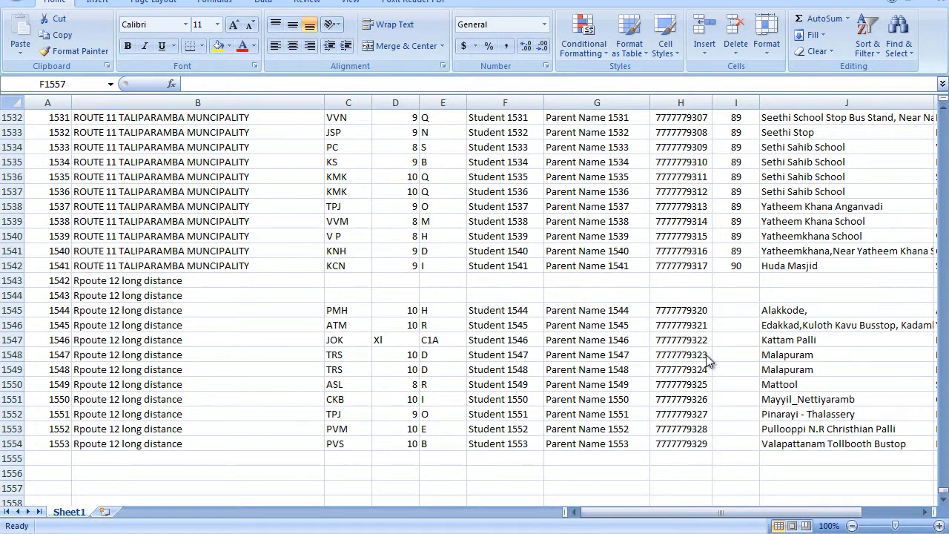
left_click_drag(771, 512, 864, 508)
left_click(794, 416)
scroll(797, 239, "up", 14)
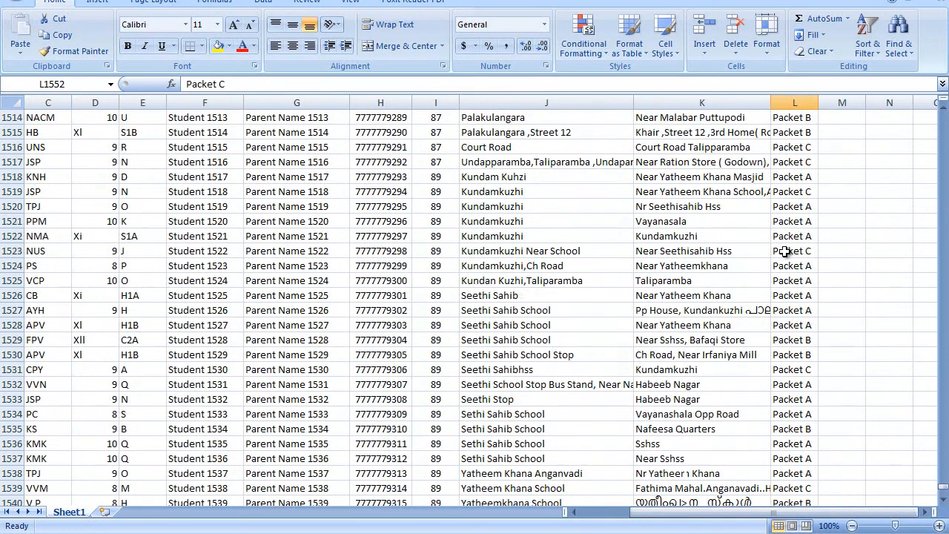
scroll(797, 239, "up", 20)
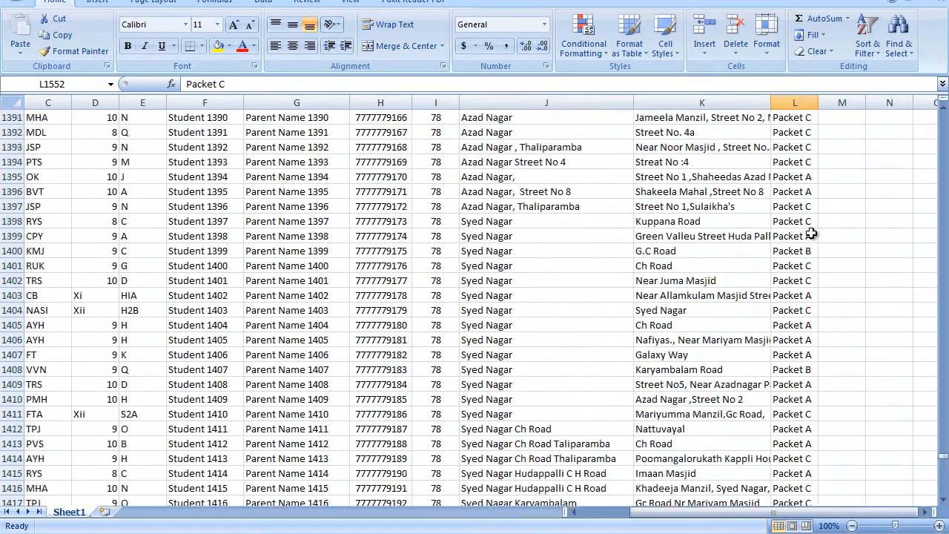
scroll(814, 228, "up", 5)
left_click_drag(945, 451, 945, 112)
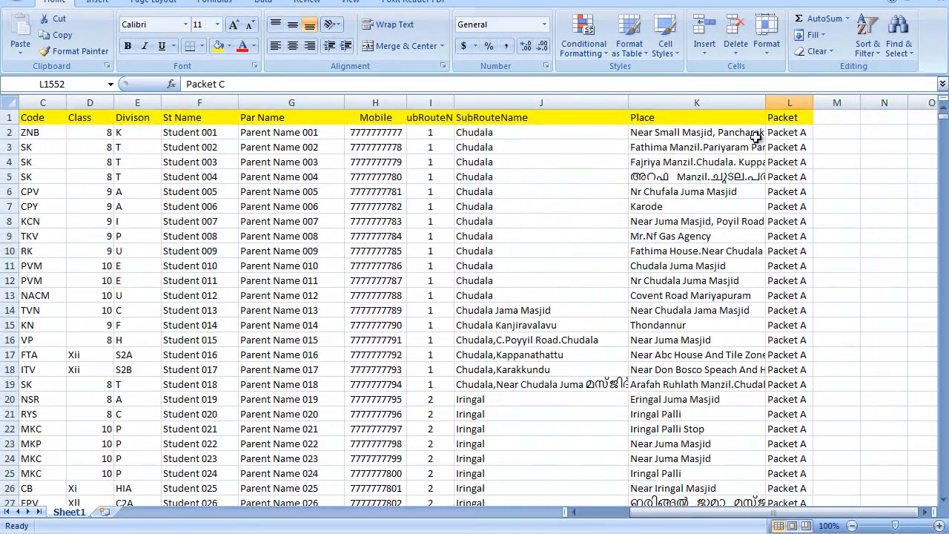
Step: Temporarily enable filtering on the header row to check the distinct values in the Packet column, and remove the filter again
left_click(789, 117)
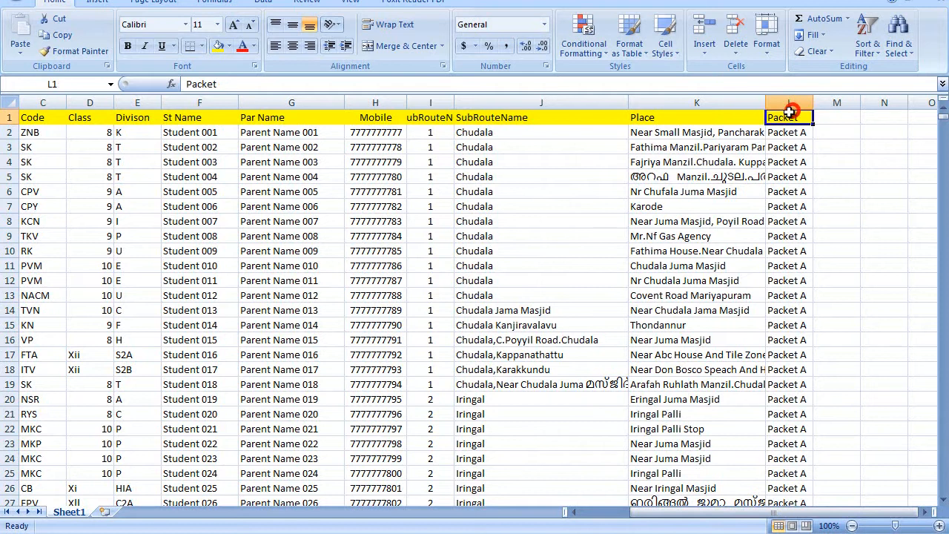
left_click(263, 2)
left_click(388, 37)
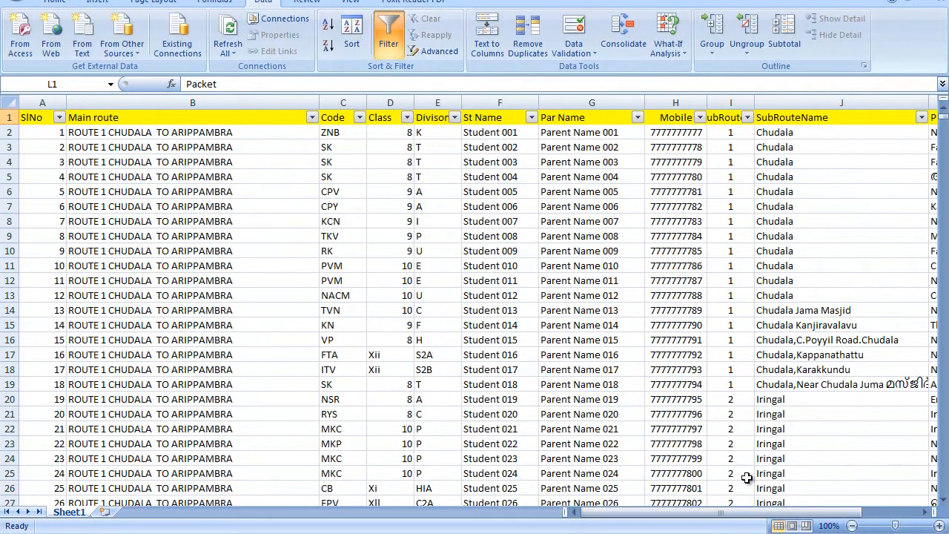
left_click_drag(745, 512, 835, 512)
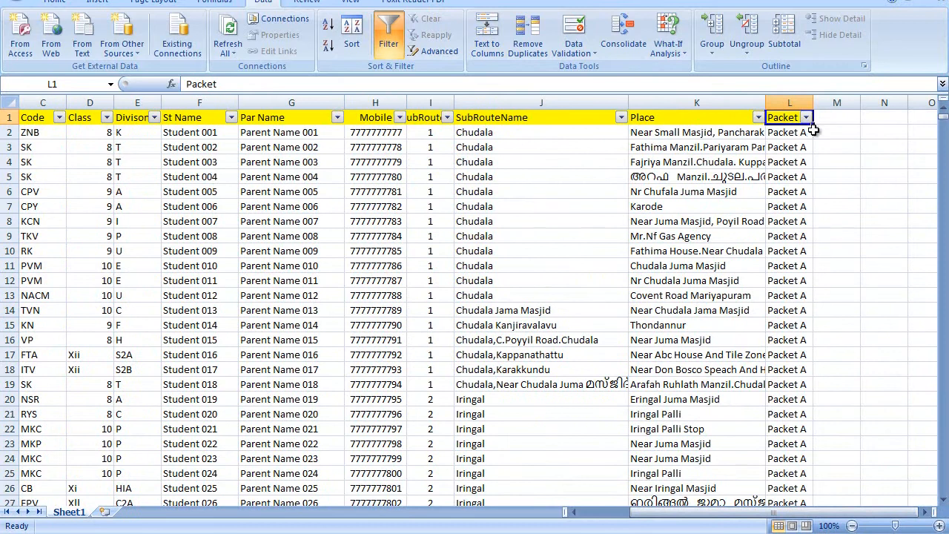
left_click(789, 102)
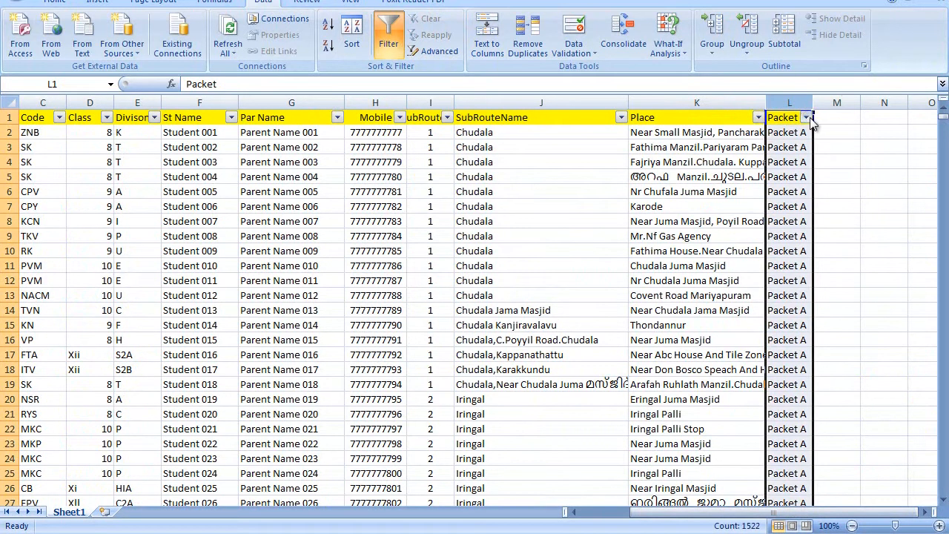
left_click(806, 118)
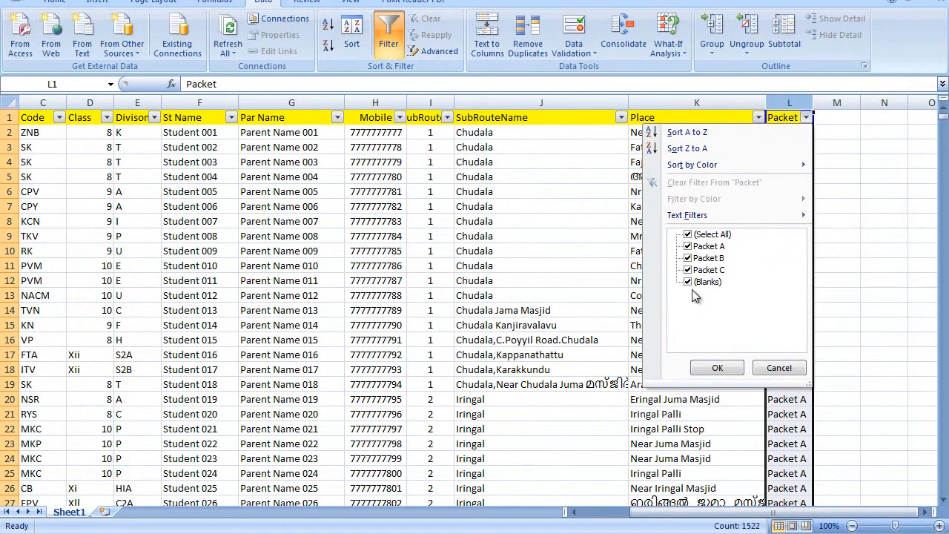
left_click(777, 368)
left_click(602, 293)
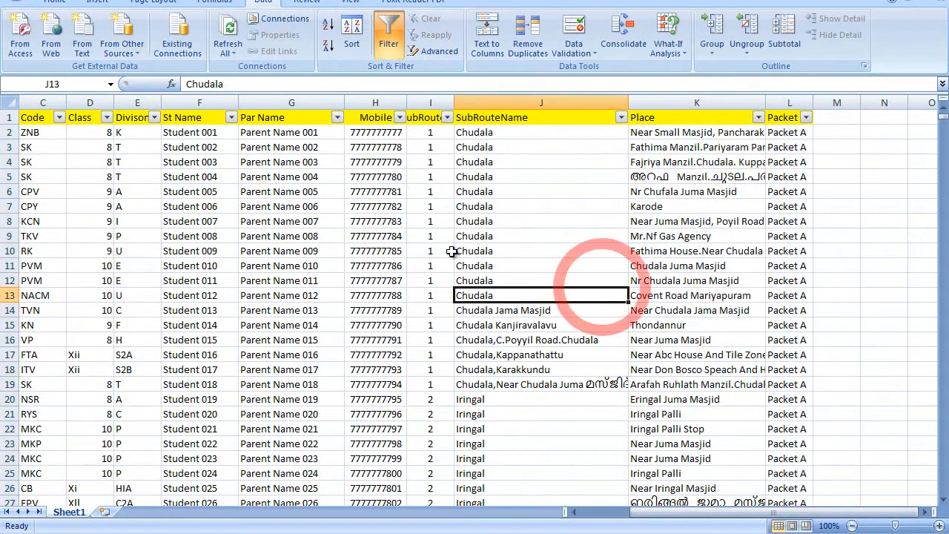
left_click(388, 37)
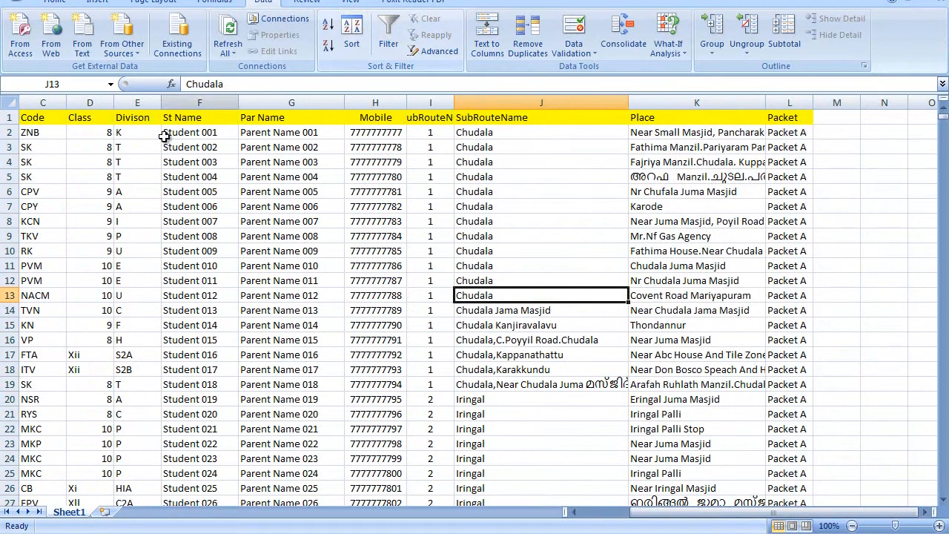
Step: Create a PivotTable from the range Sheet1!$A$1:$L$1554 on a new worksheet
left_click(167, 221)
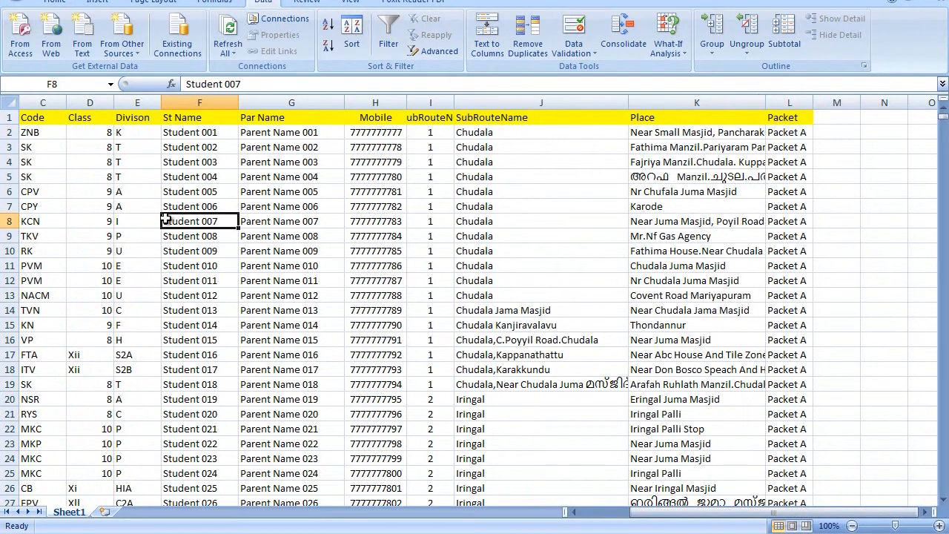
key("ctrl+Home")
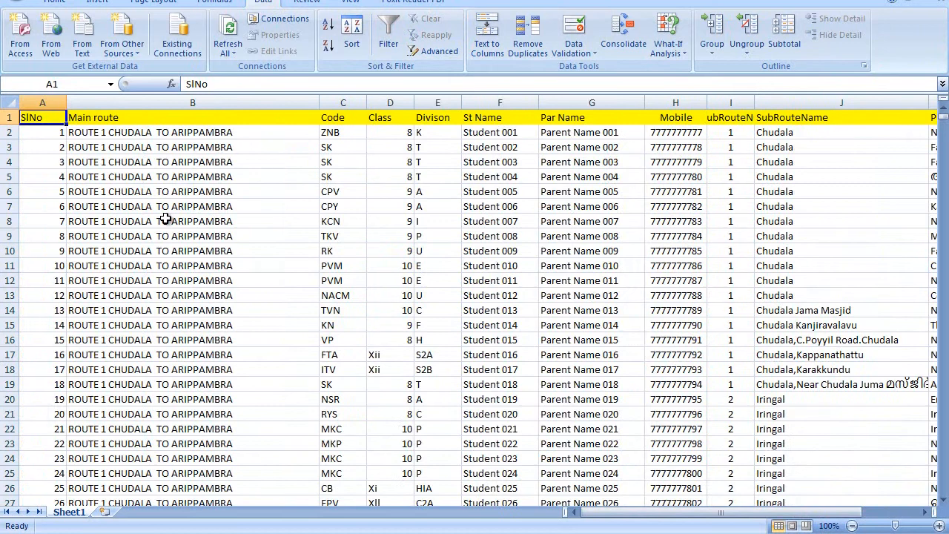
left_click(97, 3)
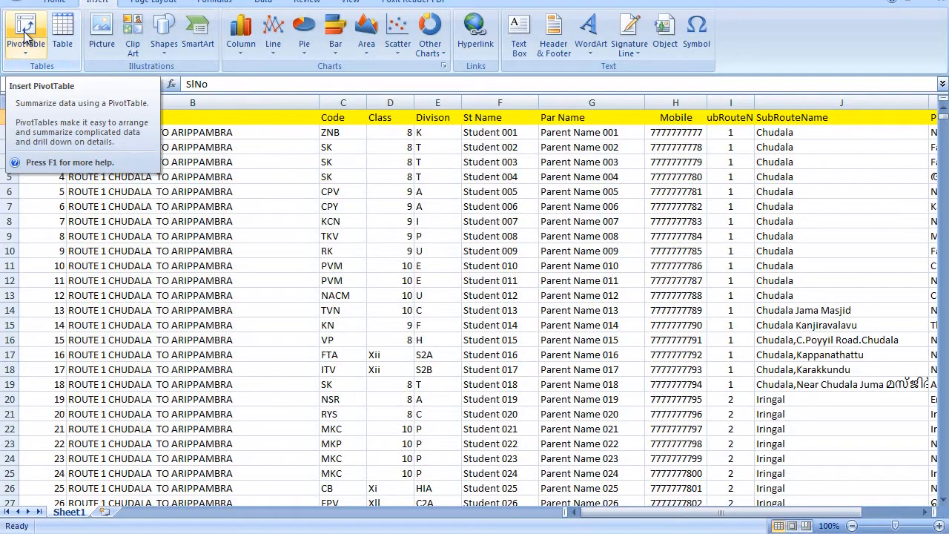
left_click(29, 39)
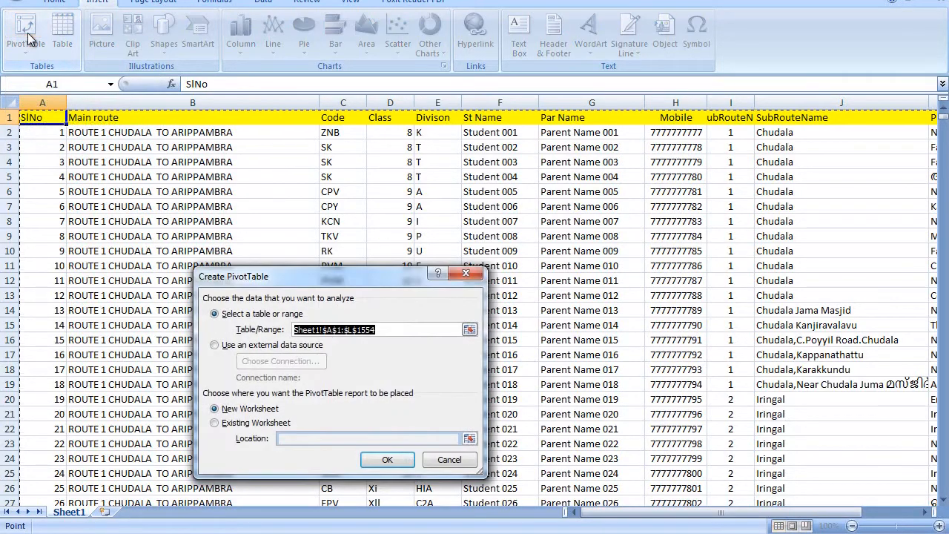
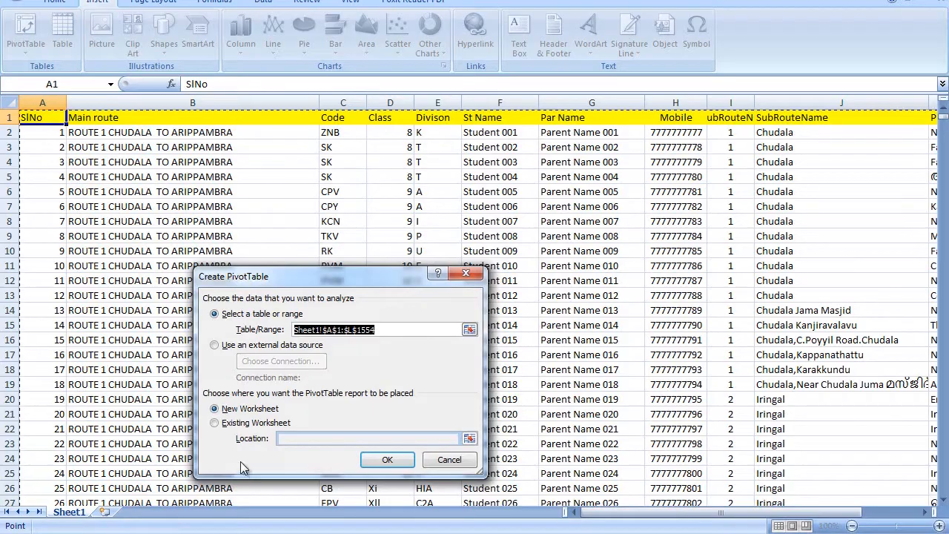
left_click(383, 458)
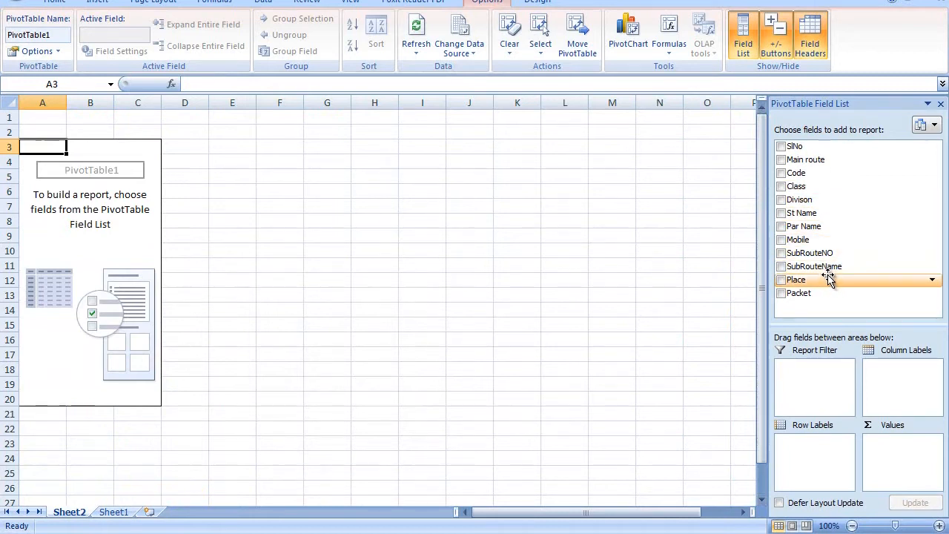
Step: Lay out the PivotTable with Main route as row labels, Packet as column labels and the count of St Name as values
left_click_drag(810, 163, 808, 459)
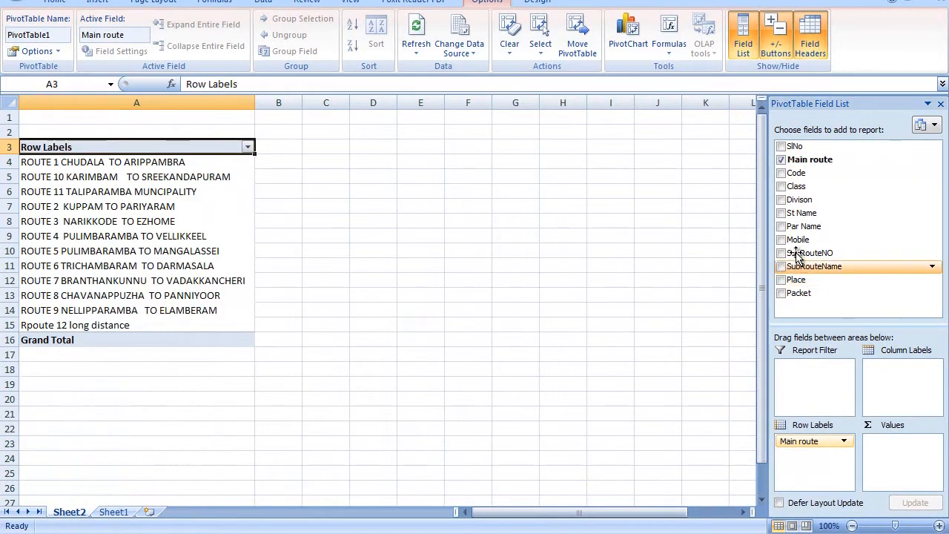
left_click_drag(804, 294, 905, 391)
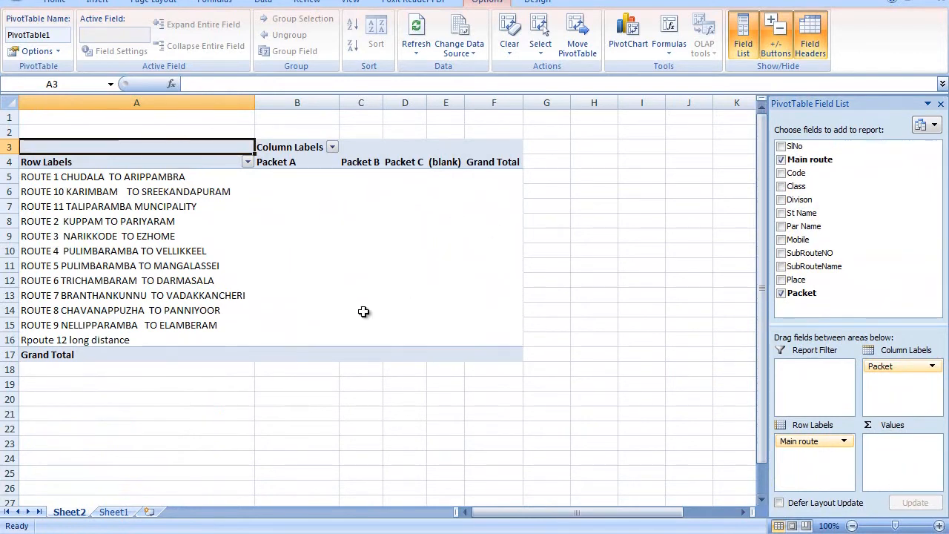
left_click_drag(801, 212, 911, 461)
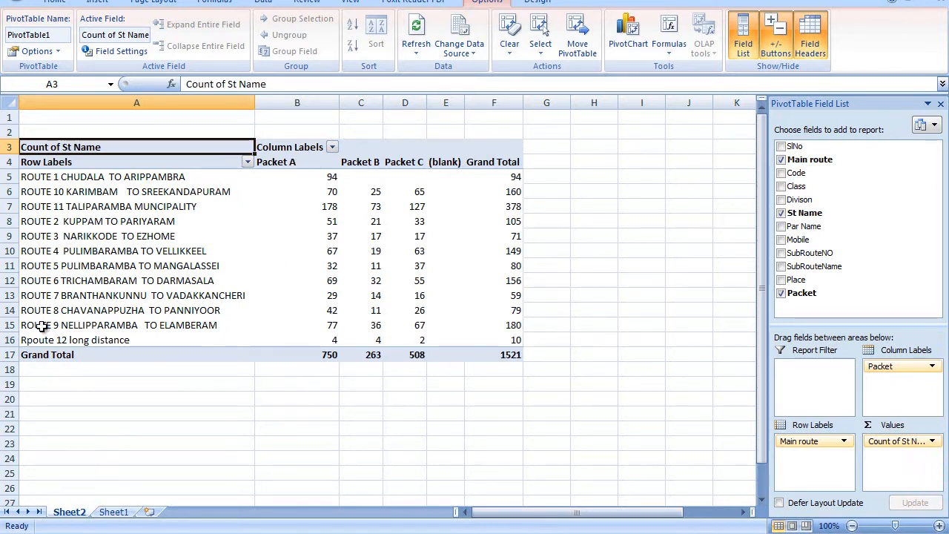
Step: Return to Sheet1 and create a second PivotTable from $A$1:$L$1554 on another new worksheet
left_click(115, 512)
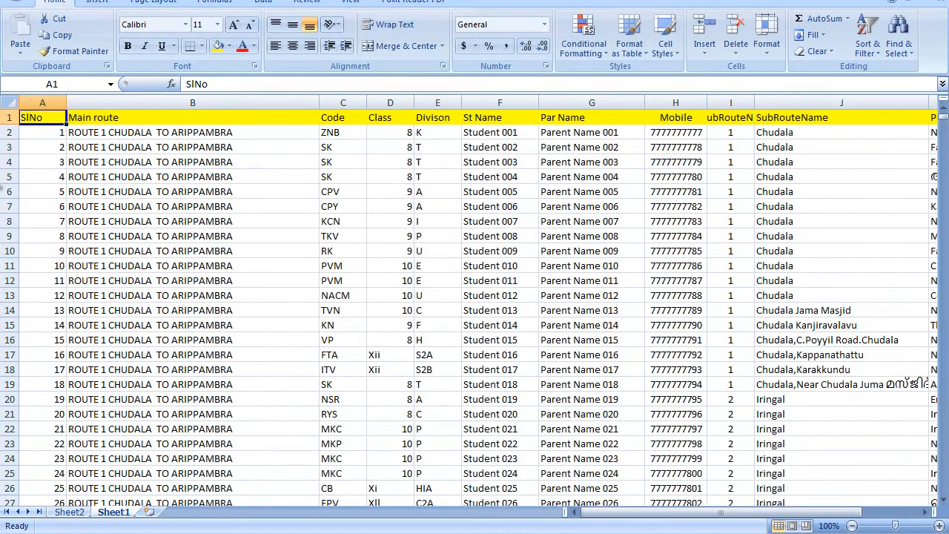
left_click(93, 3)
left_click(25, 37)
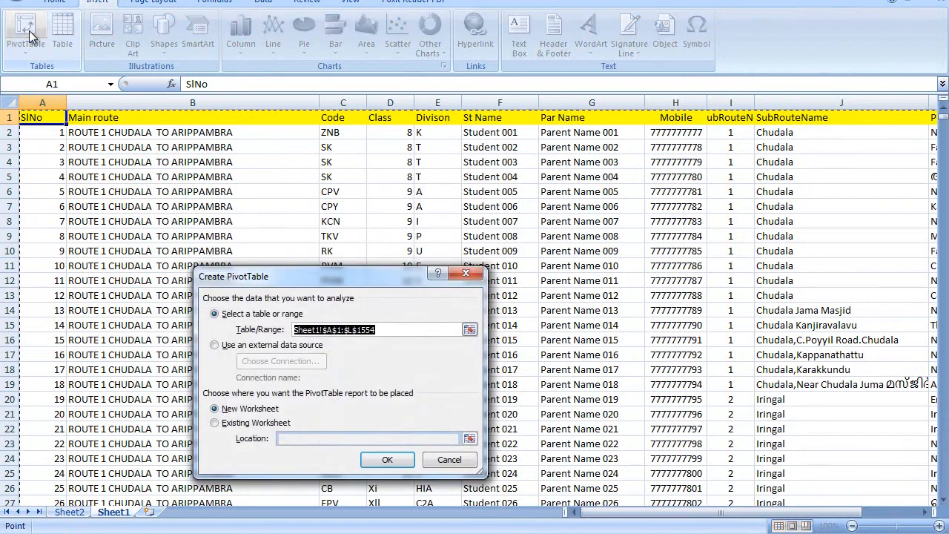
left_click(387, 460)
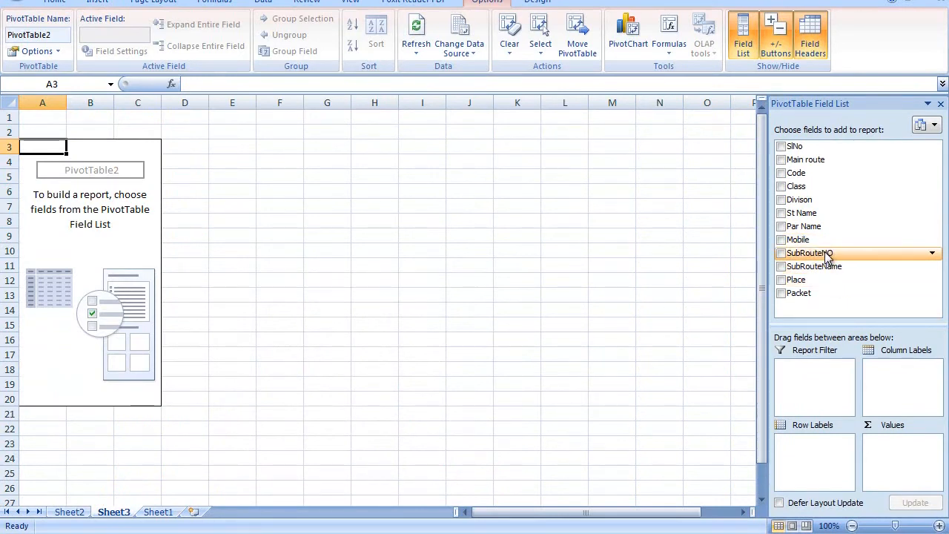
Step: Lay out the second PivotTable with SubRouteNO as row labels, Packet as column labels and the count of St Name as values
left_click_drag(825, 252, 823, 478)
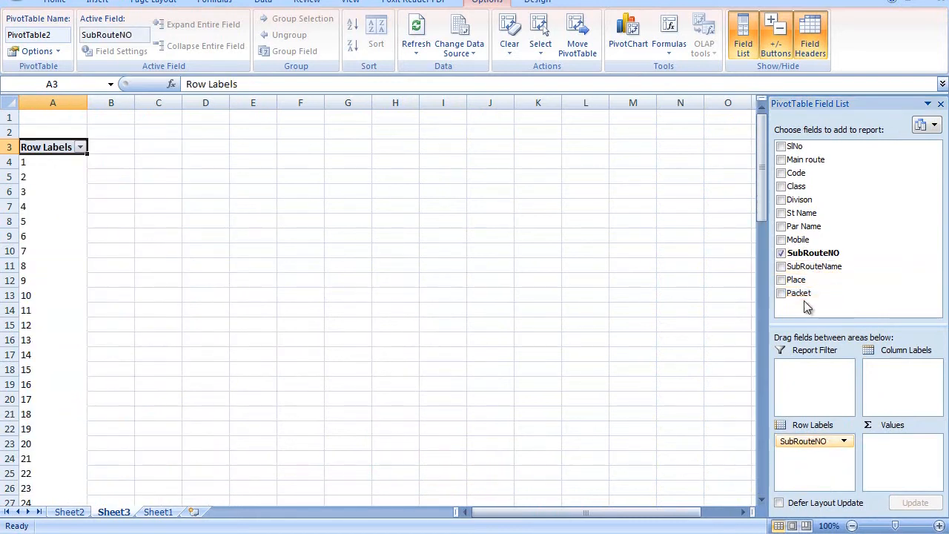
left_click_drag(800, 297, 904, 382)
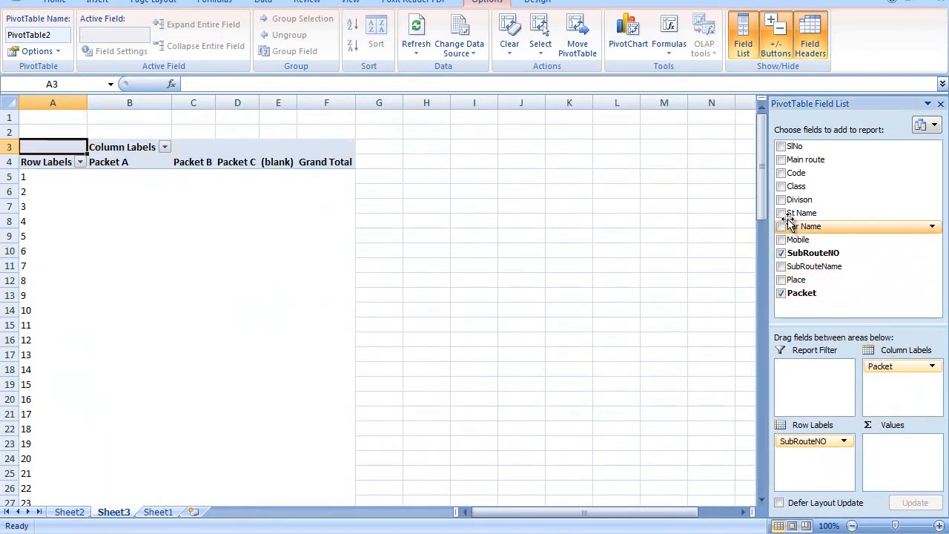
left_click_drag(808, 215, 910, 447)
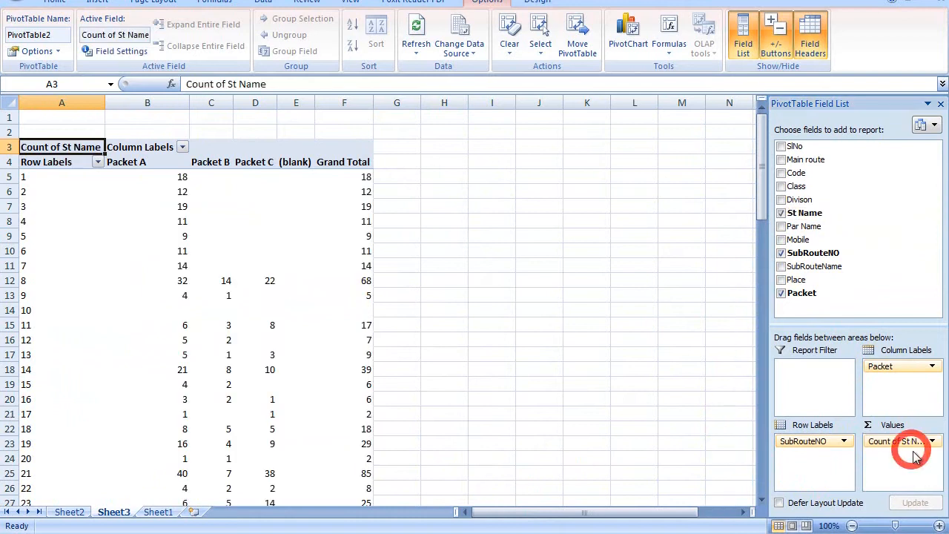
Step: Convert the subroute PivotTable sheet to plain data by copying the whole sheet and pasting it over itself as Values
scroll(232, 302, "down", 20)
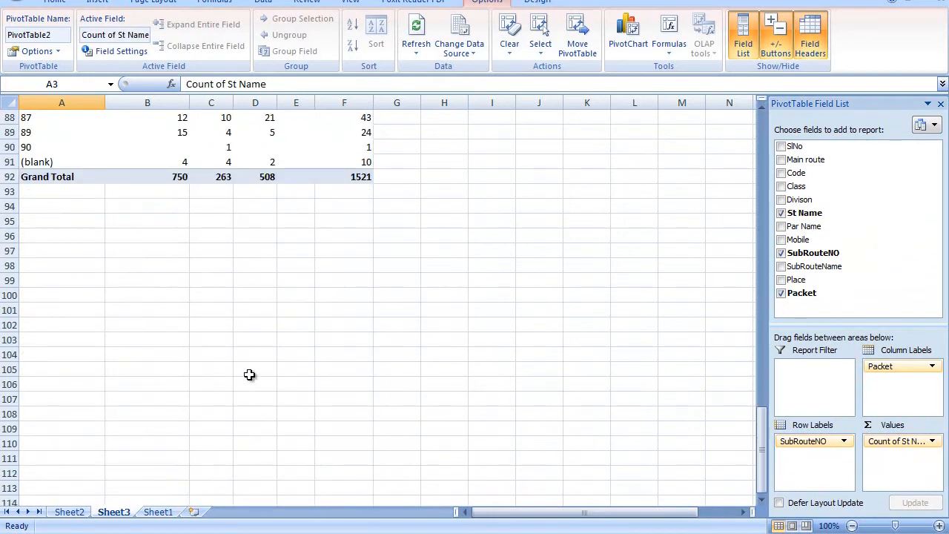
scroll(189, 215, "up", 20)
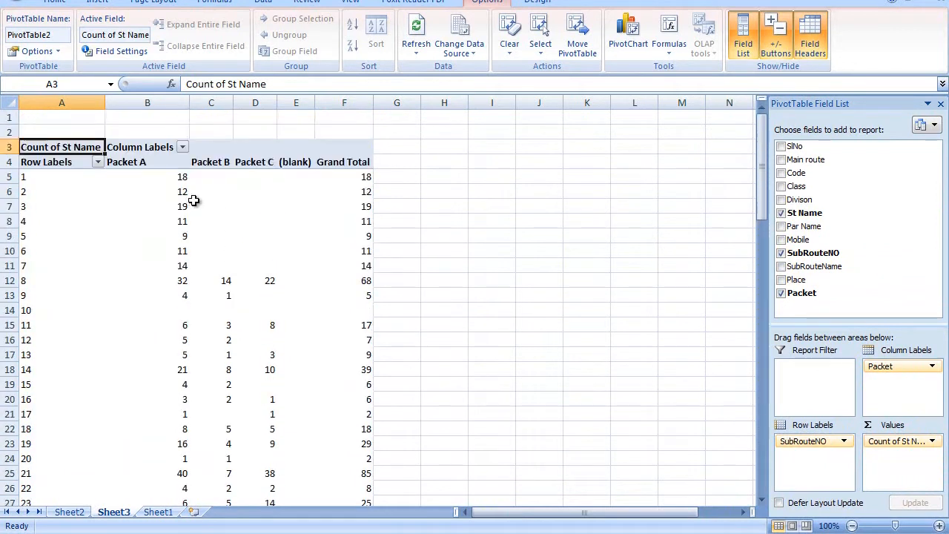
right_click(8, 104)
left_click(41, 127)
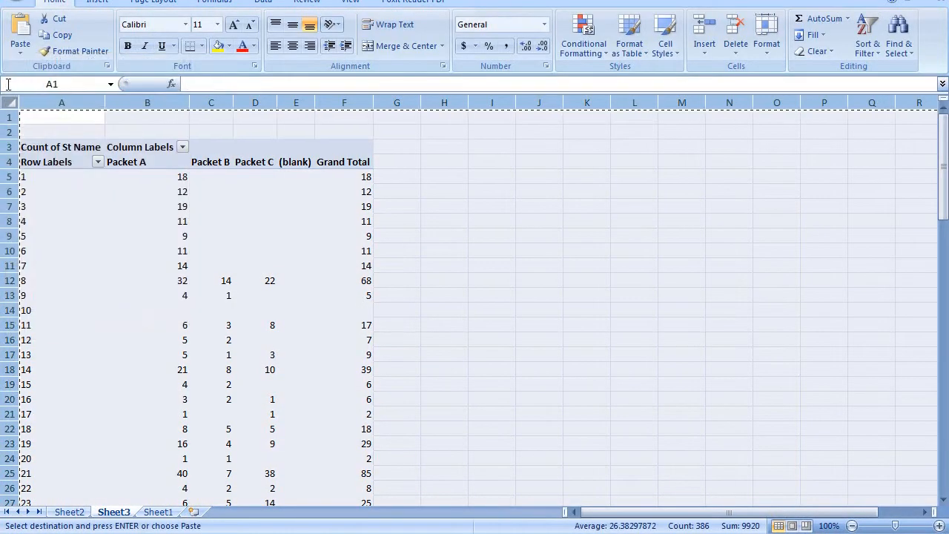
right_click(8, 106)
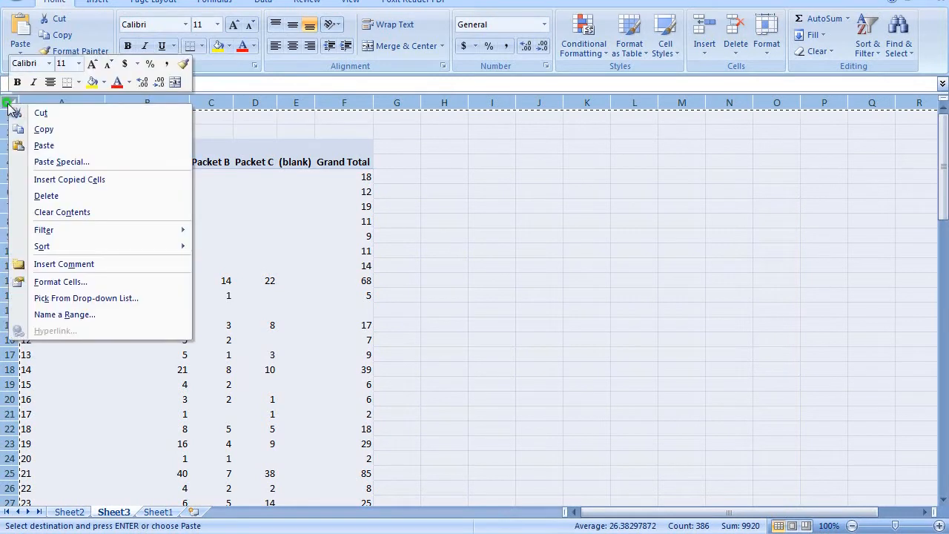
left_click(65, 162)
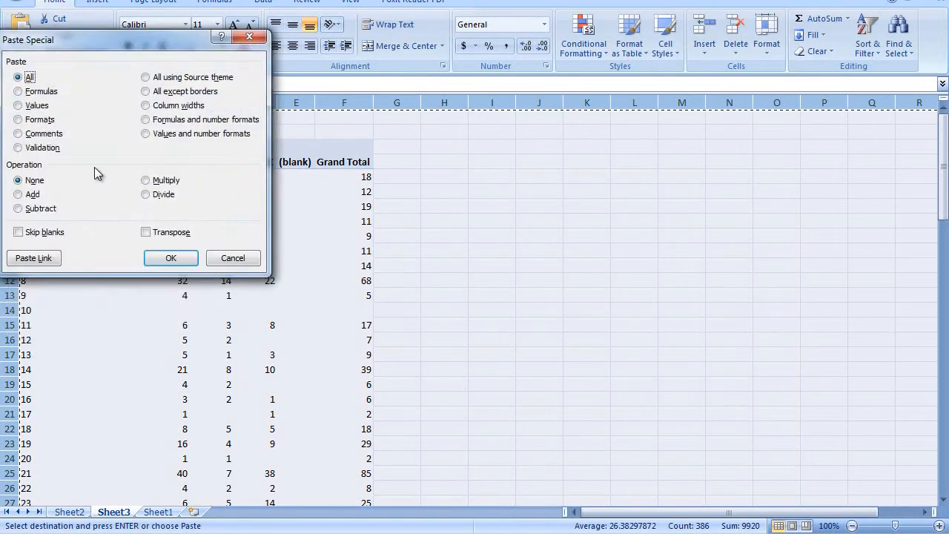
left_click_drag(66, 47, 106, 63)
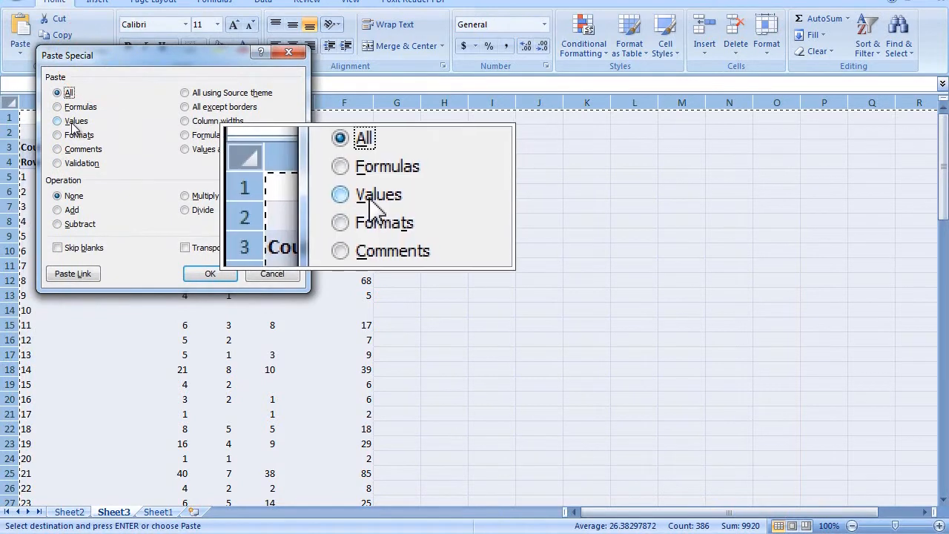
left_click(74, 122)
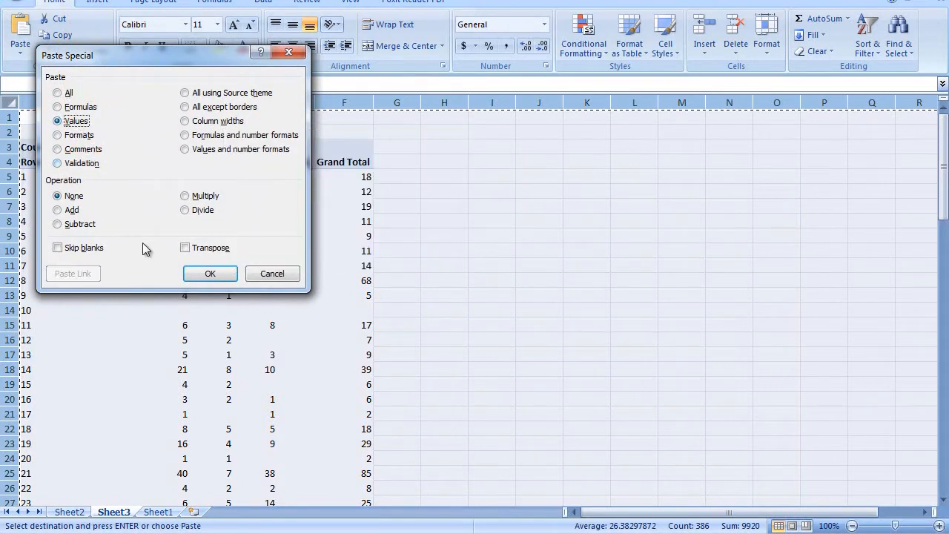
left_click(209, 274)
Step: Clear the leftover PivotTable captions above the header row and delete the empty (blank) packet column
left_click_drag(70, 145, 183, 124)
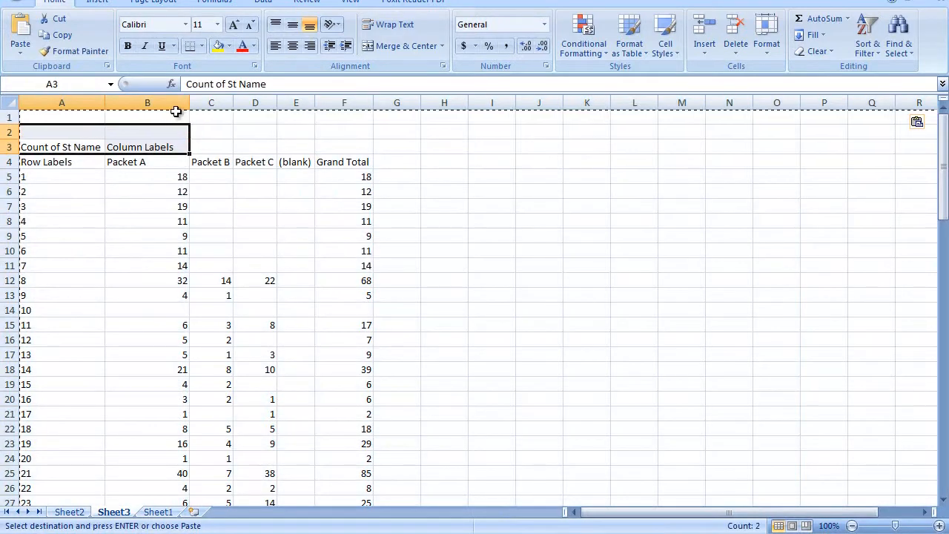
key("Delete")
left_click_drag(135, 143, 346, 142)
scroll(280, 268, "down", 17)
scroll(280, 267, "down", 10)
scroll(272, 286, "up", 20)
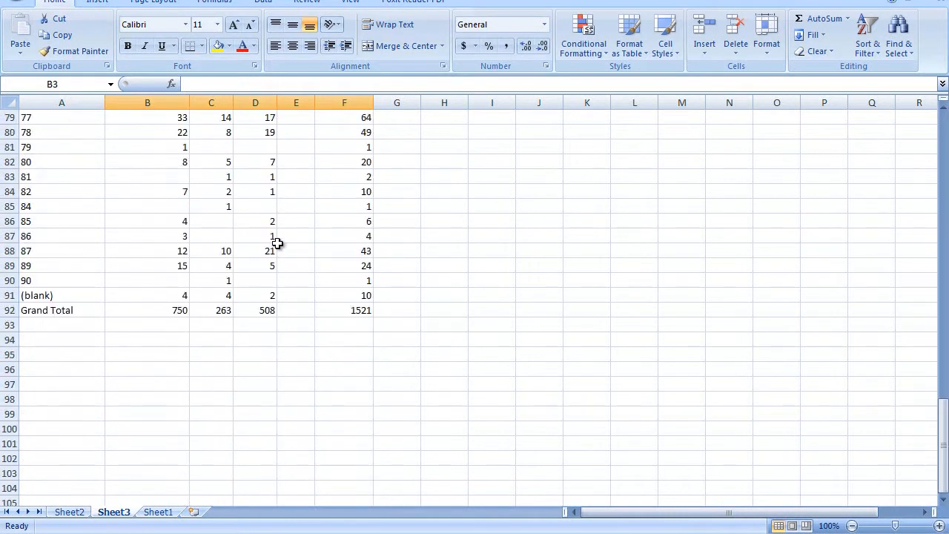
left_click(296, 102)
right_click(297, 102)
left_click(338, 196)
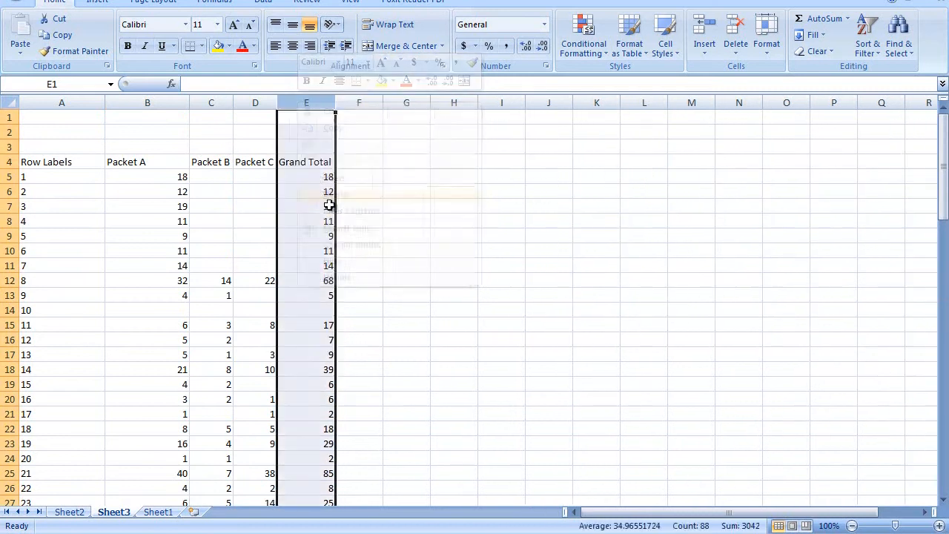
Step: Rename the Row Labels header in A4 as "Sub route"
left_click_drag(137, 147, 312, 144)
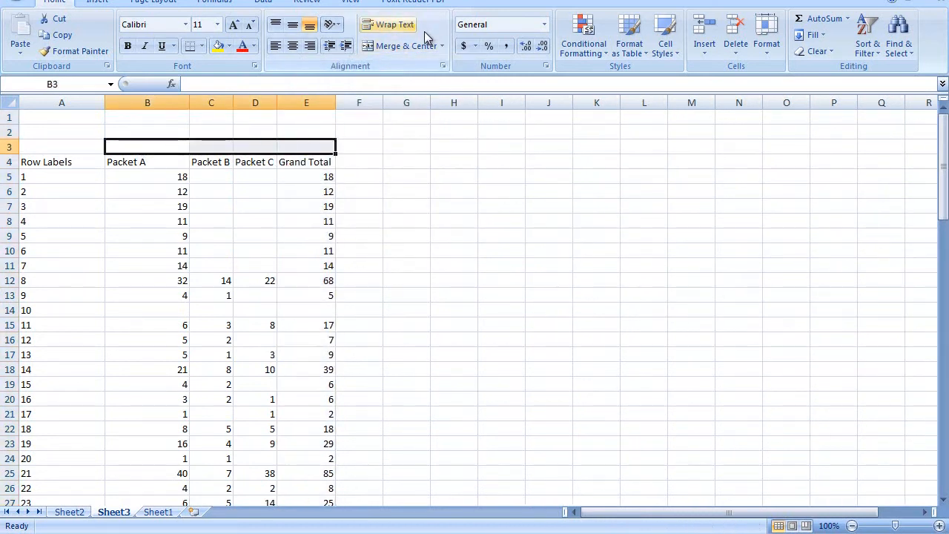
left_click(53, 158)
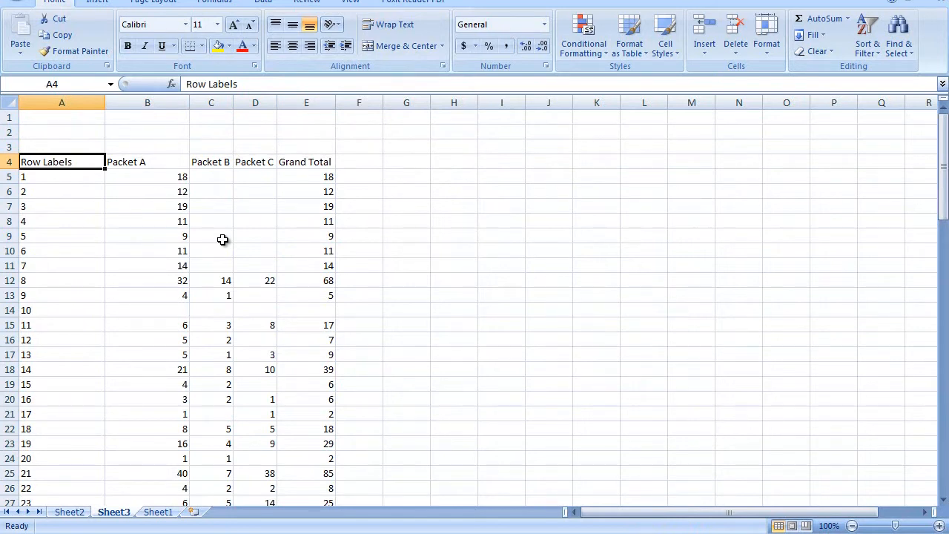
type("Su")
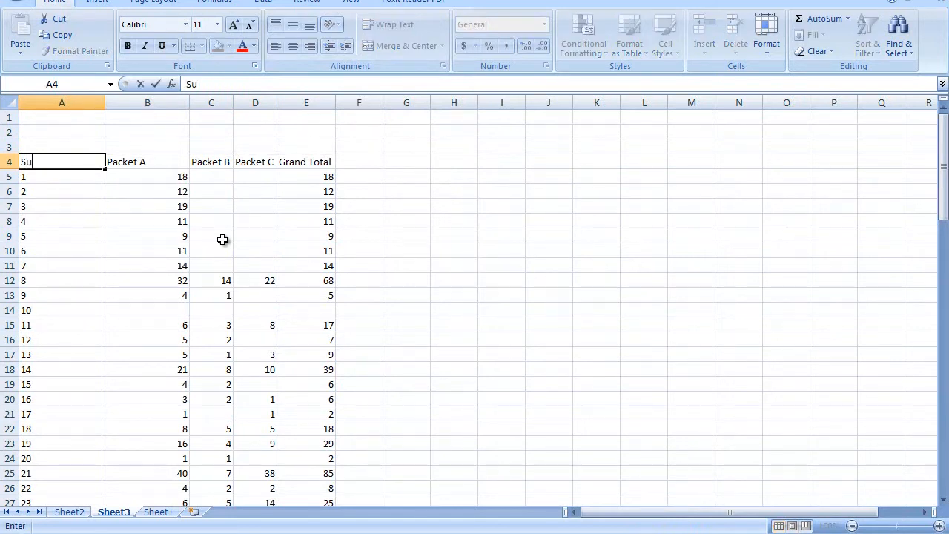
type("b route")
key("Return")
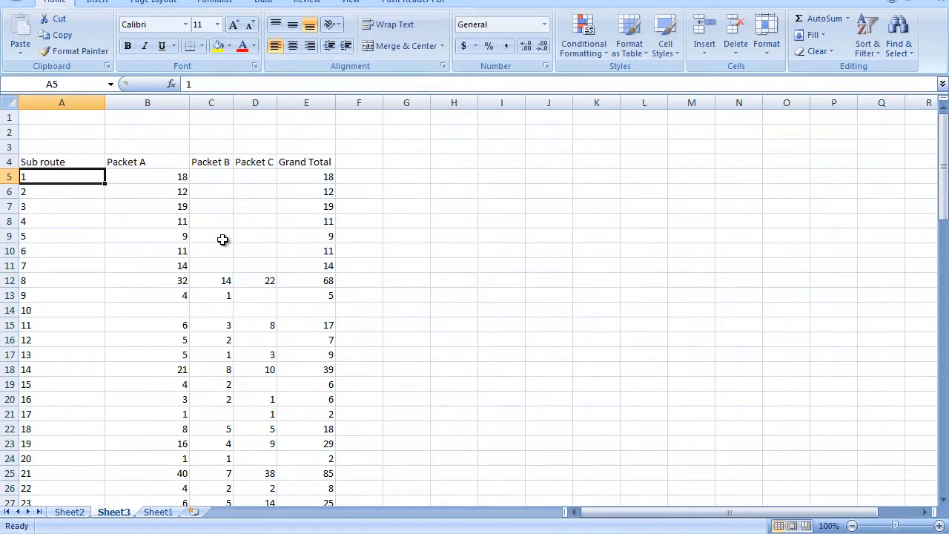
Step: Format the range A4:E90 as a table with headers, using a medium blue banded table style
left_click_drag(48, 160, 252, 160)
key("shift+Right")
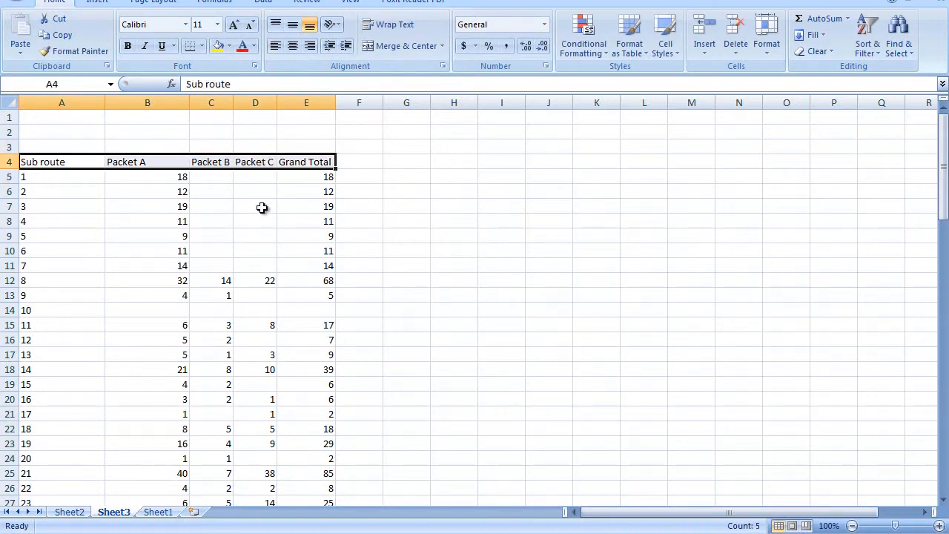
key("Right")
key("Left")
key("shift+Right")
key("shift+Right")
key("shift+Right")
key("shift+Right")
key("ctrl+shift+Down")
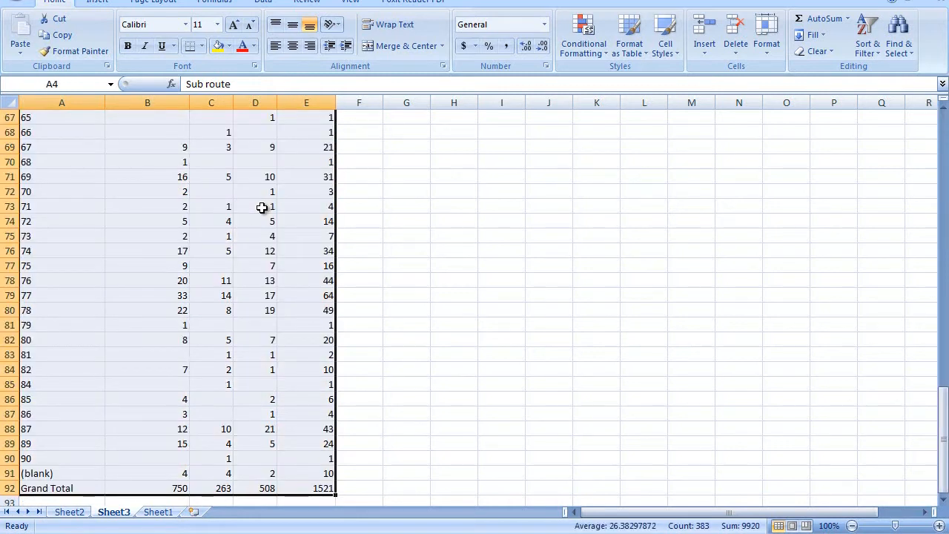
key("shift+Up")
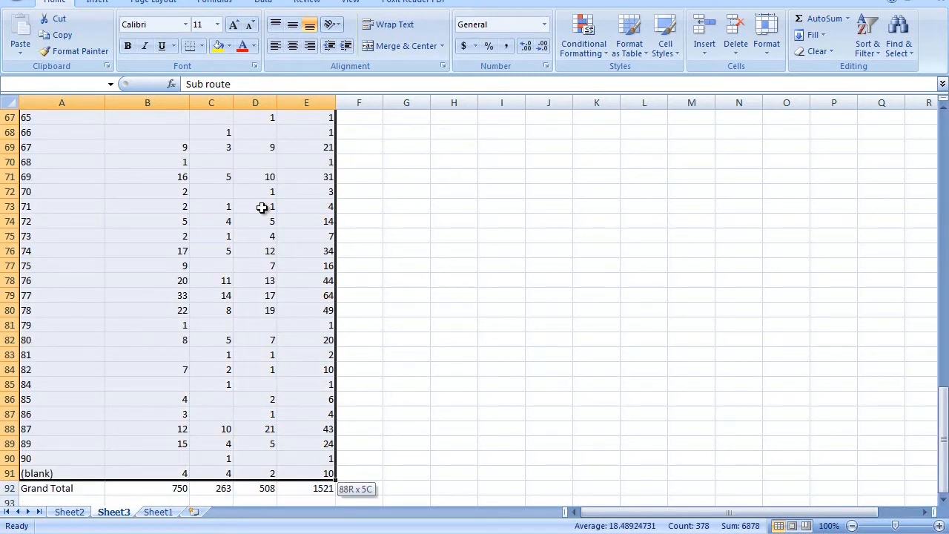
key("shift+Up")
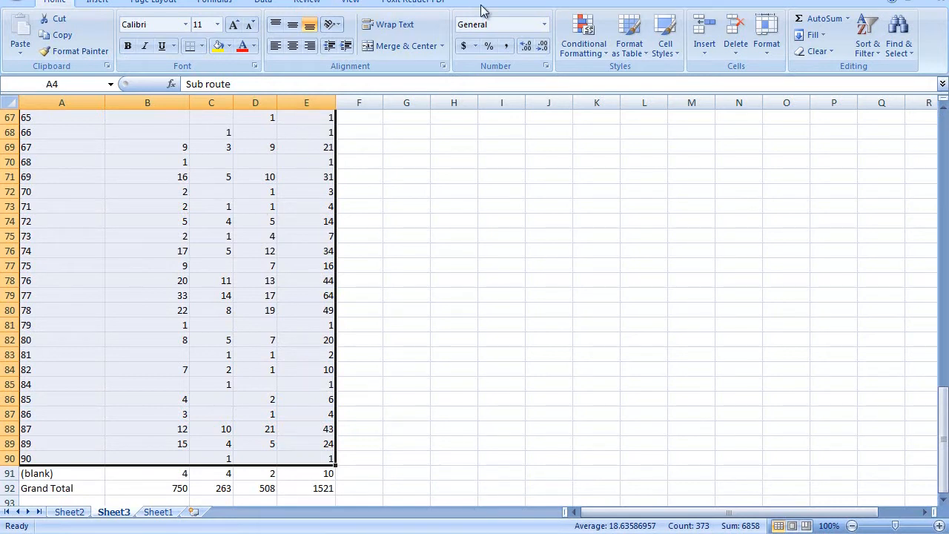
left_click(632, 47)
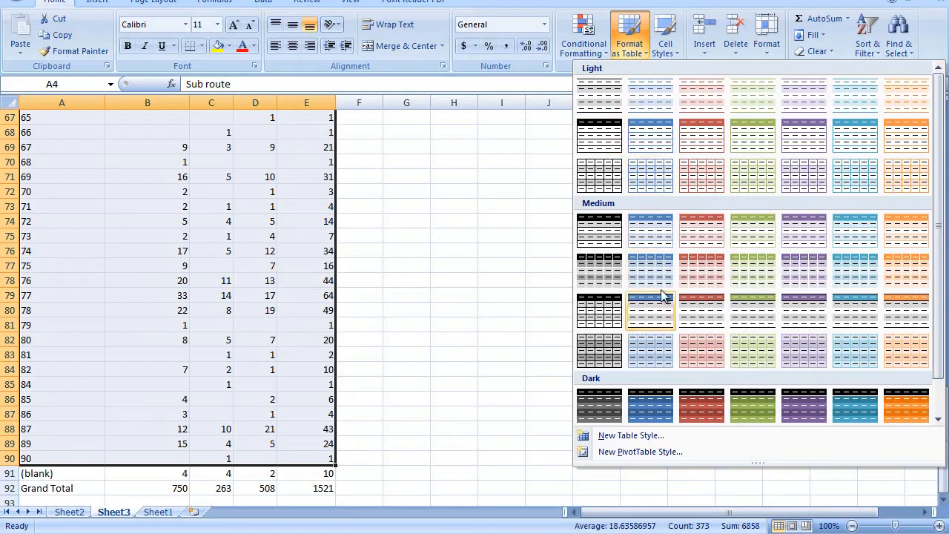
left_click(653, 271)
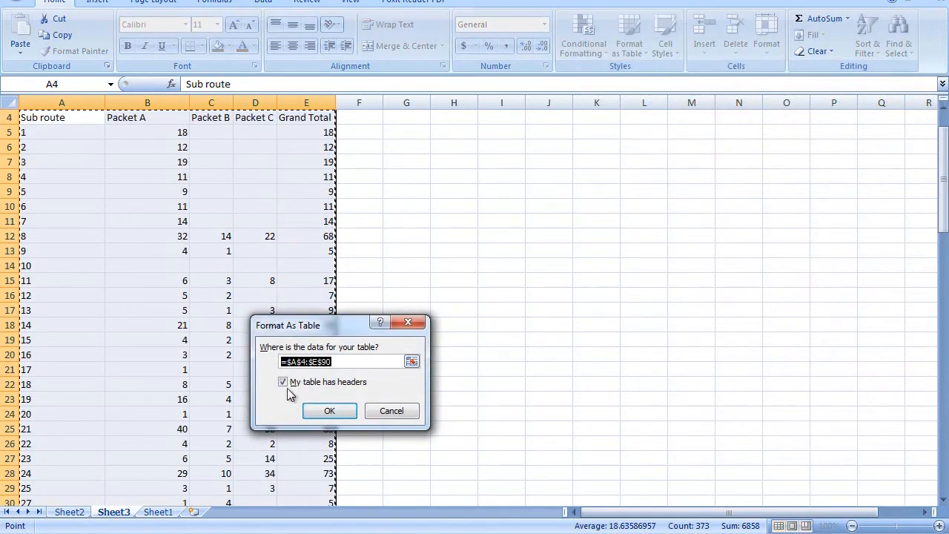
left_click(329, 412)
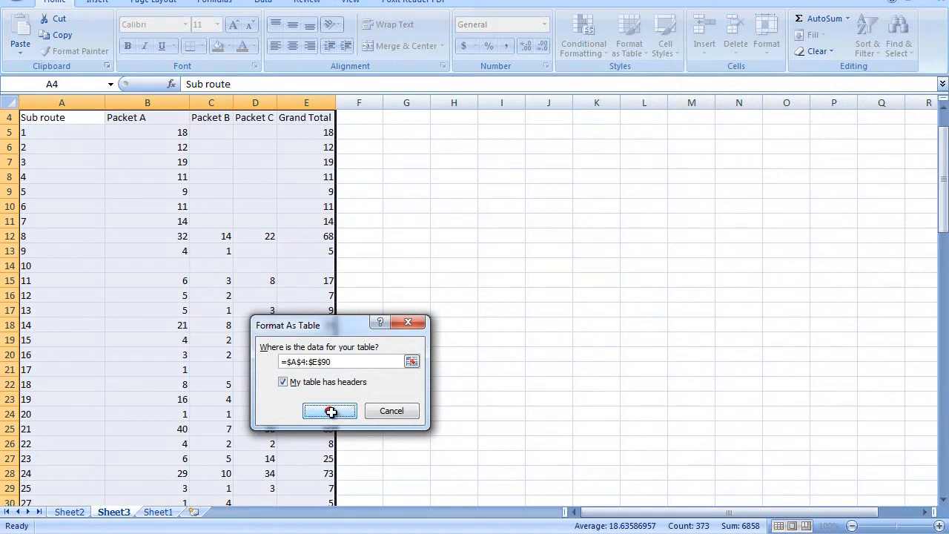
Step: Clear the (blank) and Grand Total rows below the table
scroll(293, 385, "down", 20)
scroll(268, 347, "down", 5)
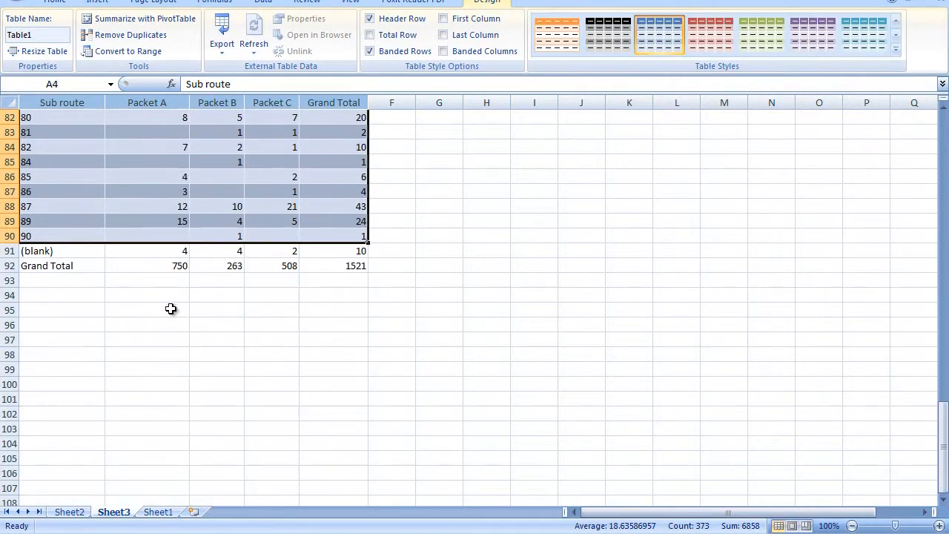
left_click_drag(38, 252, 110, 256)
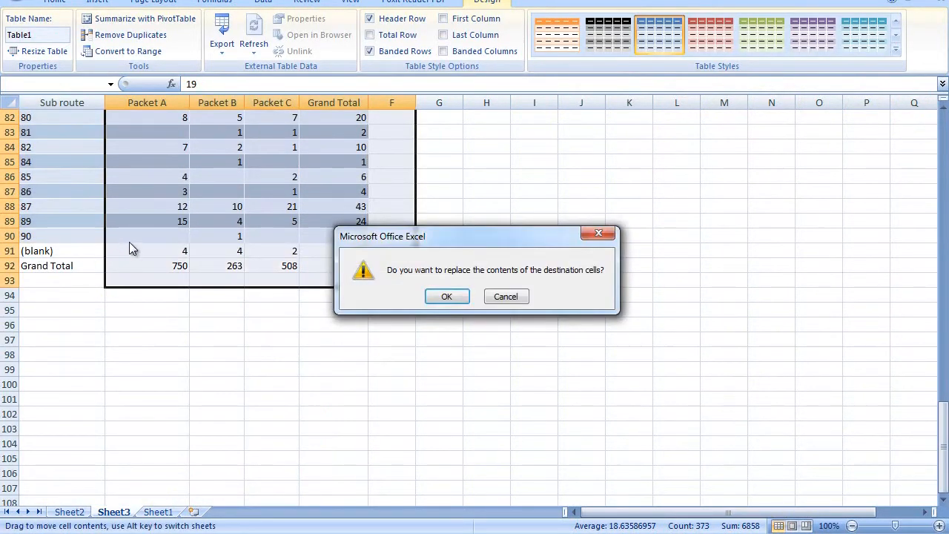
key("Escape")
left_click_drag(68, 246, 408, 335)
key("Delete")
left_click(261, 265)
Step: Add AutoSum totals in B91:E91 below the packet and Grand Total columns and label the row "Total"
left_click_drag(159, 252, 350, 251)
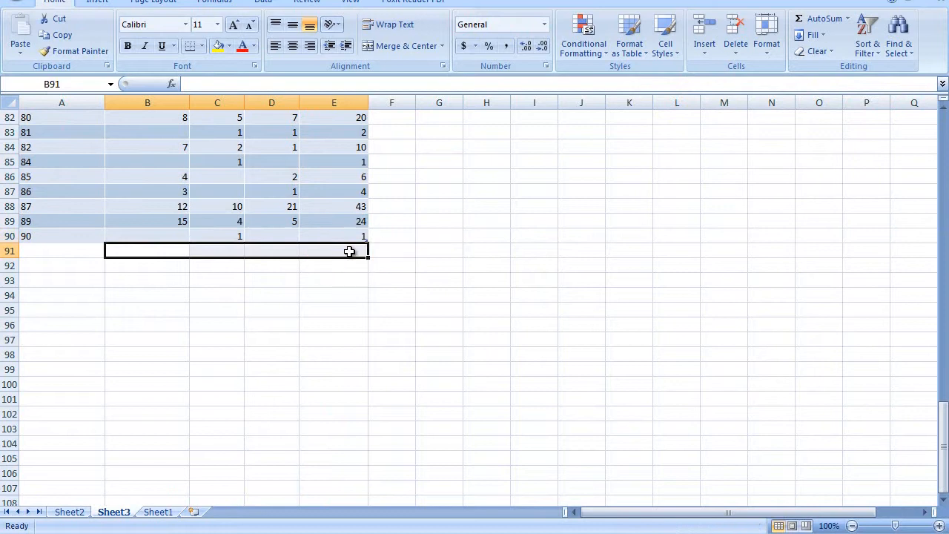
key("alt+equal")
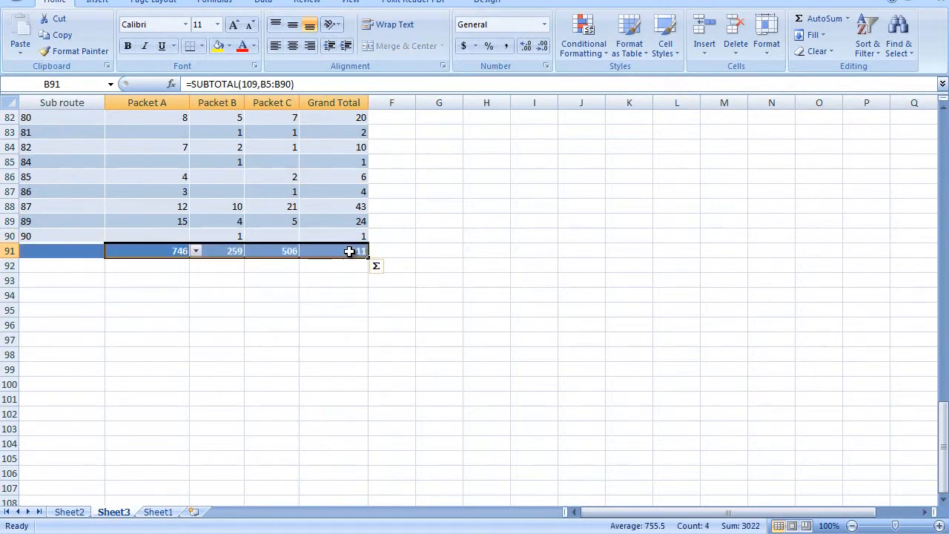
key("Left")
type("T")
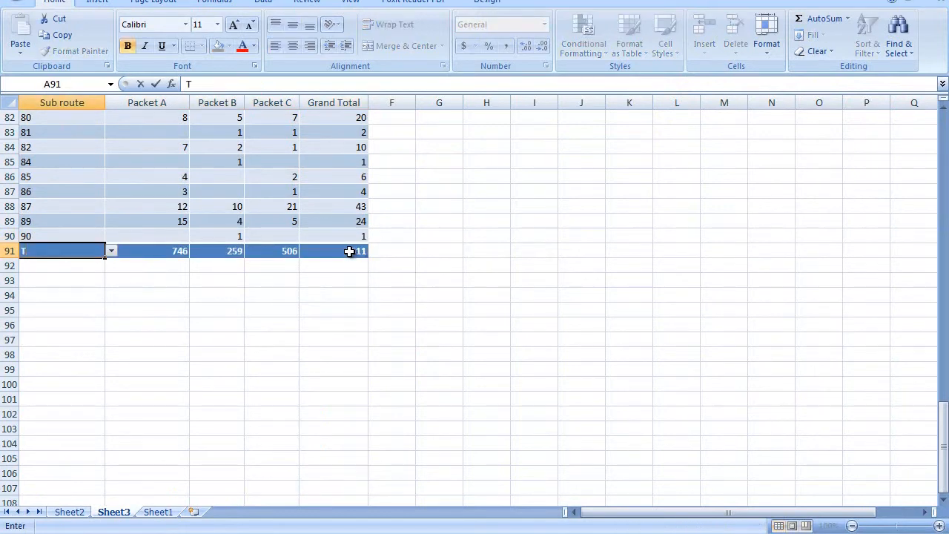
type("otal")
key("Return")
left_click(422, 267)
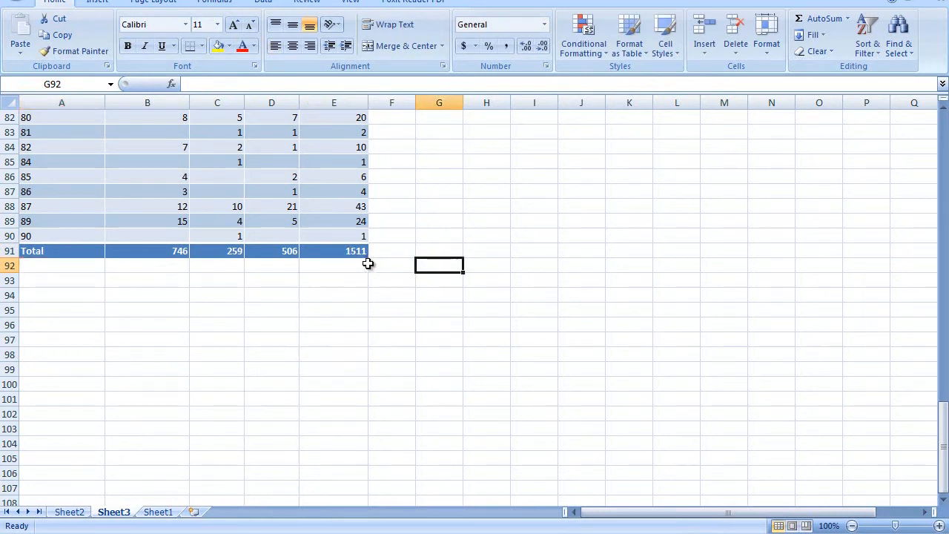
Step: Center the contents of columns B through E horizontally
scroll(362, 259, "up", 20)
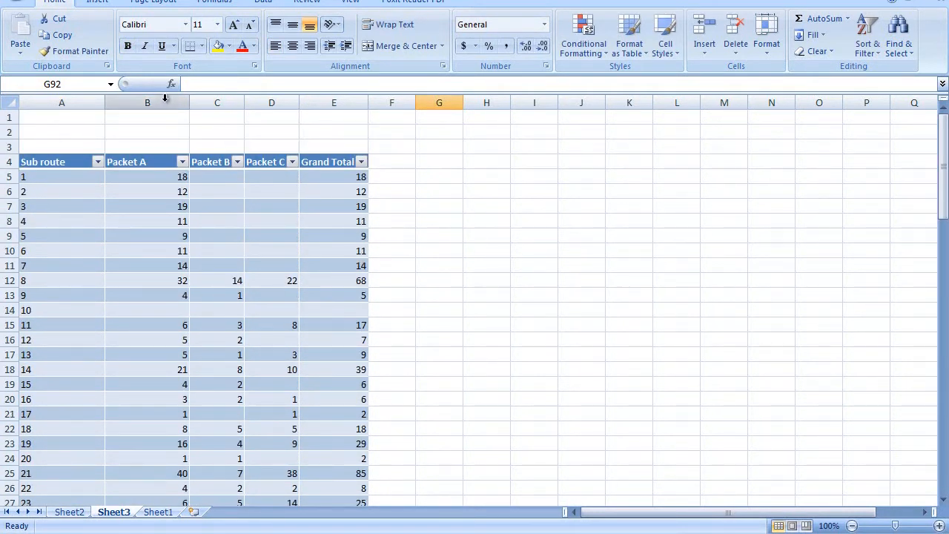
left_click_drag(159, 102, 334, 102)
left_click(293, 45)
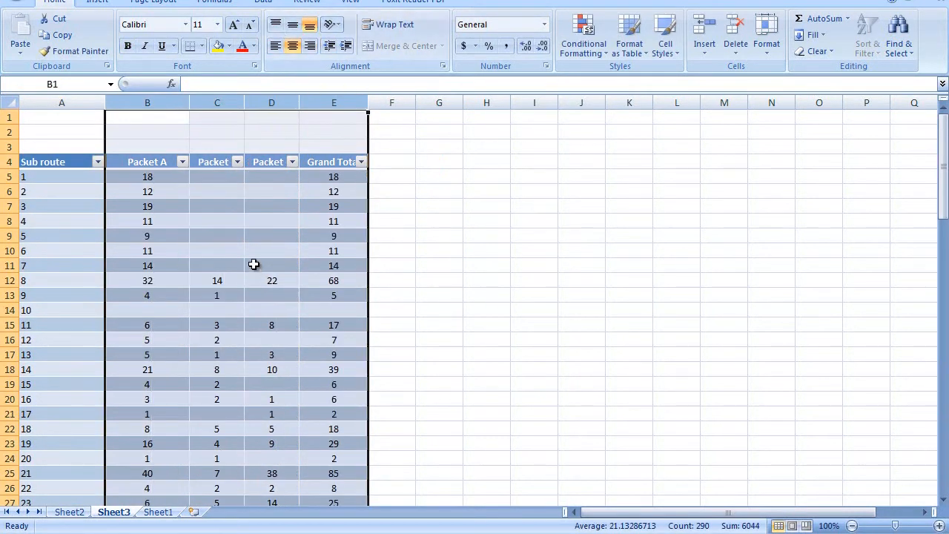
left_click(180, 231)
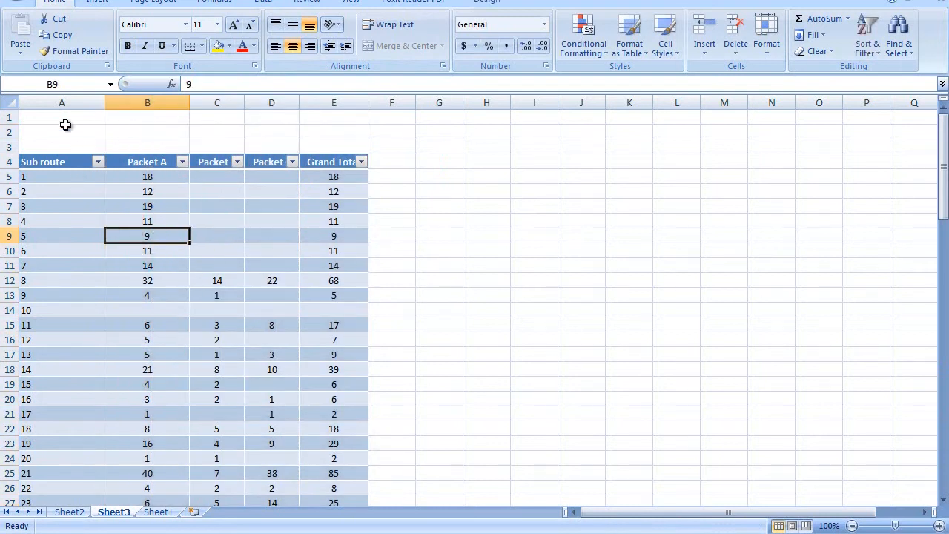
Step: Insert a blank table column between Sub route and Packet A and select its first data cell, B5
left_click(132, 104)
right_click(132, 104)
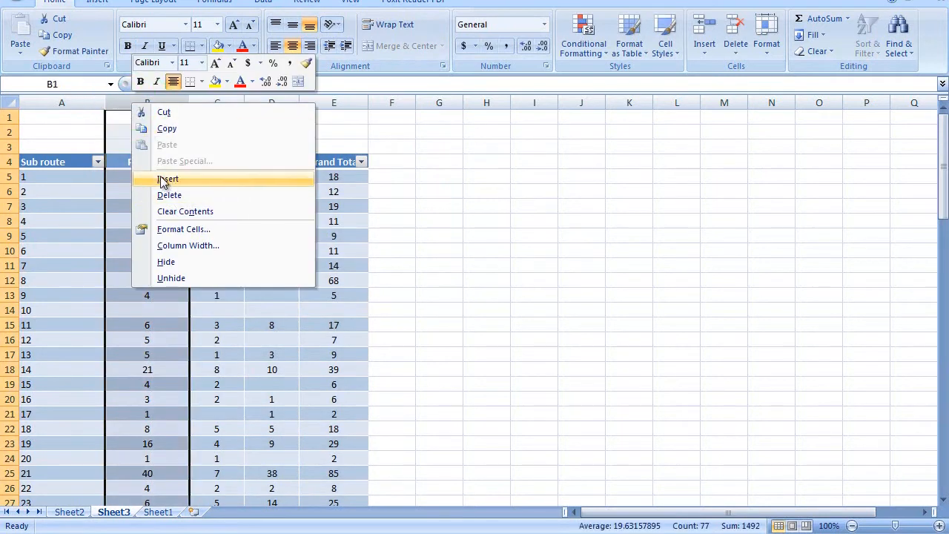
left_click(170, 180)
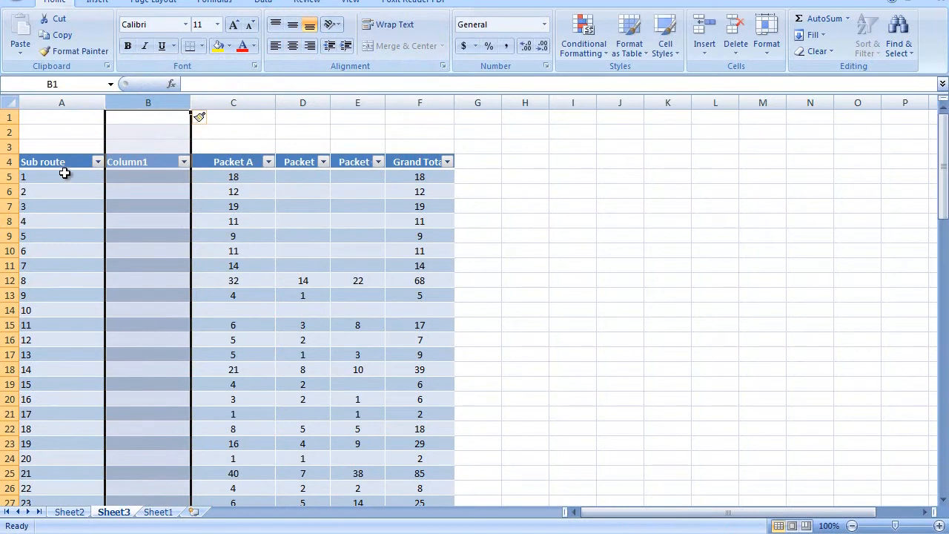
left_click(65, 174)
left_click(141, 172)
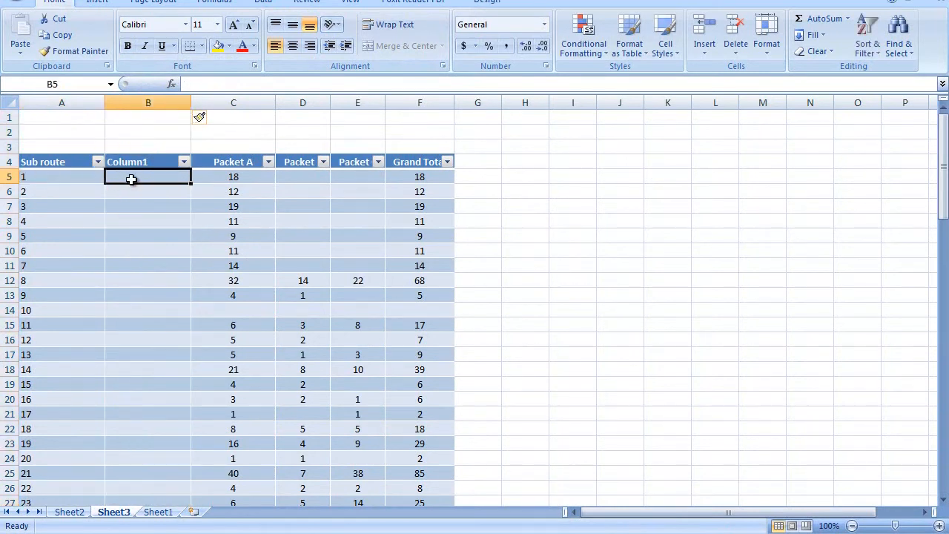
left_click(54, 178)
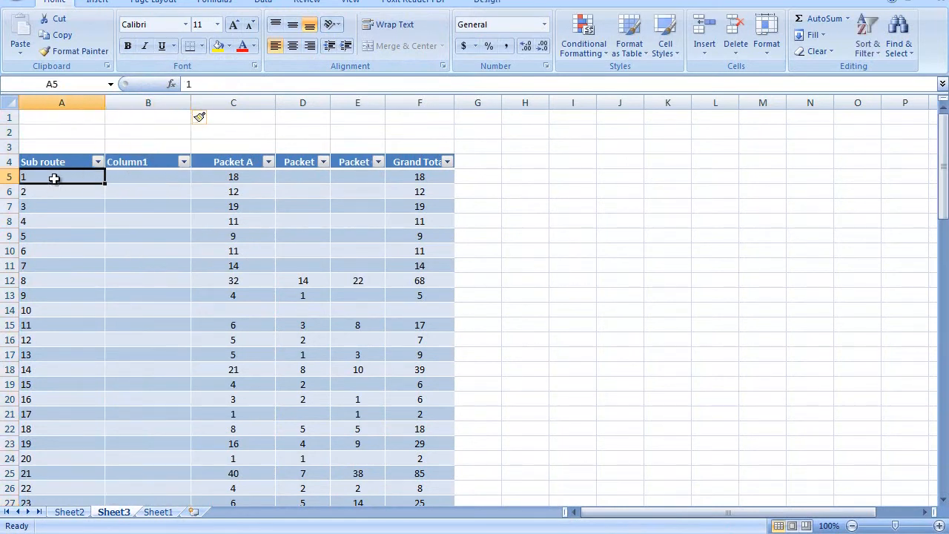
left_click(139, 181)
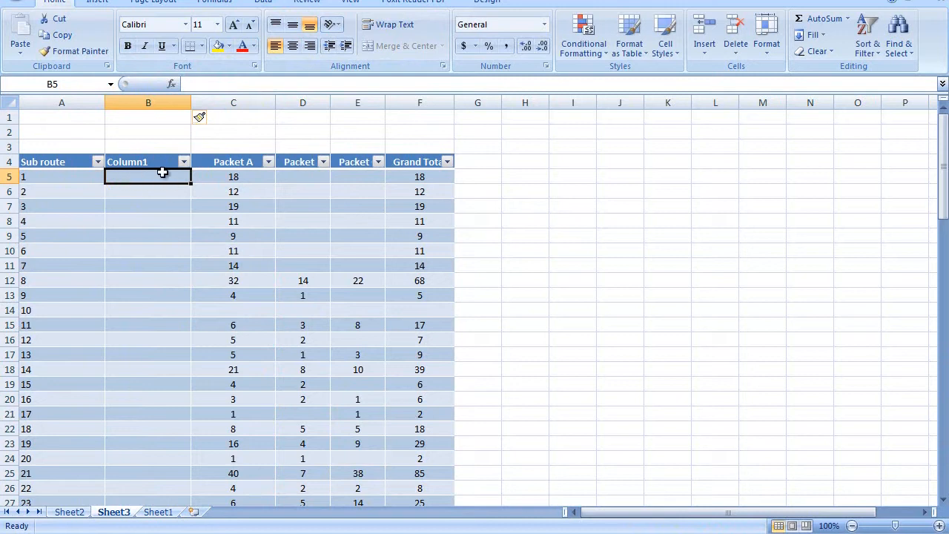
Step: Start a VLOOKUP in B5 using the Sub route value of the same row as the lookup value
left_click(172, 84)
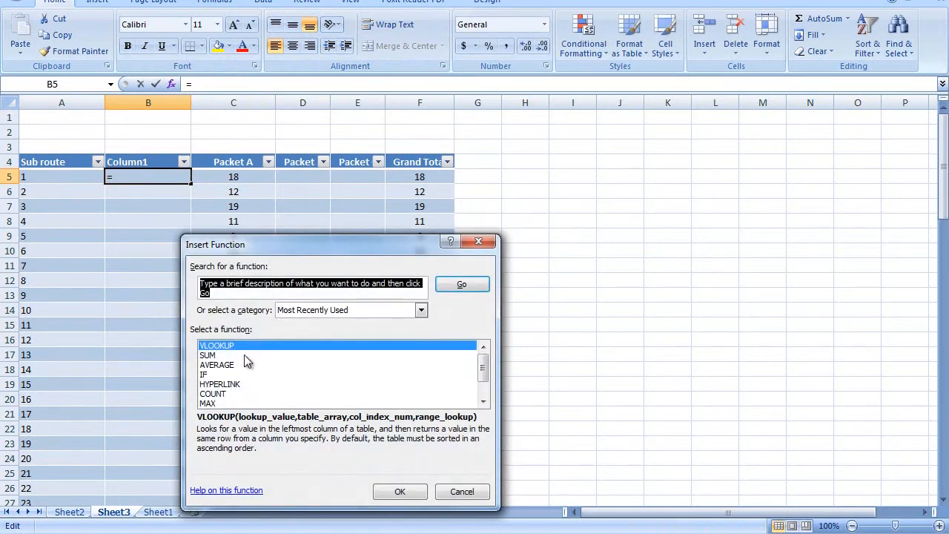
left_click(400, 492)
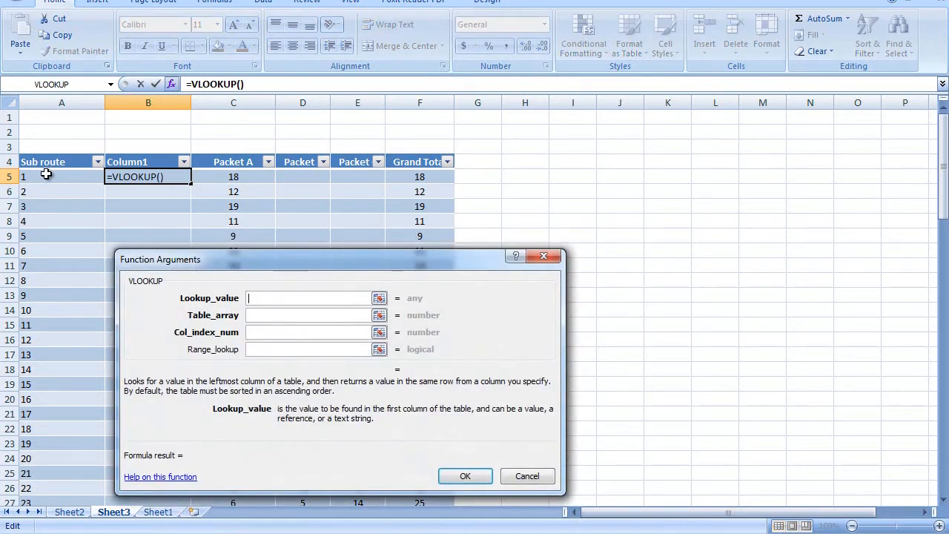
left_click(46, 175)
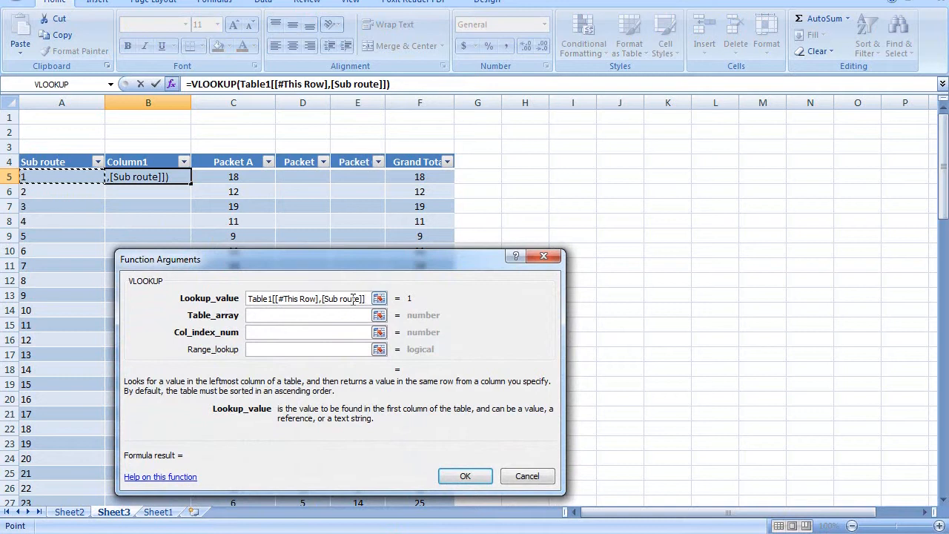
Step: Set the VLOOKUP table array to the absolute range Sheet1!$I$2:$J$1554, covering the subroute number and name columns
left_click(379, 316)
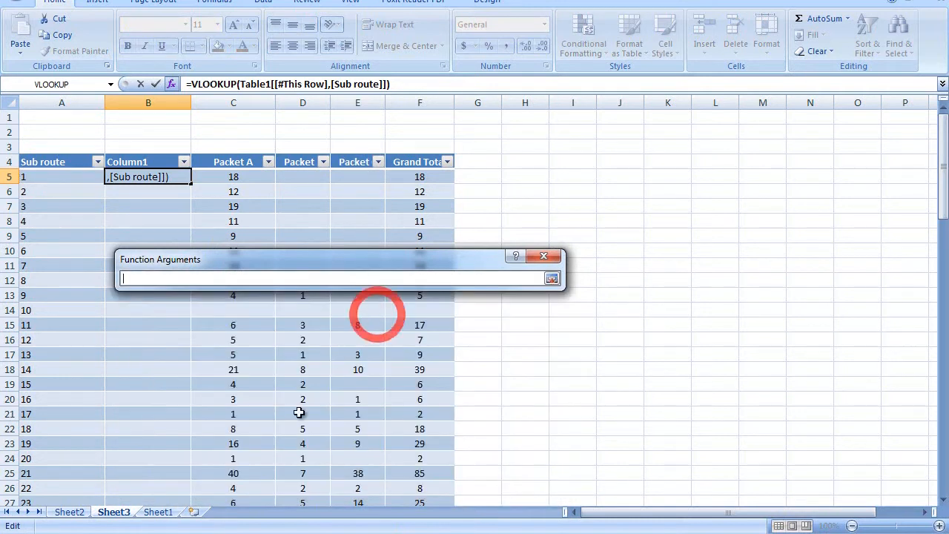
left_click(158, 512)
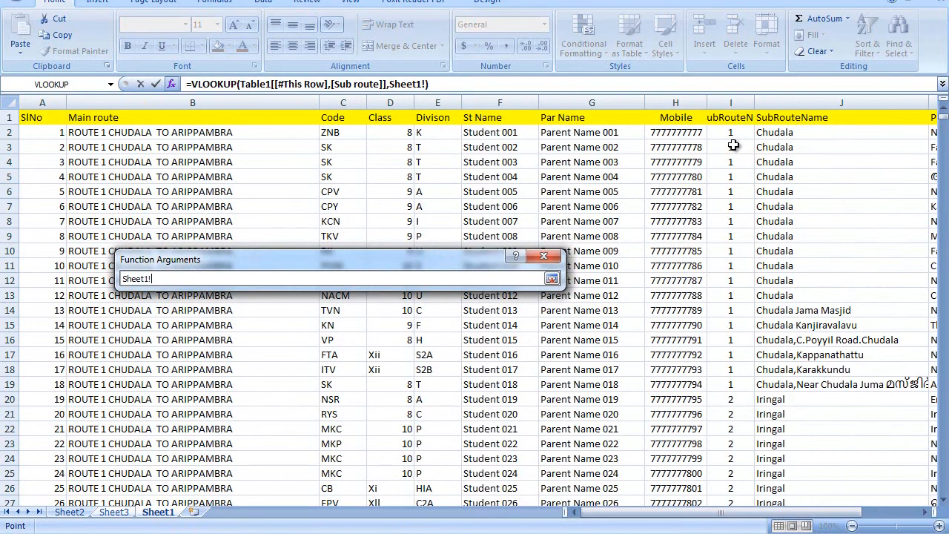
mouse_move(731, 130)
left_mouse_down()
mouse_move(786, 132)
mouse_move(760, 221)
mouse_move(785, 231)
left_mouse_up()
key("ctrl+shift+Down")
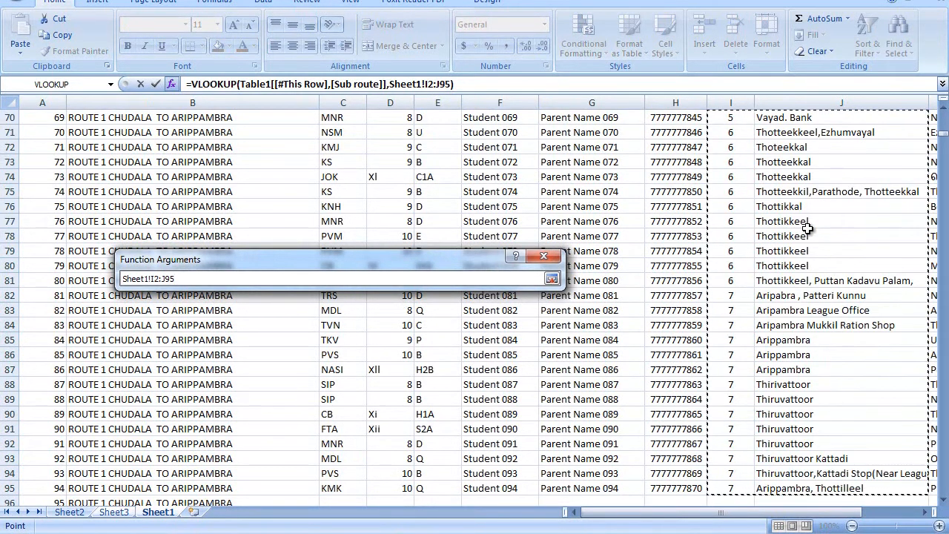
key("ctrl+shift+Down")
key("ctrl+shift+Down")
key("ctrl+shift+Down")
key("ctrl+shift+Down")
key("ctrl+shift+Down")
key("ctrl+shift+Down")
key("ctrl+shift+Down")
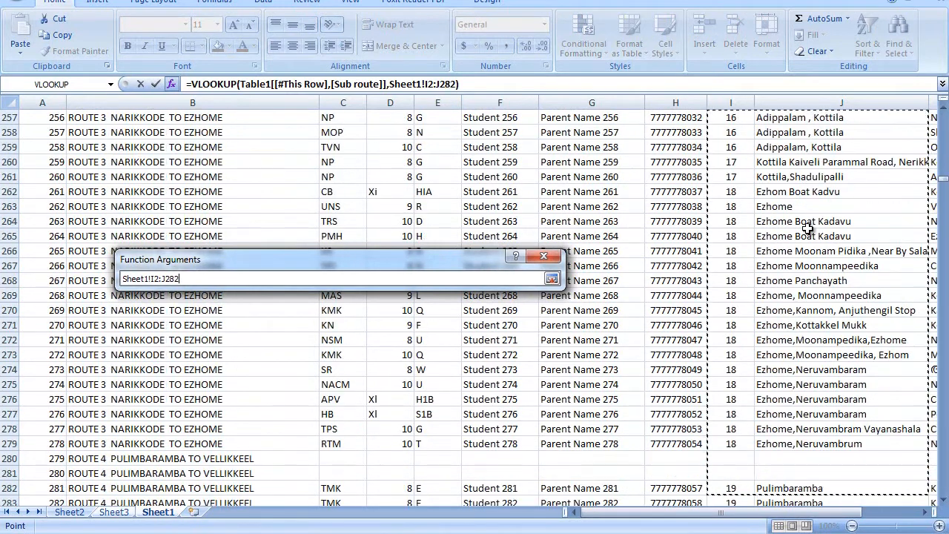
key("ctrl+shift+Down")
key("ctrl+shift+Down")
key("ctrl+shift+Down")
key("ctrl+shift+Down")
key("ctrl+shift+Down")
key("ctrl+shift+Down")
key("ctrl+shift+Down")
key("ctrl+shift+Down")
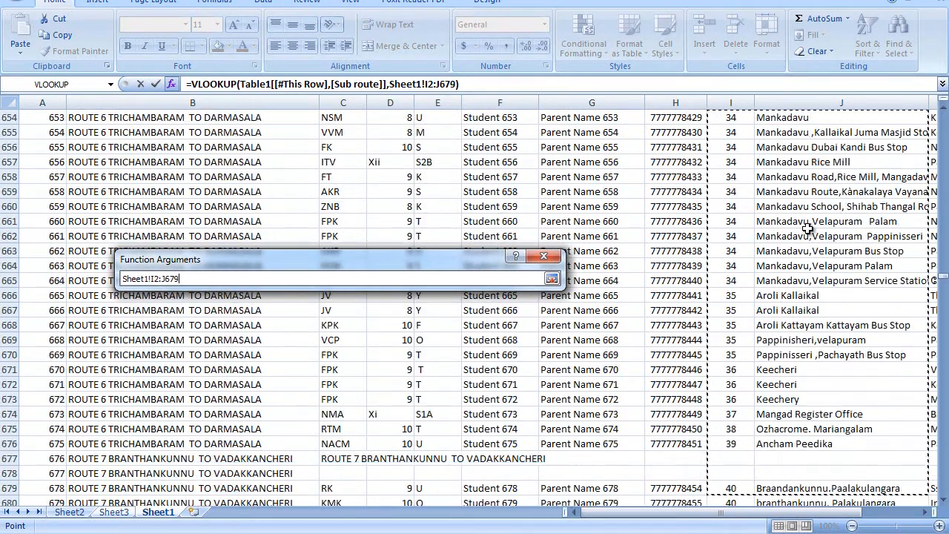
key("ctrl+shift+Down")
key("ctrl+shift+Down")
key("ctrl+shift+Down")
key("ctrl+shift+Down")
key("ctrl+shift+Down")
key("ctrl+shift+Down")
key("ctrl+shift+Down")
key("ctrl+shift+Down")
key("ctrl+shift+Down")
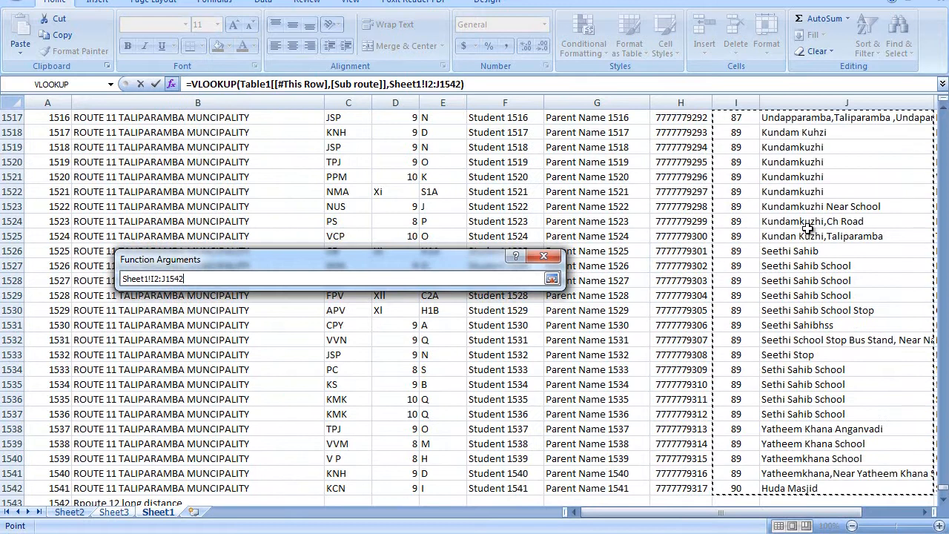
key("ctrl+shift+Up")
key("shift+Down")
key("shift+Down")
key("shift+Down")
key("shift+Down")
key("shift+Down")
key("shift+Down")
key("shift+Down")
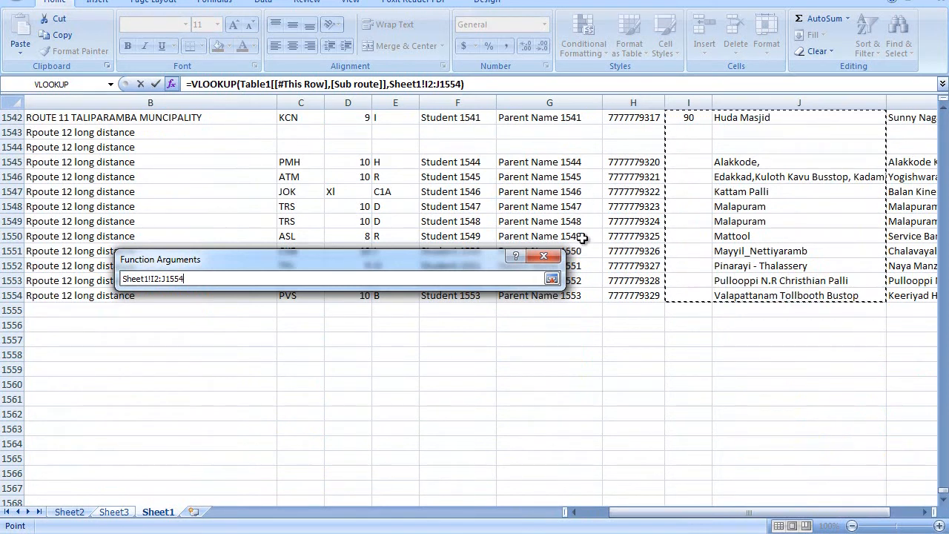
key("F4")
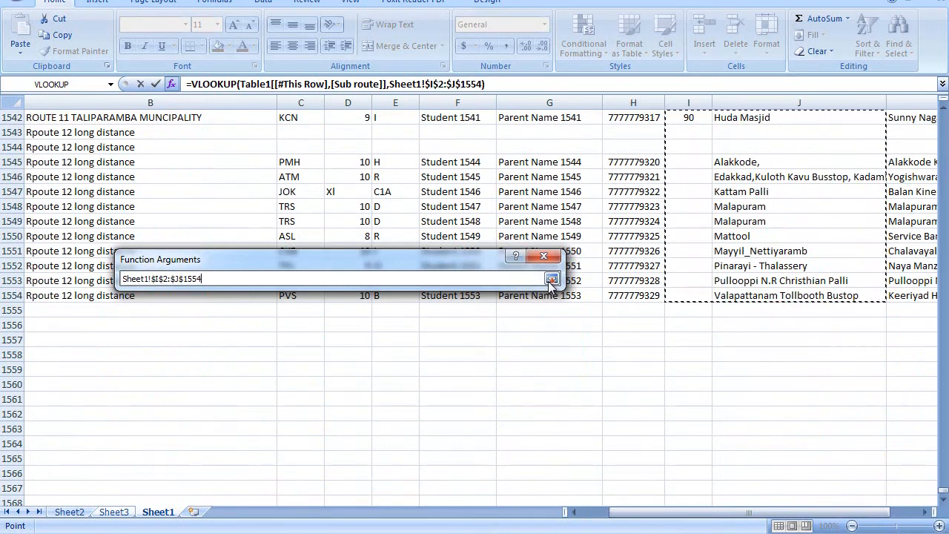
left_click(551, 279)
Step: Set the VLOOKUP column index to 2 and range lookup to 0, and enter the formula in the column
left_click(333, 334)
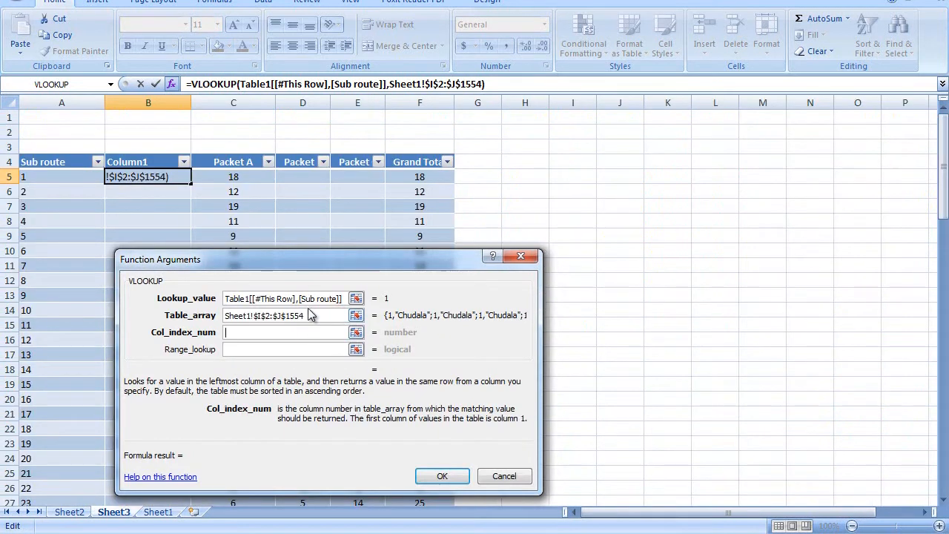
type("2")
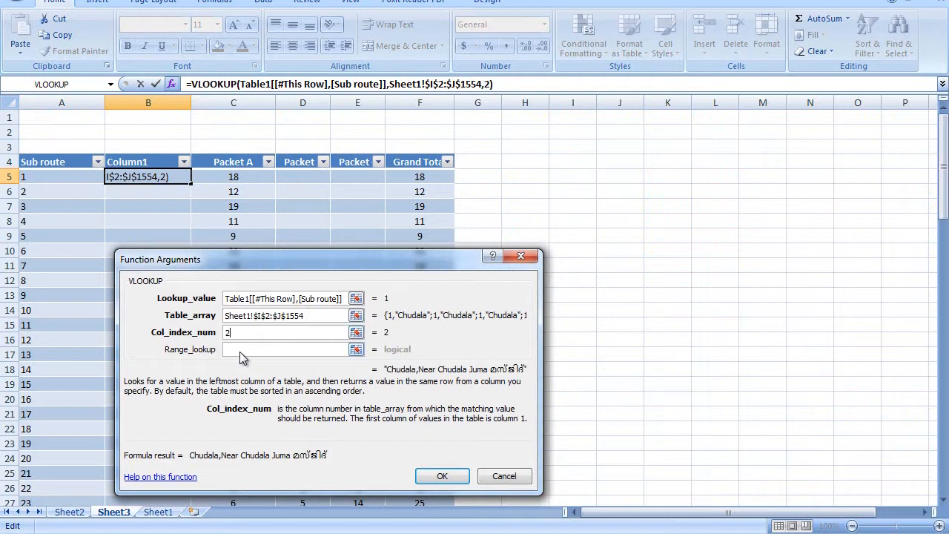
left_click(241, 351)
type("0")
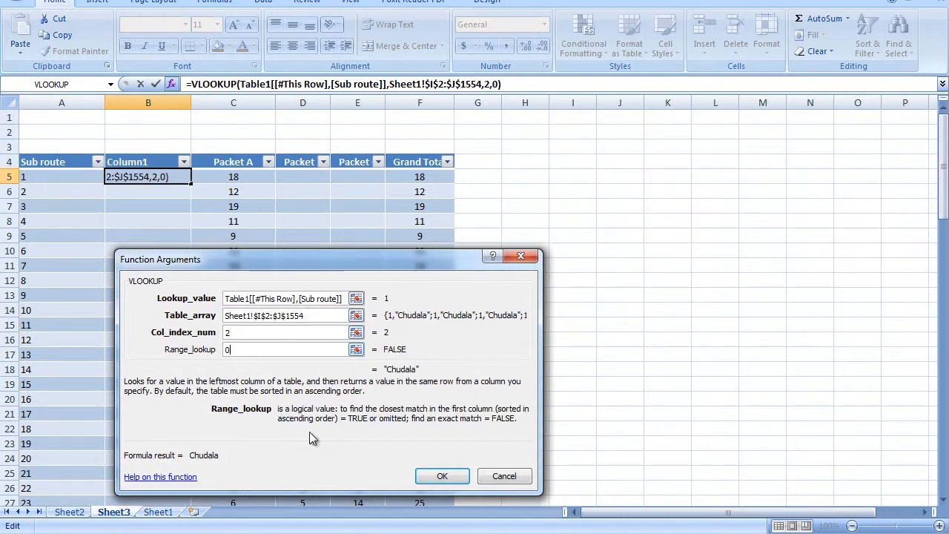
left_click(442, 476)
Step: Widen column B to fit its longest subroute name
left_click_drag(192, 103, 232, 104)
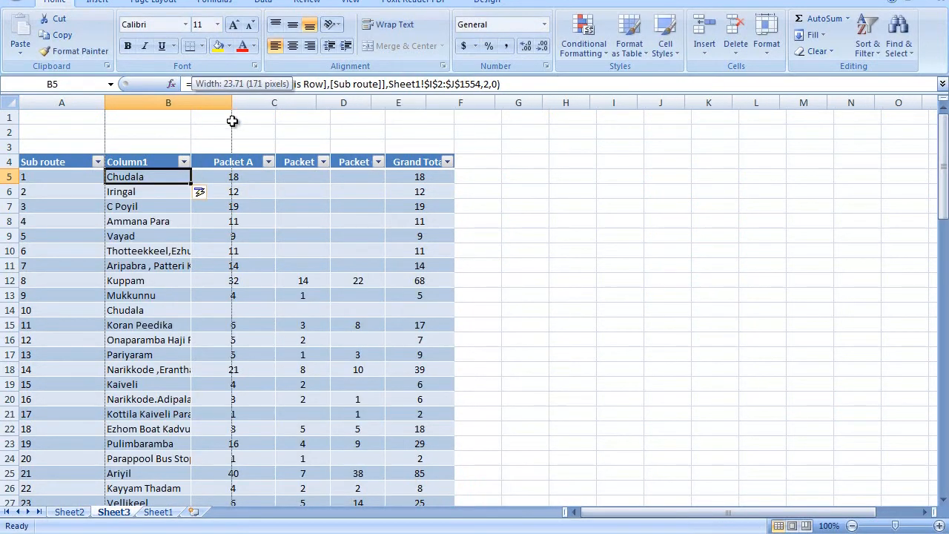
scroll(207, 304, "down", 17)
scroll(194, 317, "down", 8)
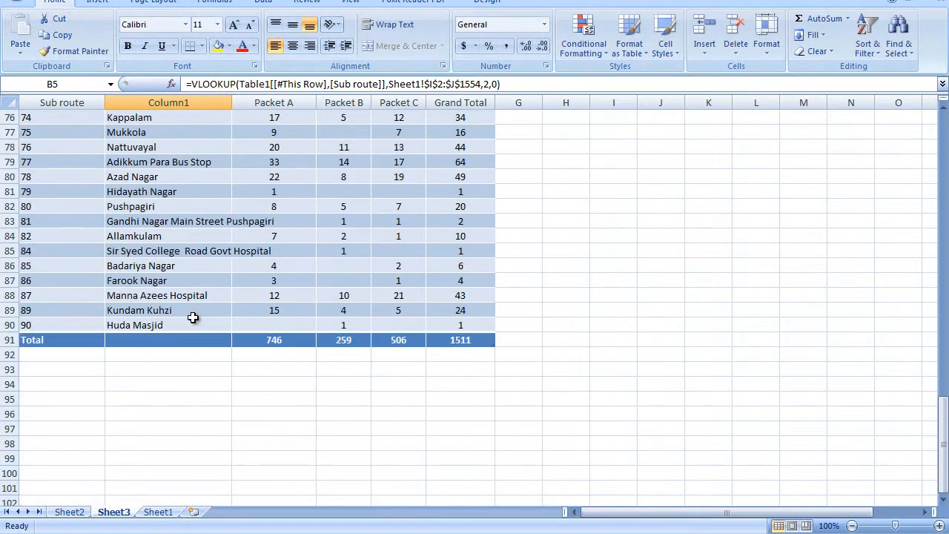
double_click(231, 99)
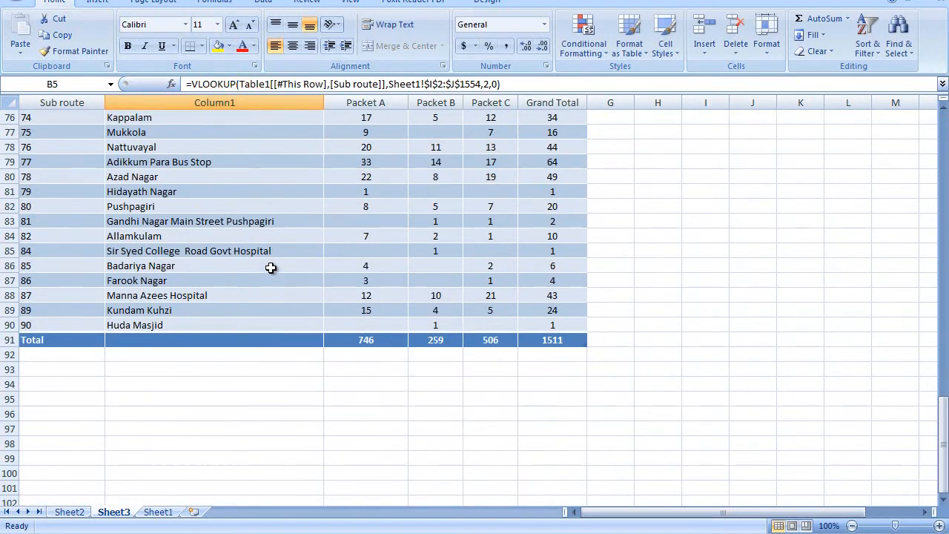
Step: Rename the Column1 header in B4 to "Sub route Name"
scroll(294, 205, "up", 20)
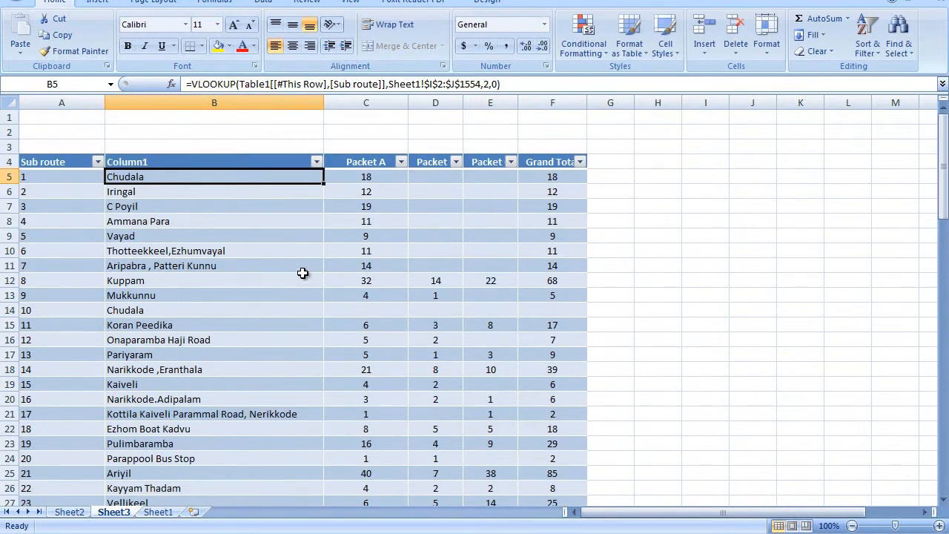
left_click(200, 165)
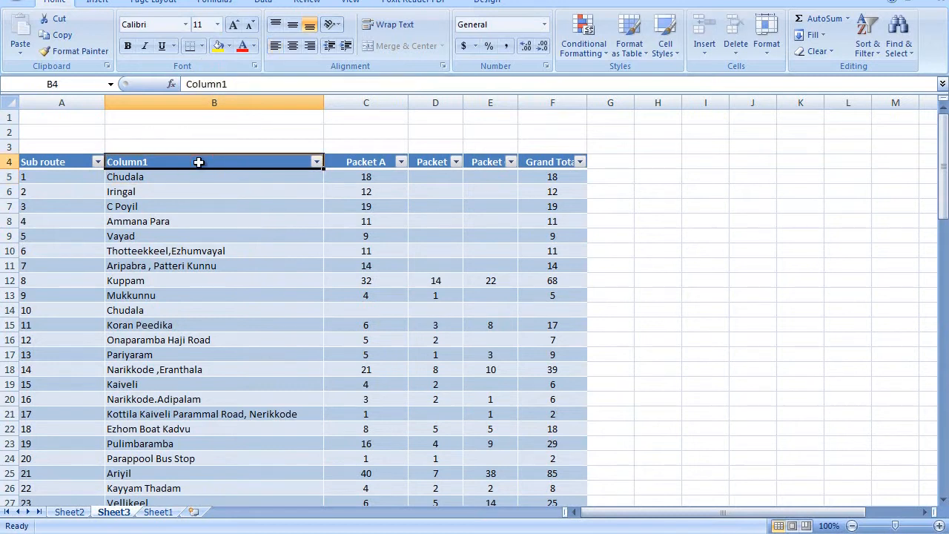
type("Sub route Name")
key("Return")
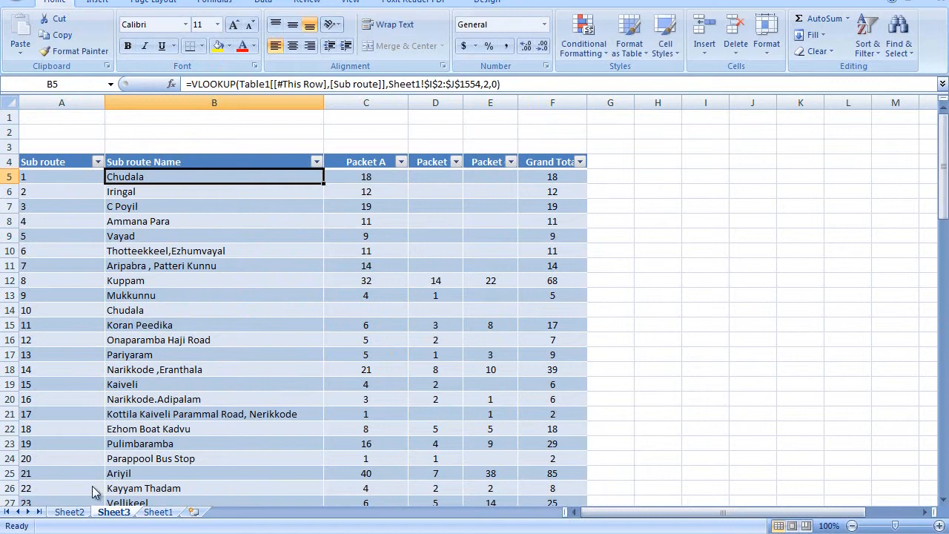
Step: Convert the main-route pivot table on Sheet2 to plain values by copying the whole sheet and pasting values over it
left_click(69, 511)
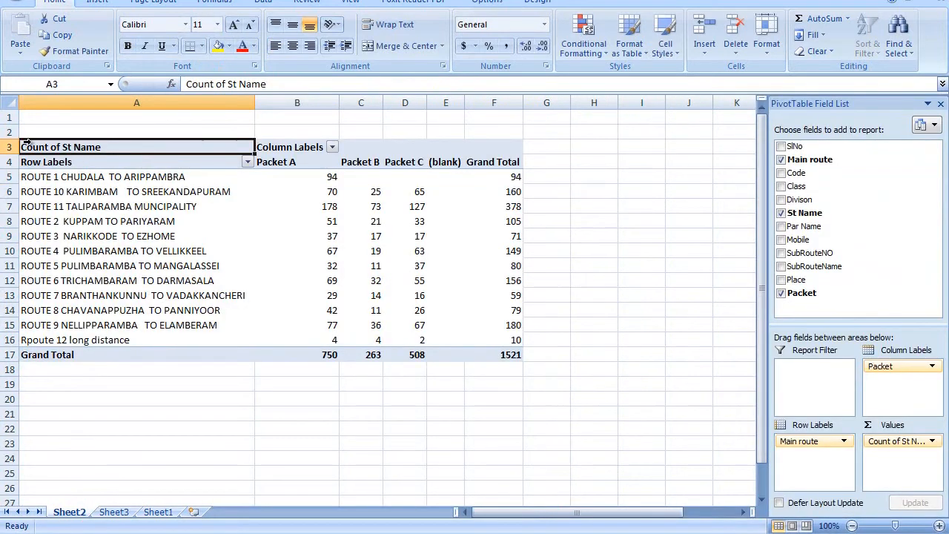
left_click(10, 105)
right_click(10, 105)
left_click(42, 128)
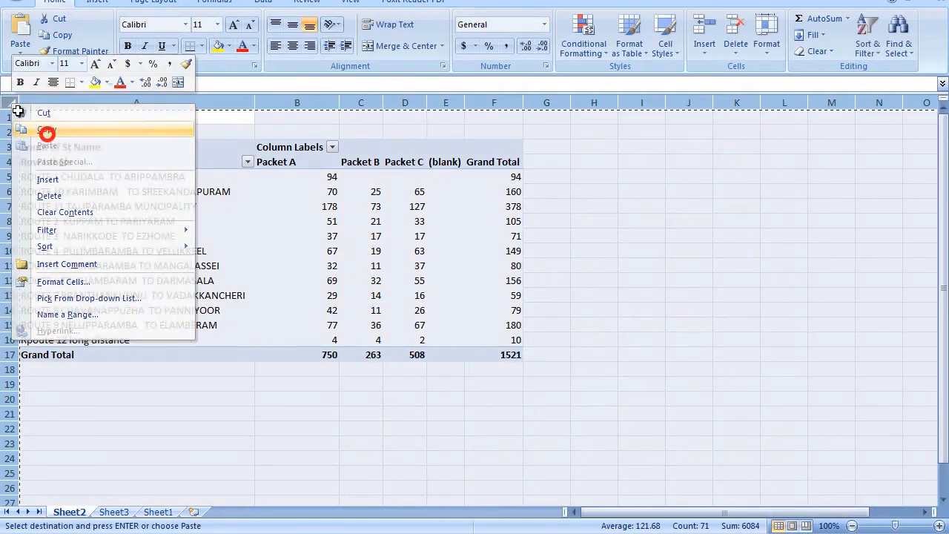
right_click(11, 104)
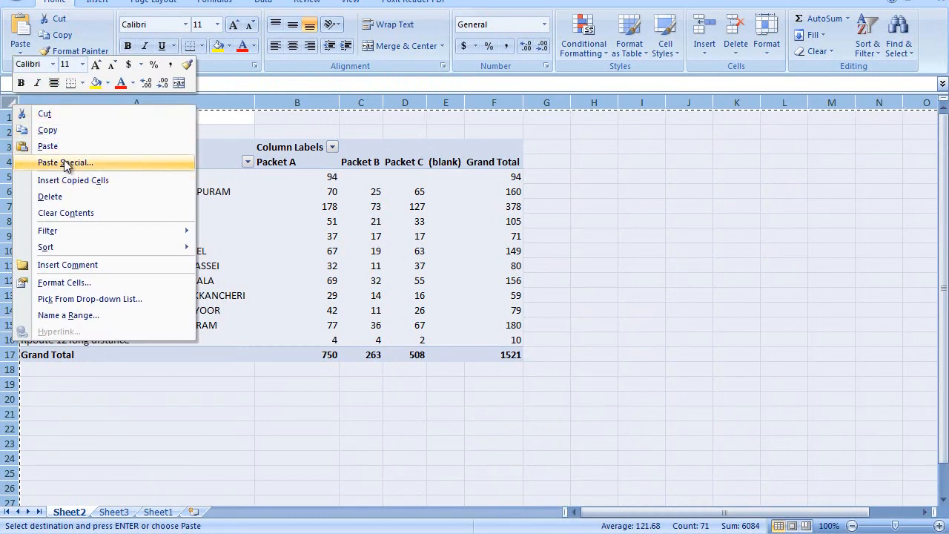
left_click(64, 161)
left_click(37, 103)
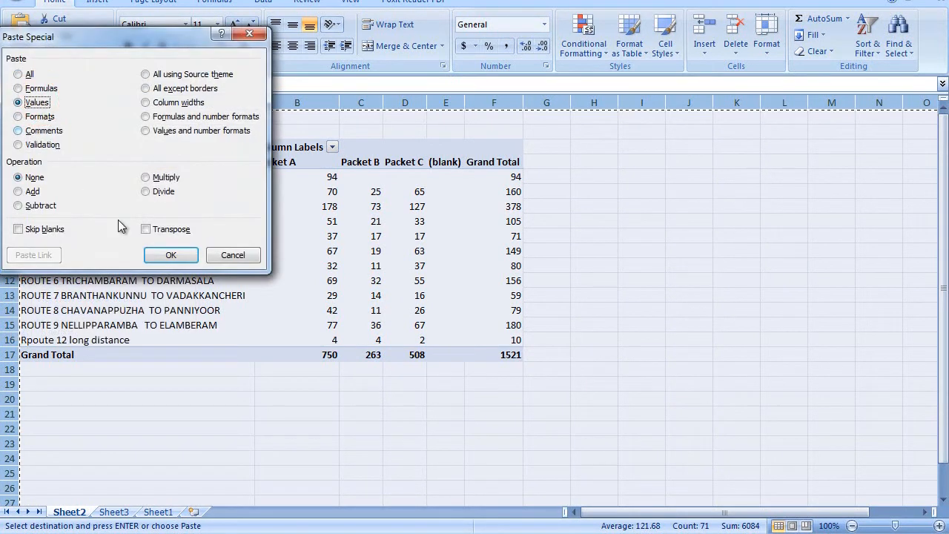
left_click(171, 255)
Step: Clear the leftover pivot labels in A1:C3 above the header row and delete the (blank) column
left_click_drag(60, 140, 349, 112)
key("Delete")
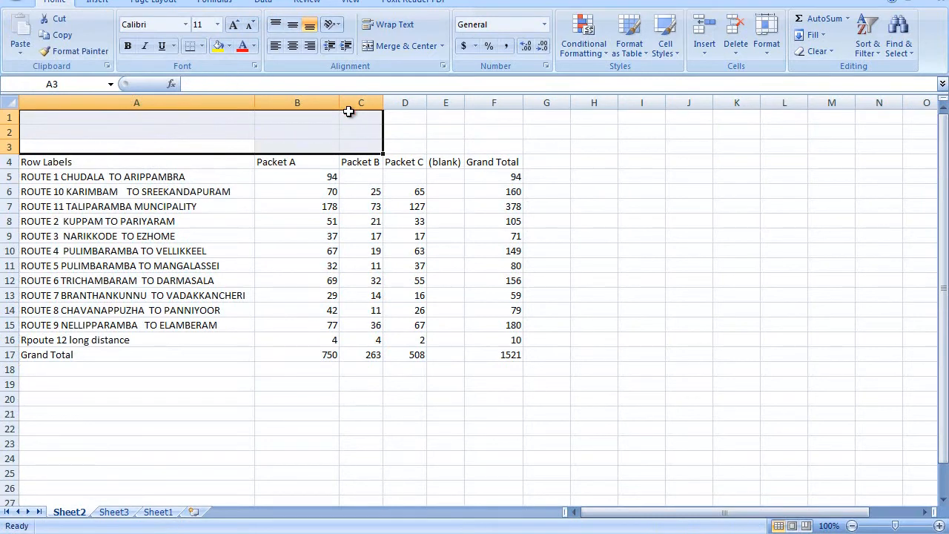
left_click(352, 190)
right_click(448, 104)
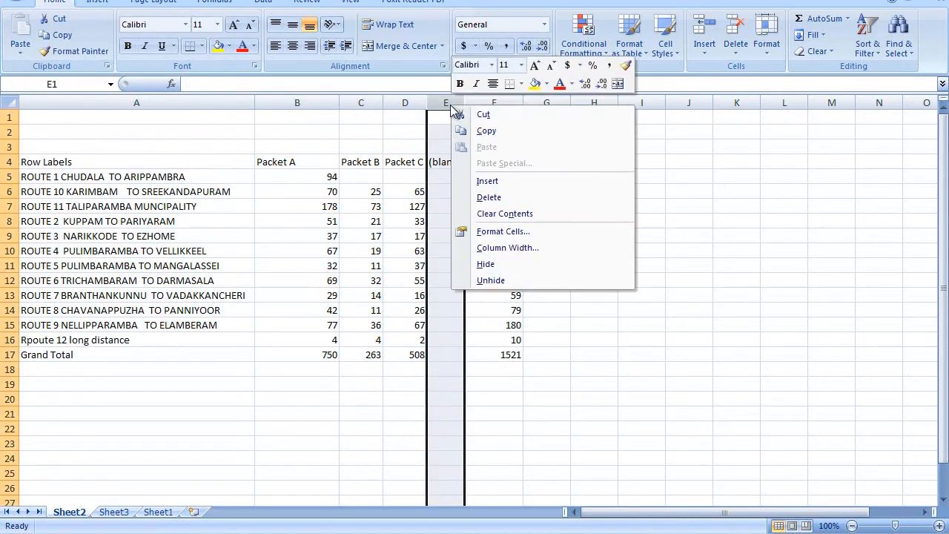
left_click(487, 200)
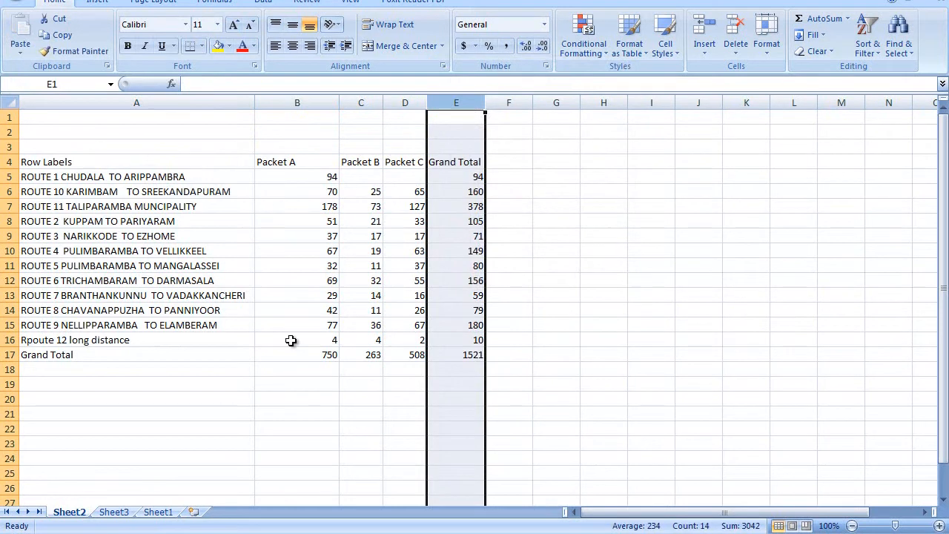
Step: Clear the Grand Total row below the main-route list
left_click(47, 355)
left_click_drag(436, 393, 475, 398)
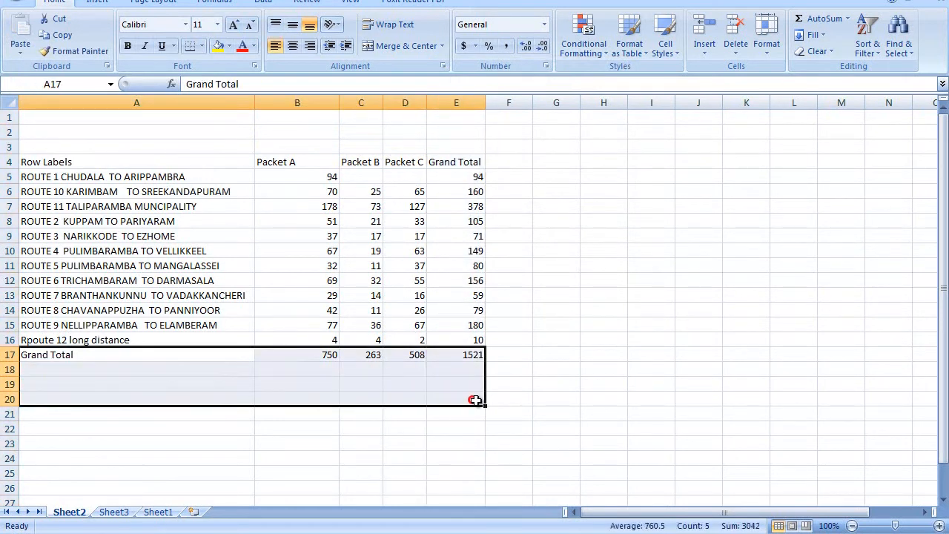
key("Delete")
left_click(604, 325)
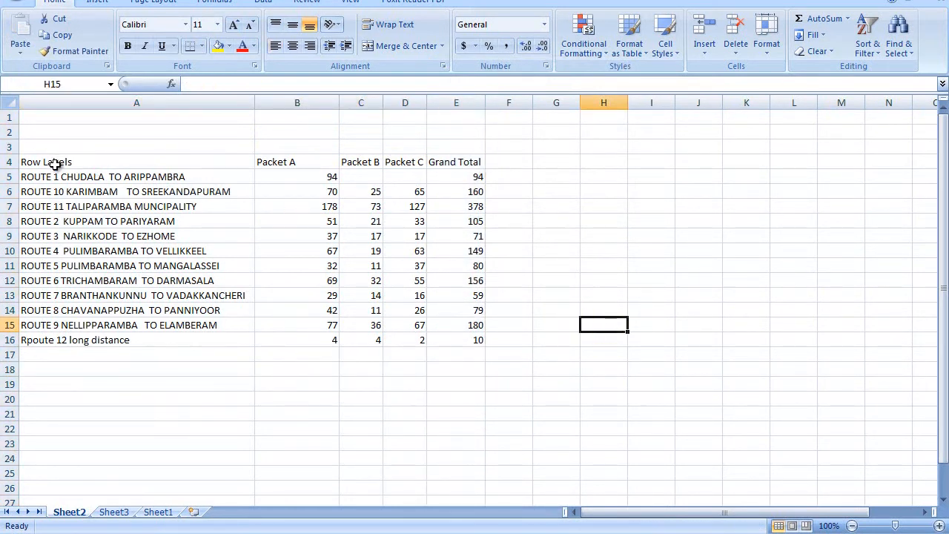
Step: Replace the Row Labels header in A4 with "Main Route"
left_click(56, 164)
type("Ma")
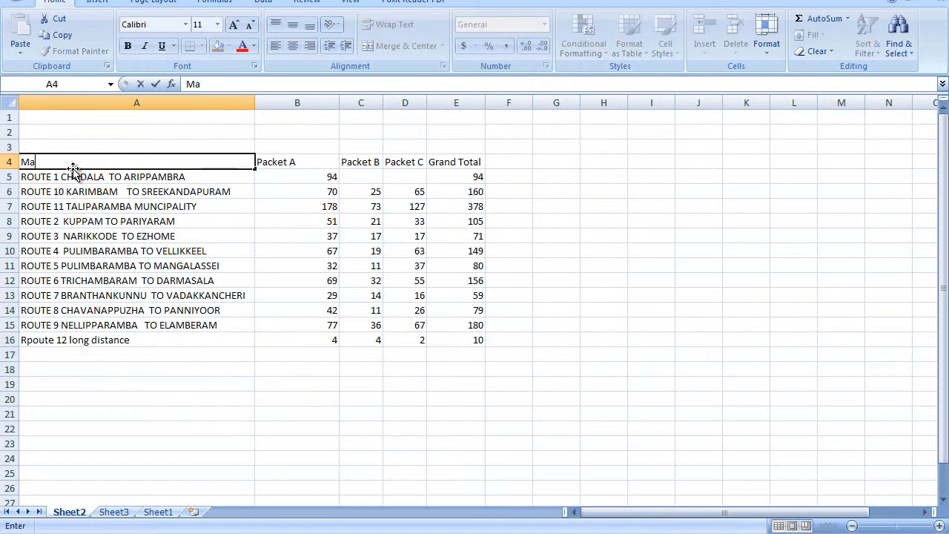
type("in Route")
key("Return")
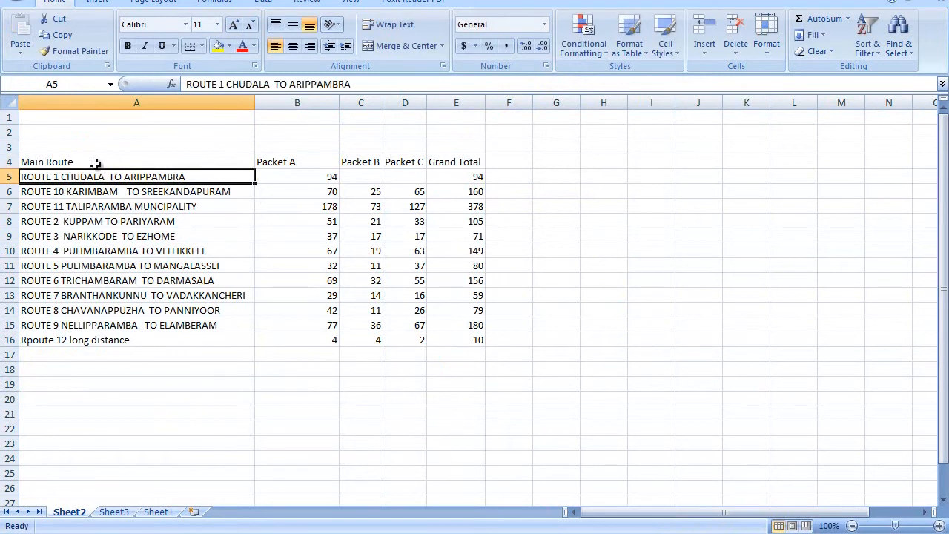
Step: Format A4:E16 as a table with headers, using the red banded style from the second Medium row
left_click_drag(96, 158, 467, 340)
left_click(629, 37)
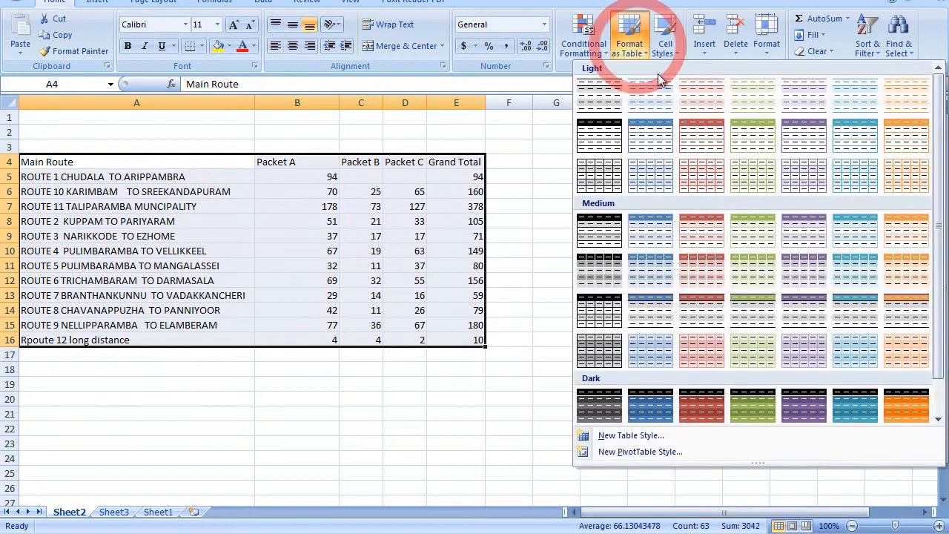
left_click(704, 276)
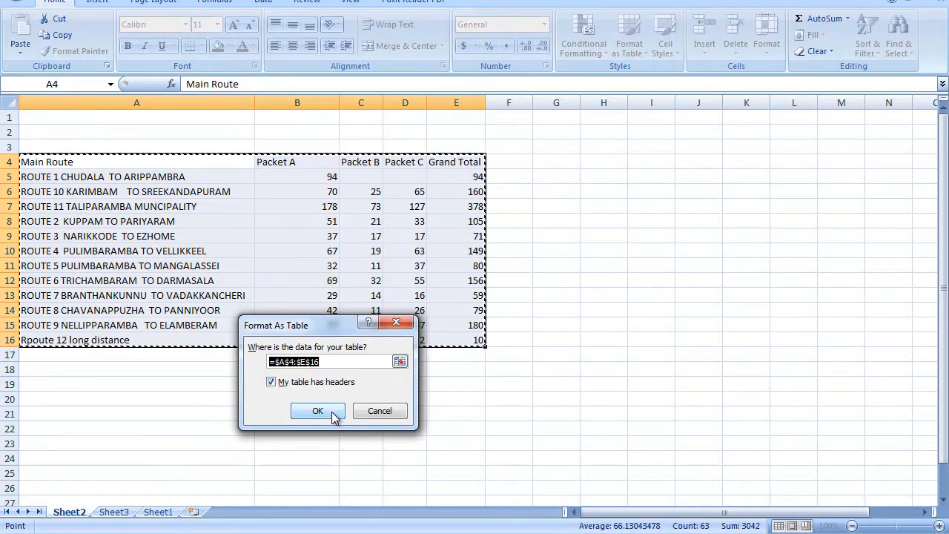
left_click(326, 352)
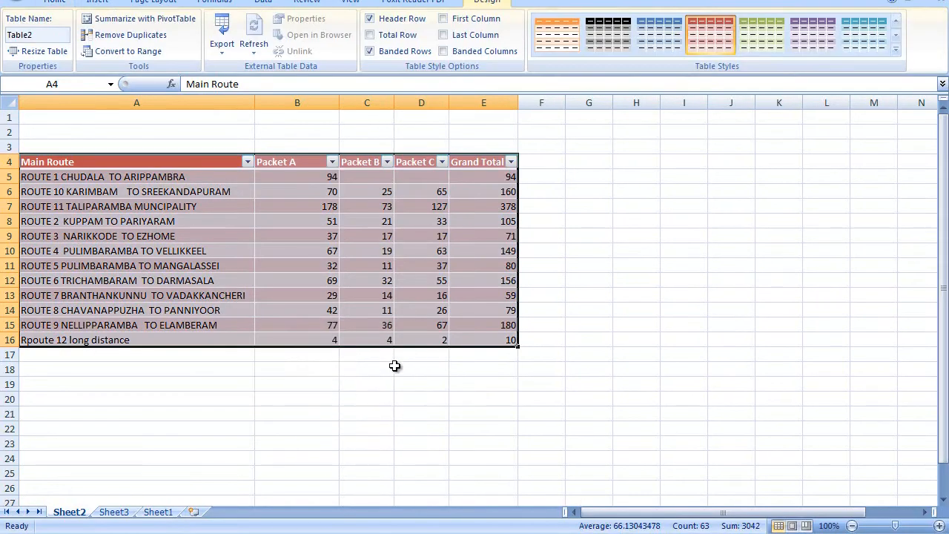
Step: Add a totals row in row 17 summing columns B to E of the main-route table, and label it "Total" in A17
left_click_drag(492, 353, 303, 354)
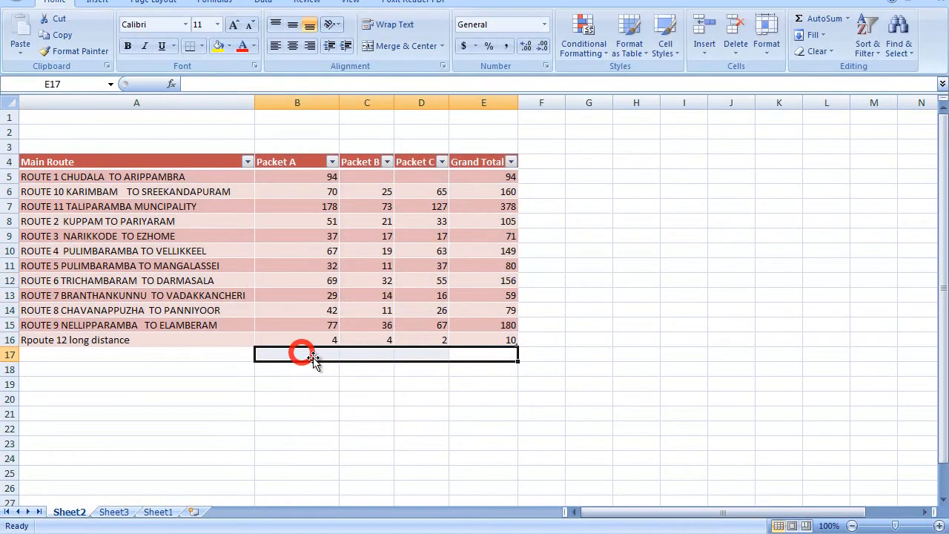
key("alt+equal")
left_click(165, 343)
left_click(173, 354)
type("Total")
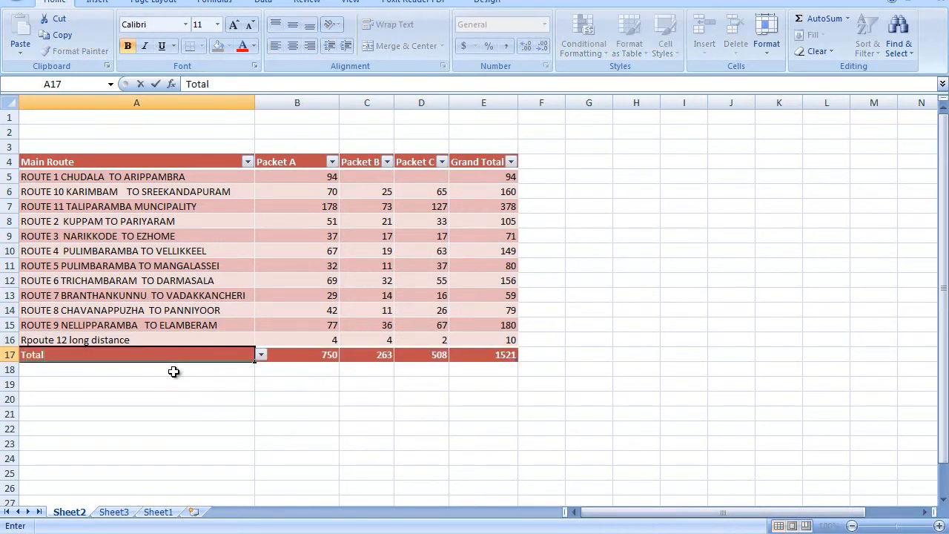
key("Return")
Step: Center the contents of columns B to E on the main-route summary sheet
left_click_drag(293, 102, 479, 104)
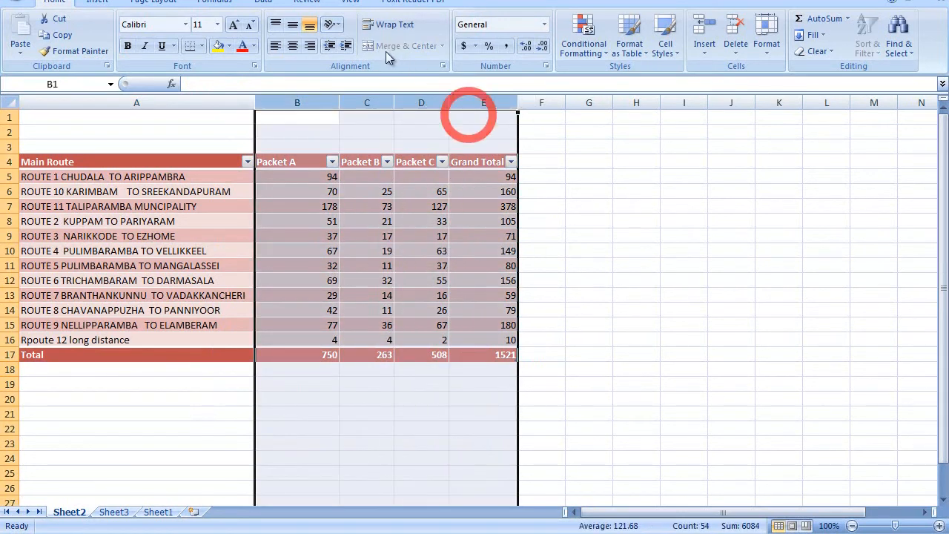
left_click(295, 47)
left_click(305, 414)
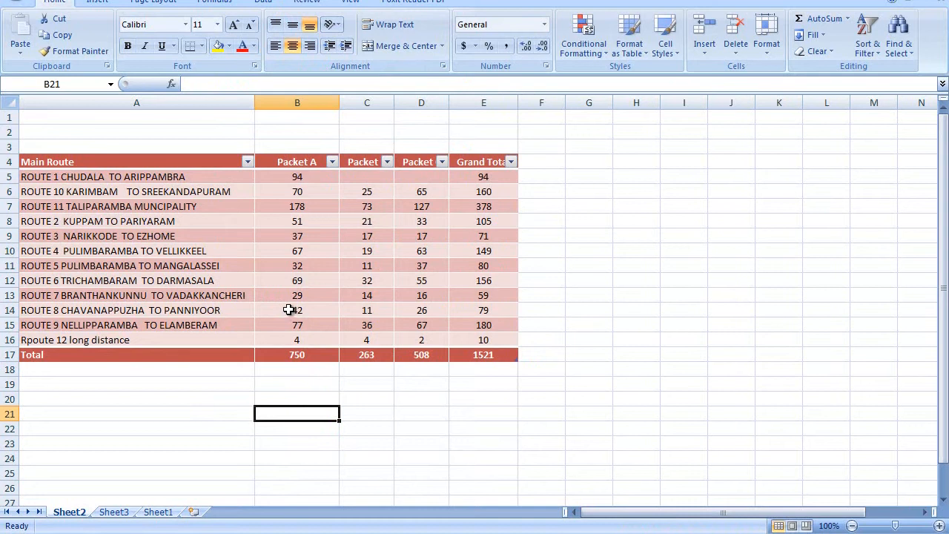
Step: Build a PivotTable from the Sheet1 student list on a new worksheet, with Packet as row labels and the count of St Name as values
left_click(158, 511)
scroll(463, 235, "up", 20)
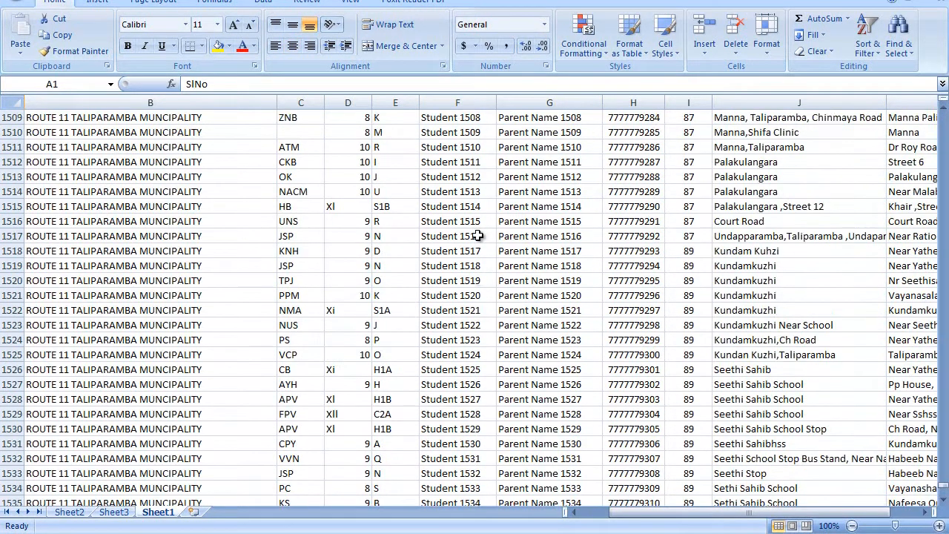
scroll(463, 235, "up", 20)
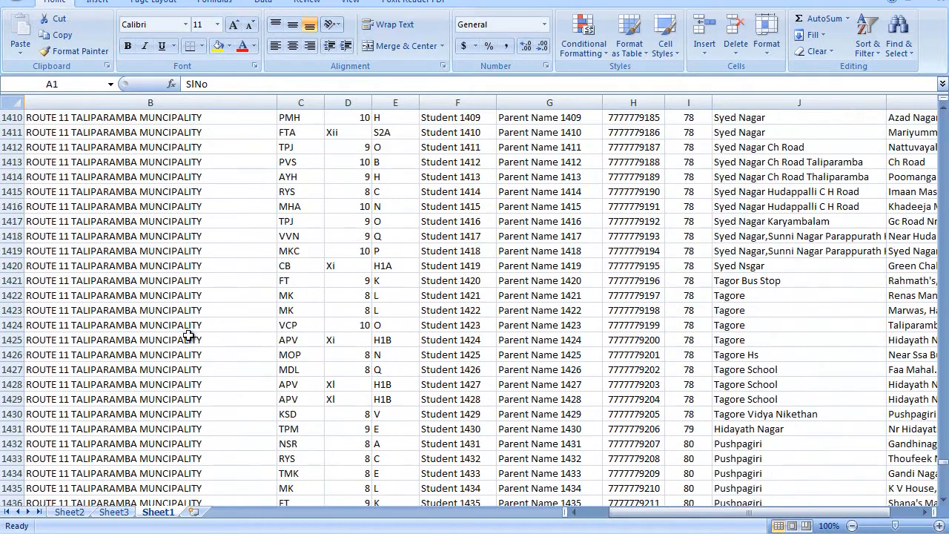
key("ctrl+Home")
left_click(97, 2)
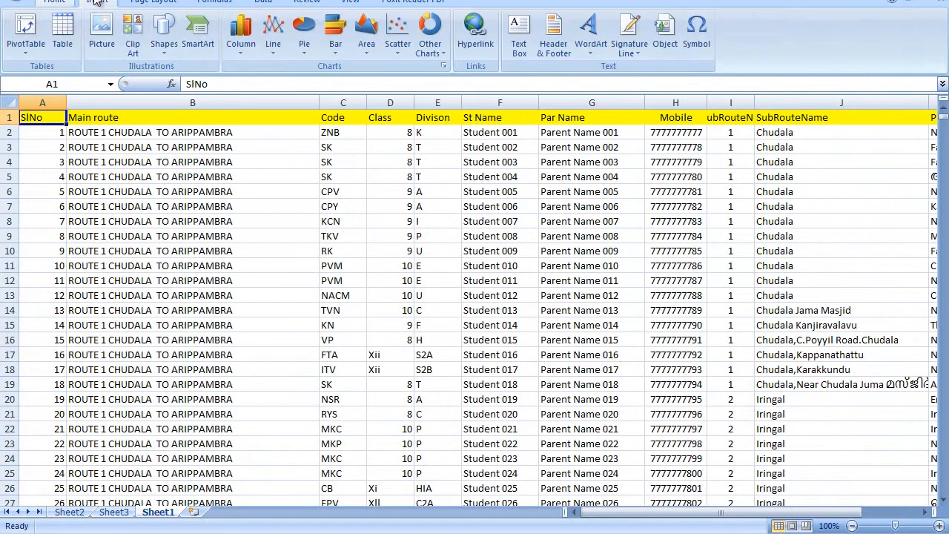
left_click(26, 33)
left_click(375, 460)
left_click_drag(800, 293, 814, 445)
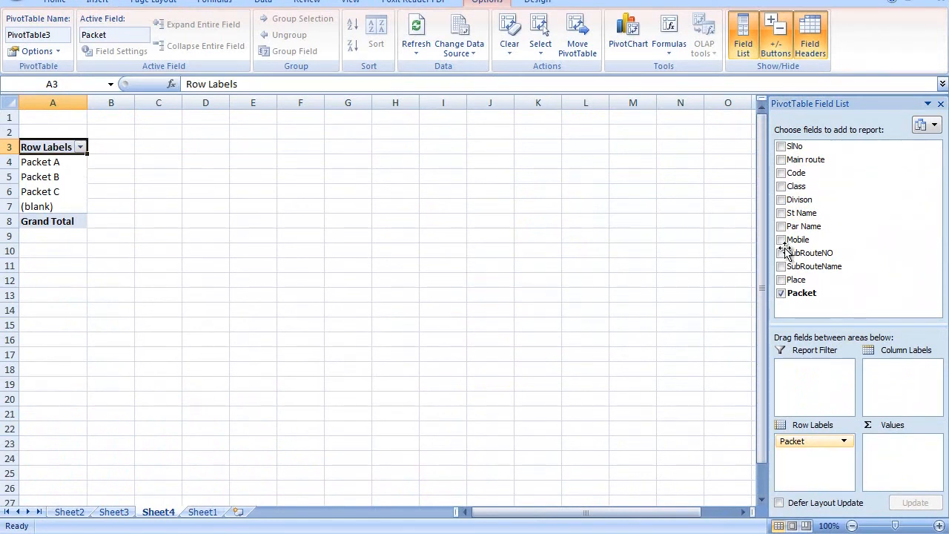
left_click_drag(809, 213, 901, 467)
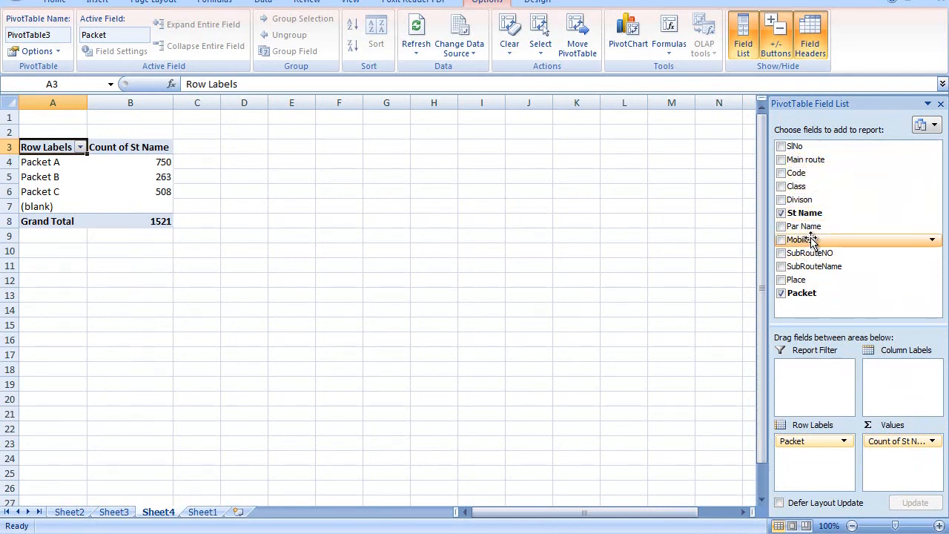
Step: Try Main route as the pivot's column labels, and remove it from the layout again
left_click_drag(791, 162, 906, 384)
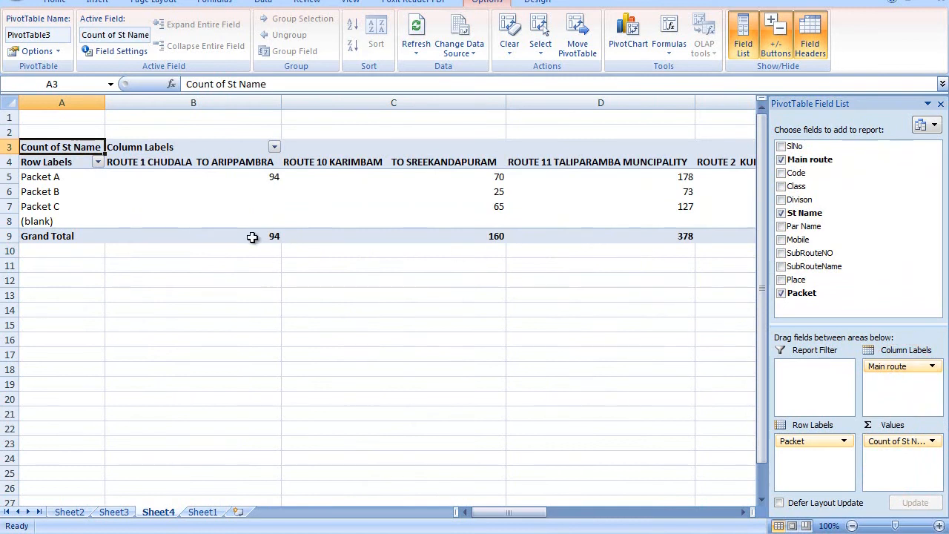
mouse_move(515, 517)
left_mouse_down()
mouse_move(725, 499)
mouse_move(512, 510)
left_mouse_up()
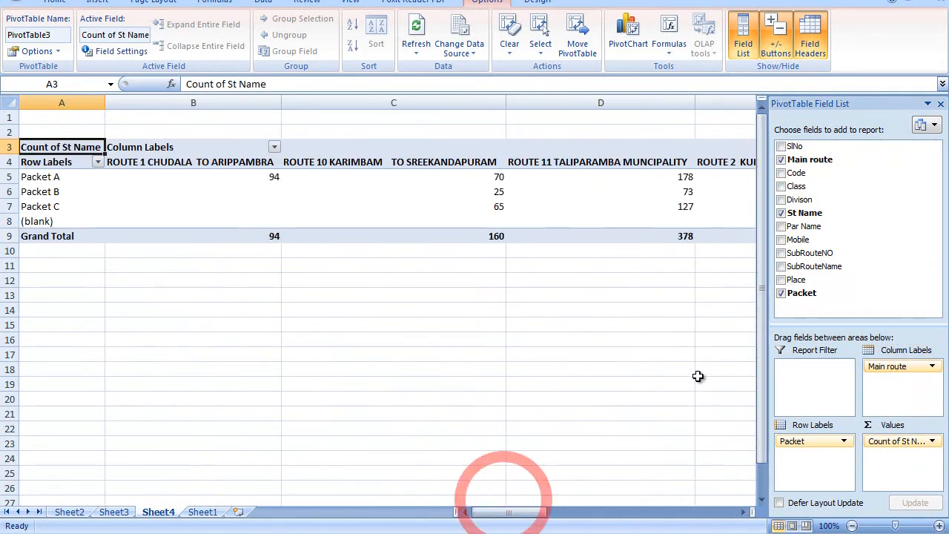
left_click_drag(891, 376, 864, 277)
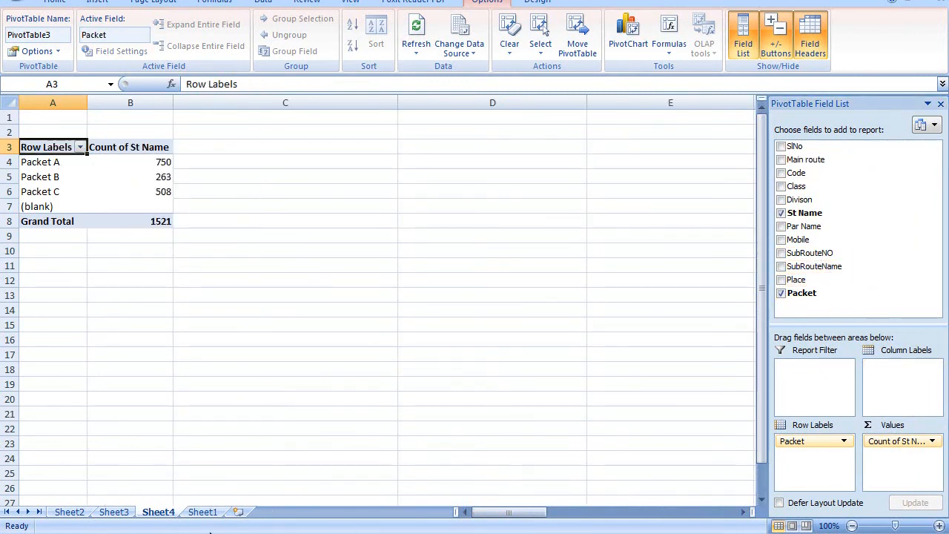
Step: Delete Sheet4 with the trial packet PivotTable
right_click(159, 512)
left_click(195, 362)
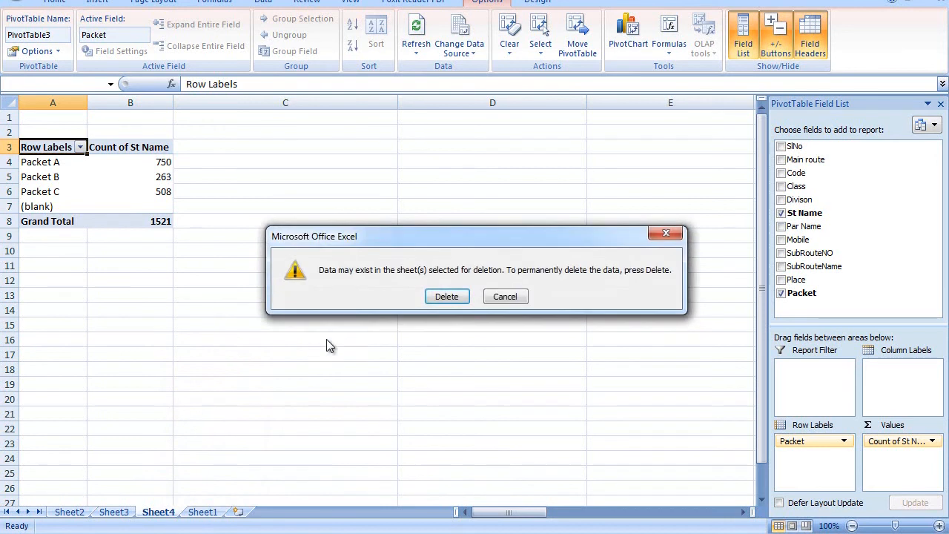
left_click(446, 297)
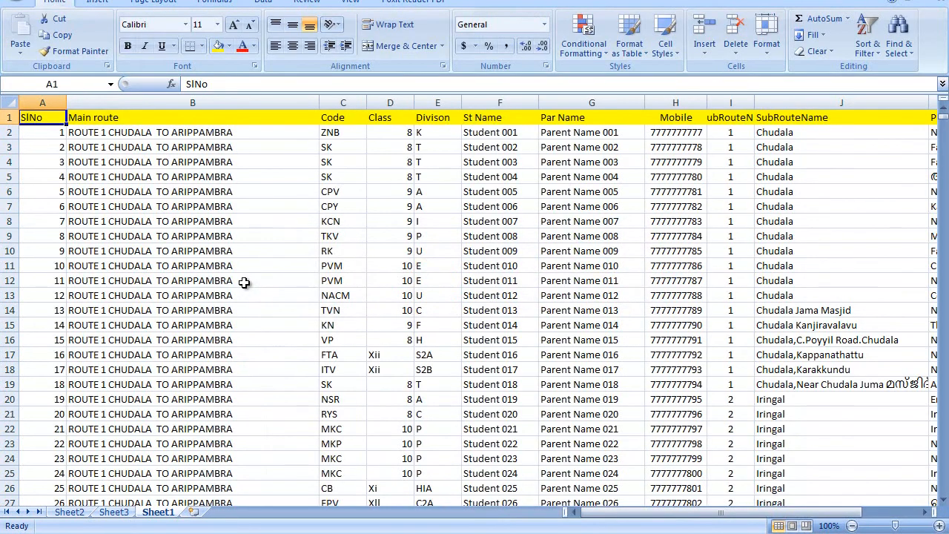